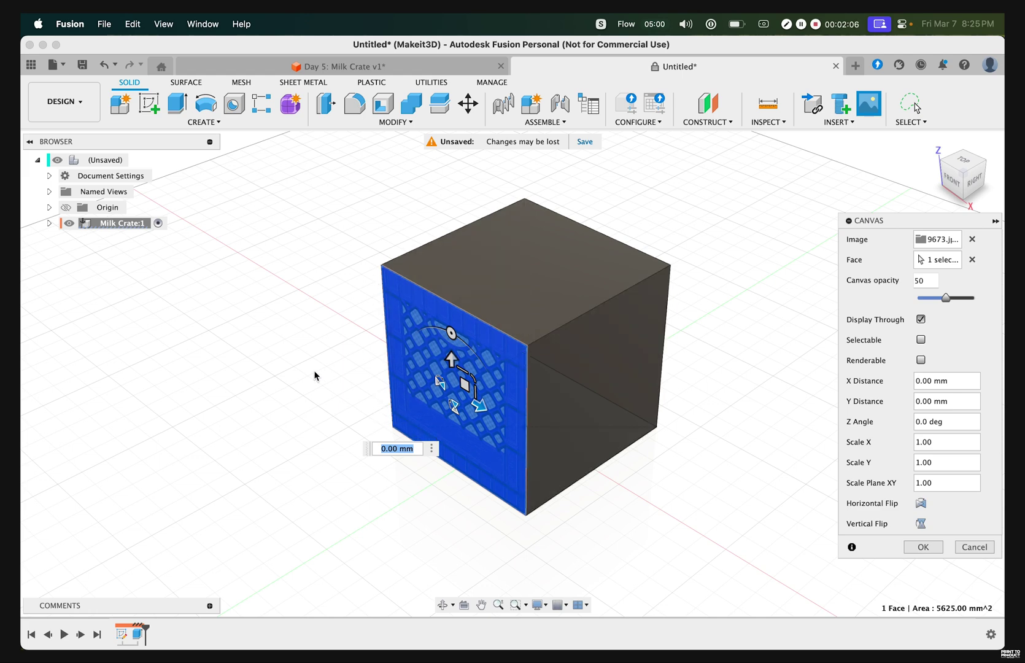
- Accept the canvas on the cube's front face and shell the cube from its top face with 2.5 mm inside thickness
{"action": "left_click", "coordinate": [914, 545]}
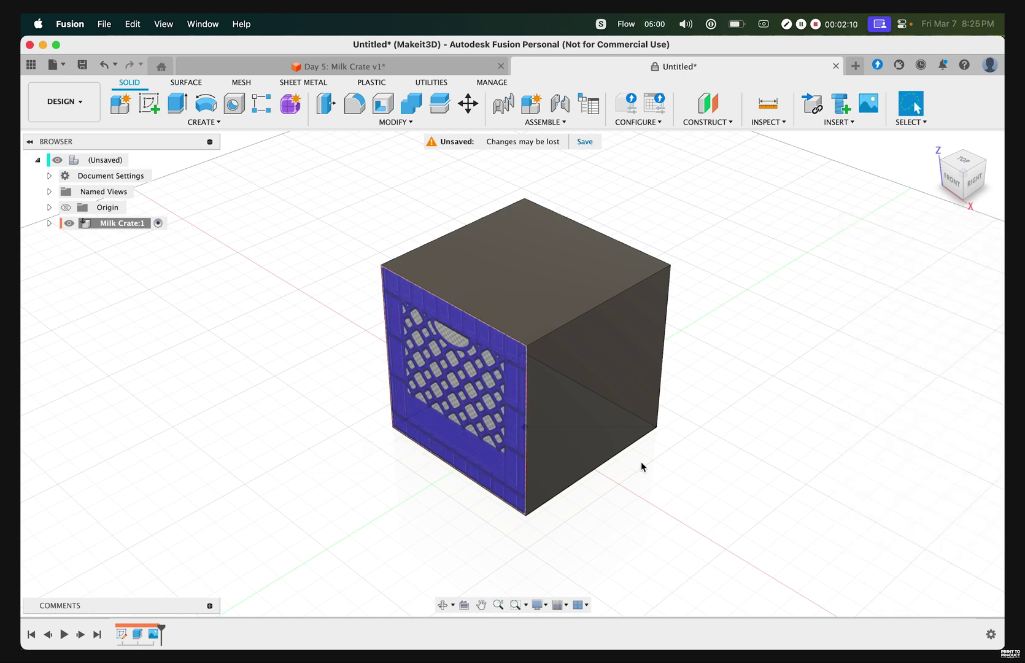
{"action": "left_click", "coordinate": [536, 295]}
{"action": "left_click", "coordinate": [347, 419]}
{"action": "type", "text": "s"}
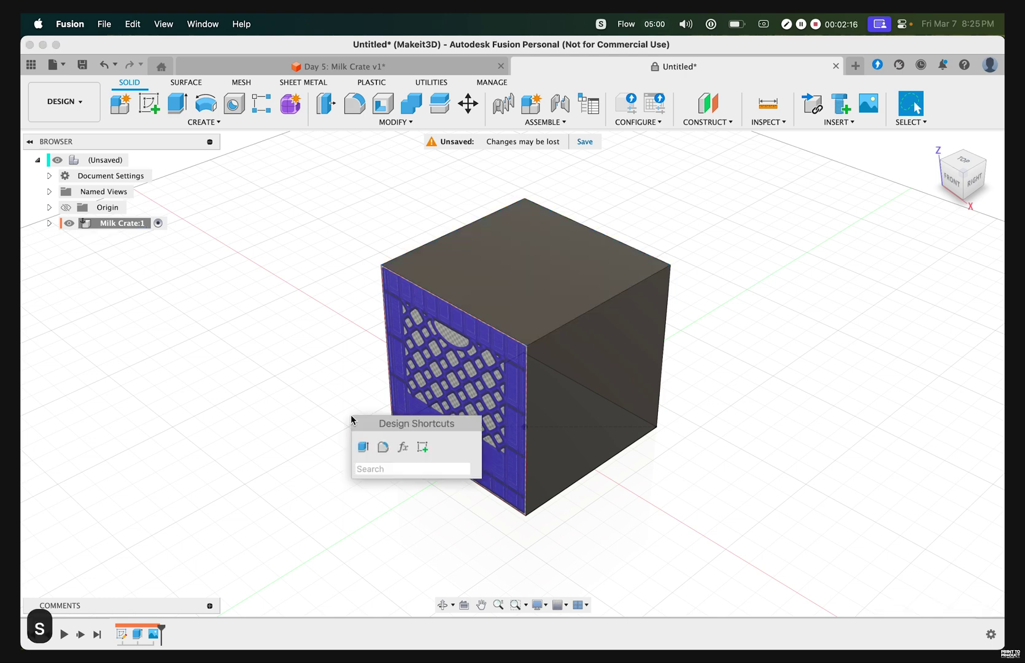
{"action": "type", "text": "shell"}
{"action": "key", "text": "Return"}
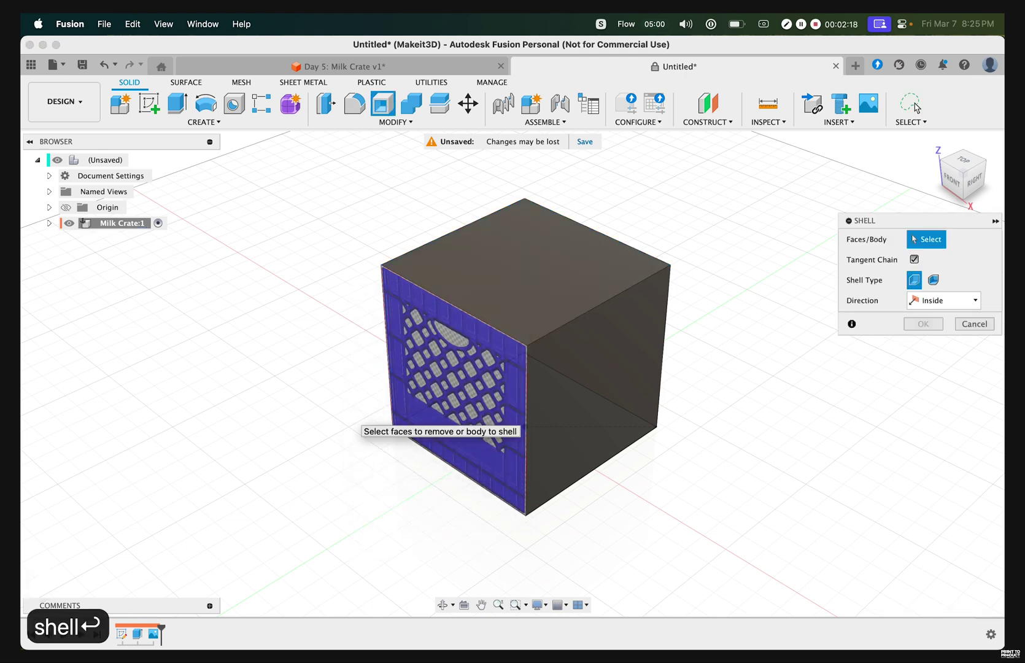
{"action": "left_click", "coordinate": [524, 256]}
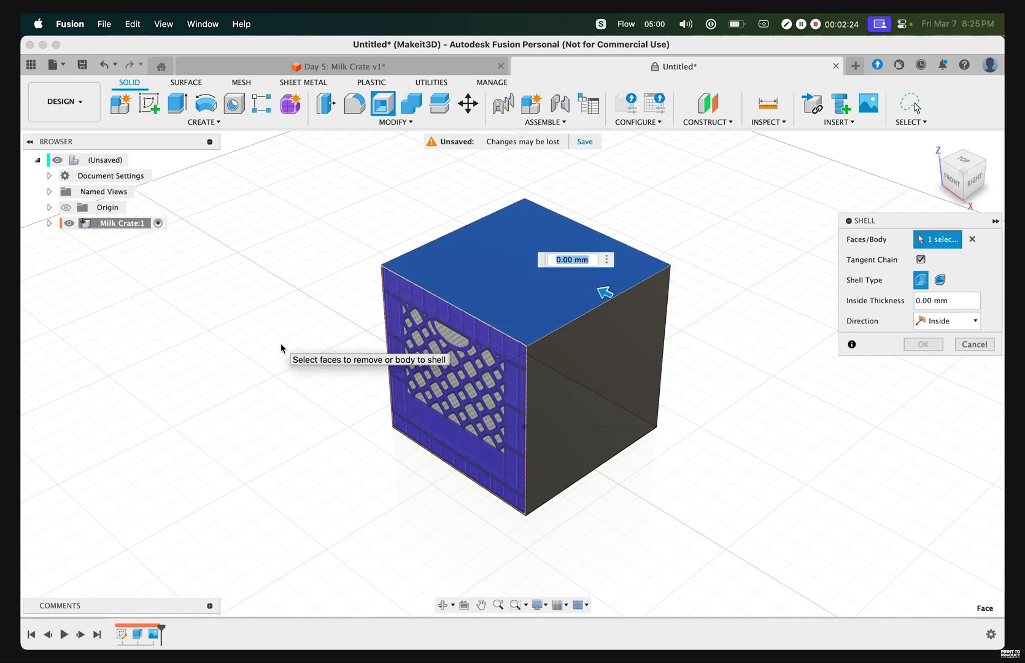
{"action": "type", "text": "2.5"}
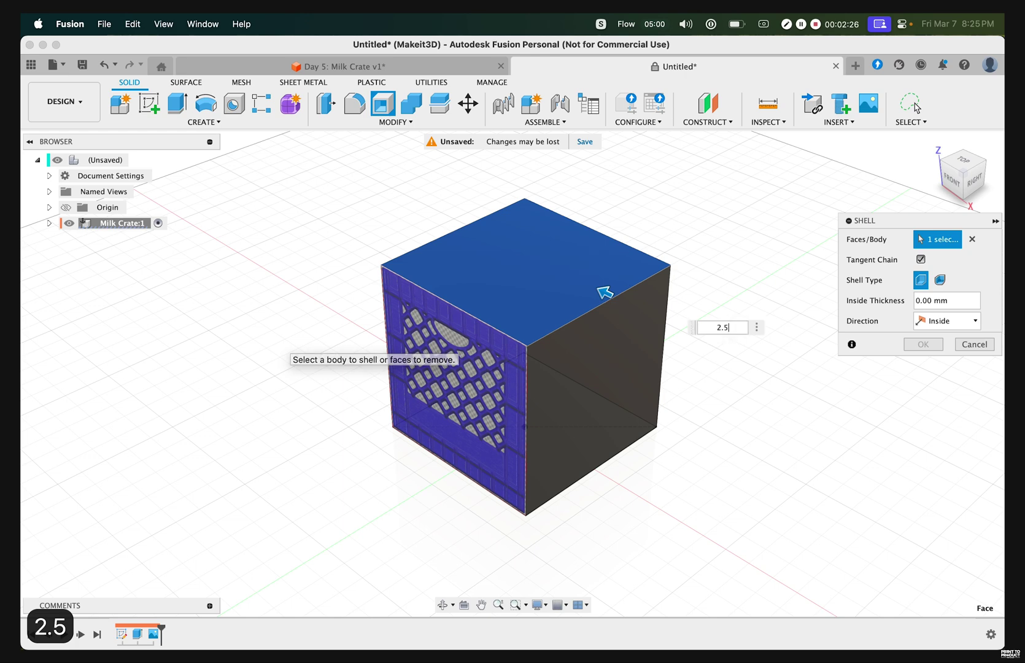
{"action": "key", "text": "Return"}
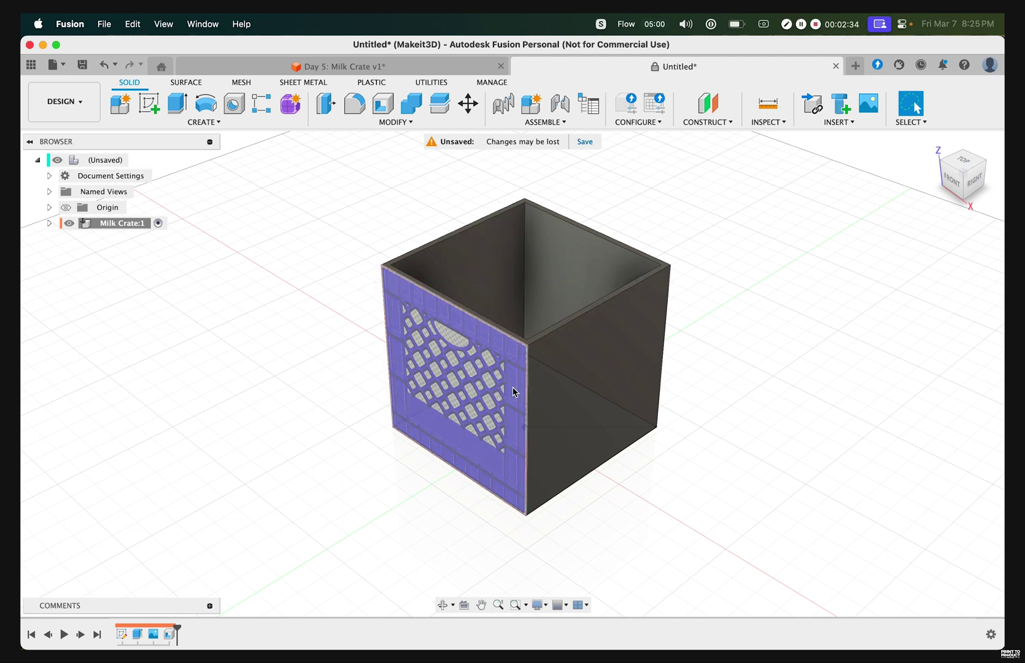
- Sketch on the crate's front face and offset its outline 1.5 mm inward
{"action": "left_click", "coordinate": [467, 399]}
{"action": "left_click", "coordinate": [325, 420]}
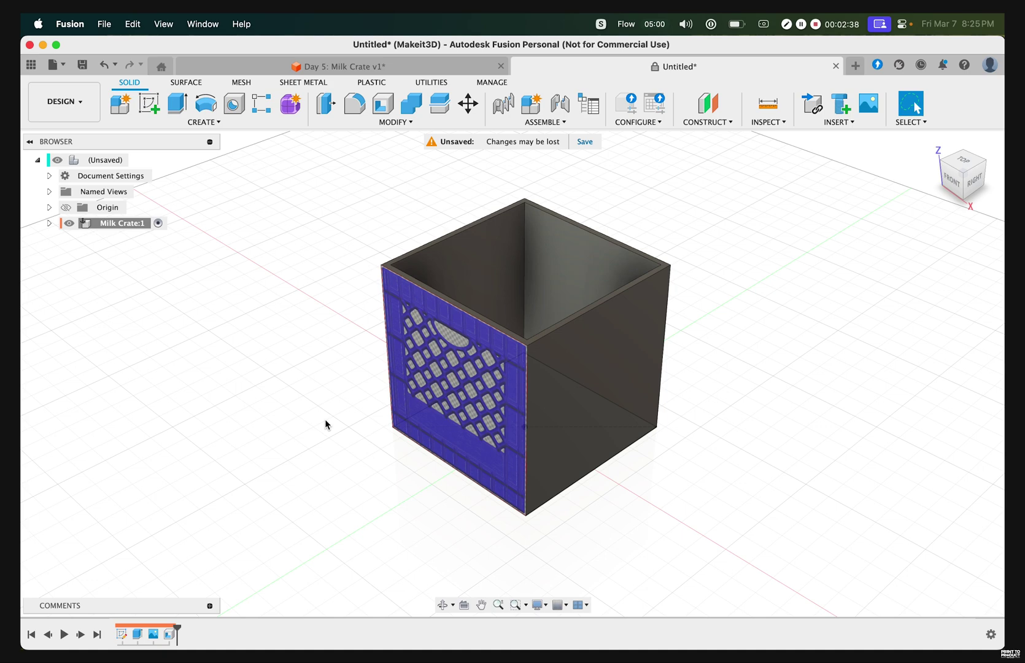
{"action": "key", "text": "o"}
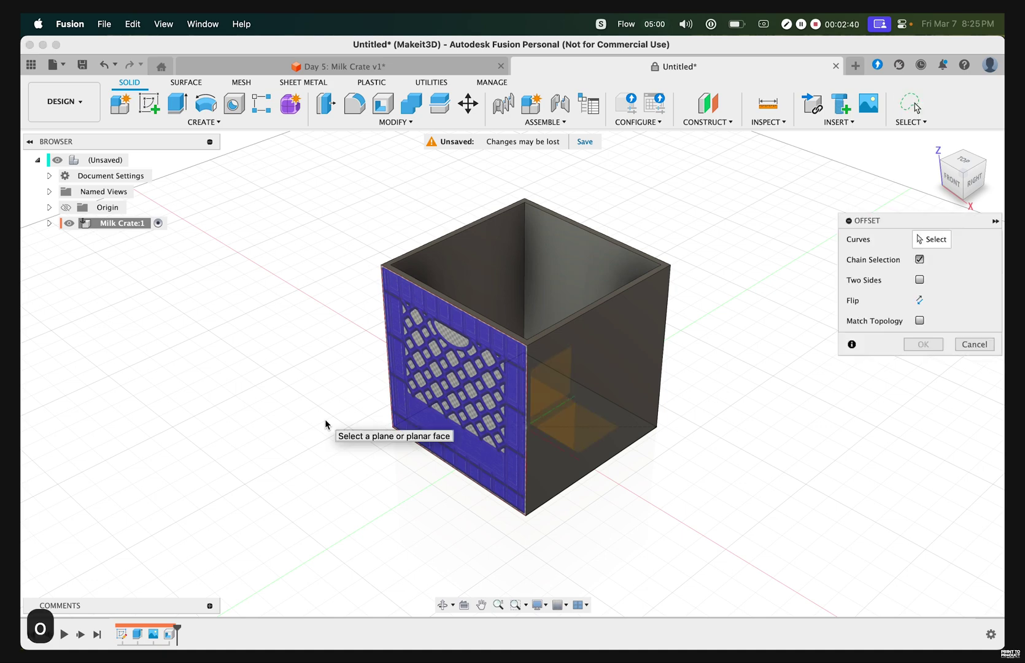
{"action": "left_click", "coordinate": [444, 366]}
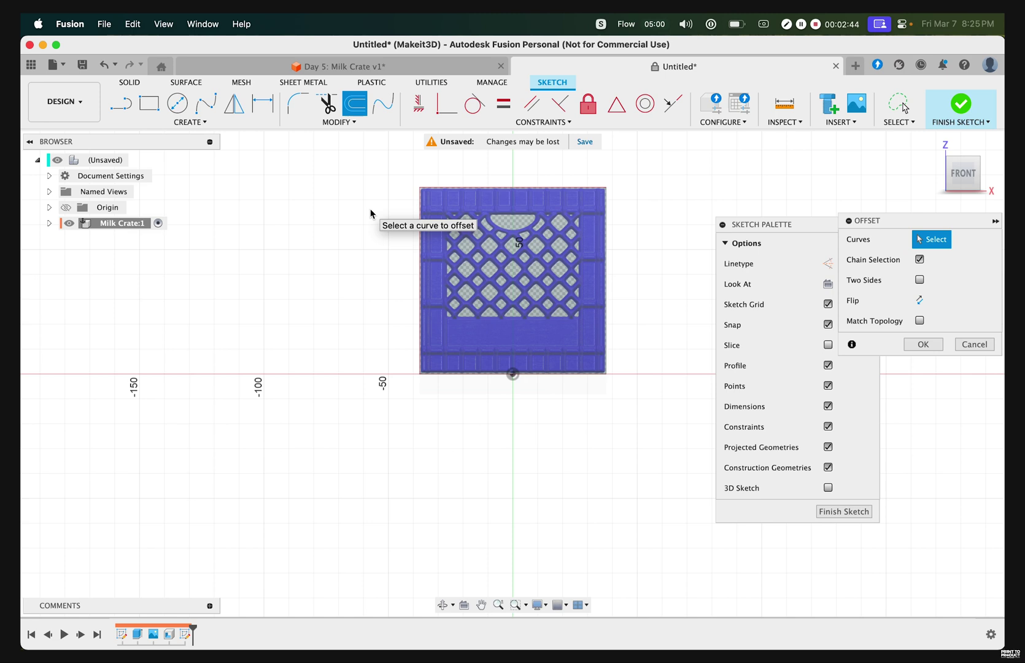
{"action": "left_click", "coordinate": [419, 209]}
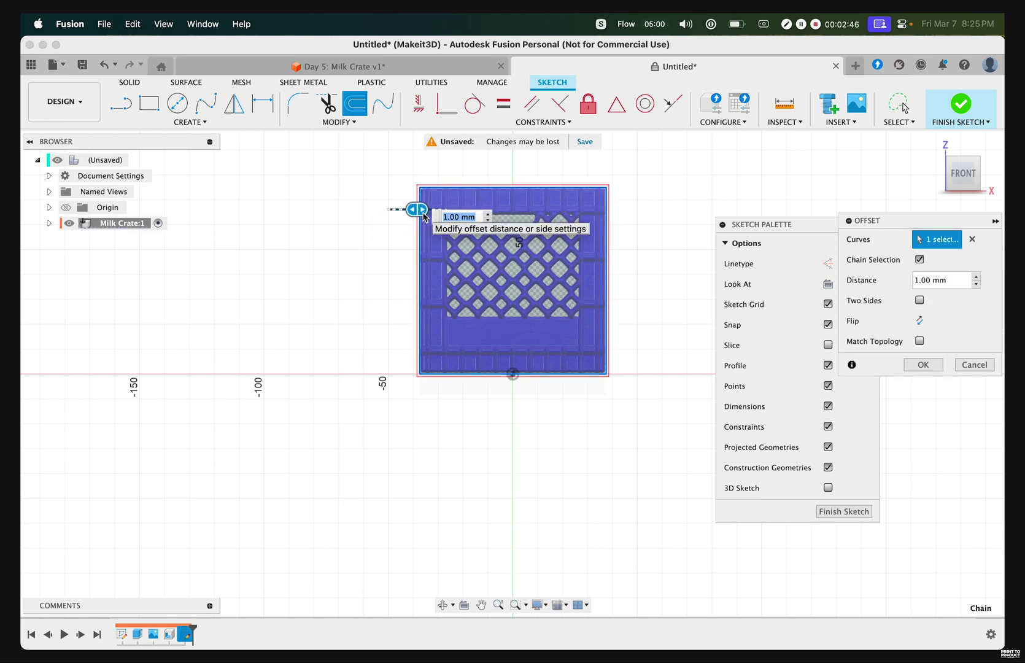
{"action": "type", "text": "-1.5"}
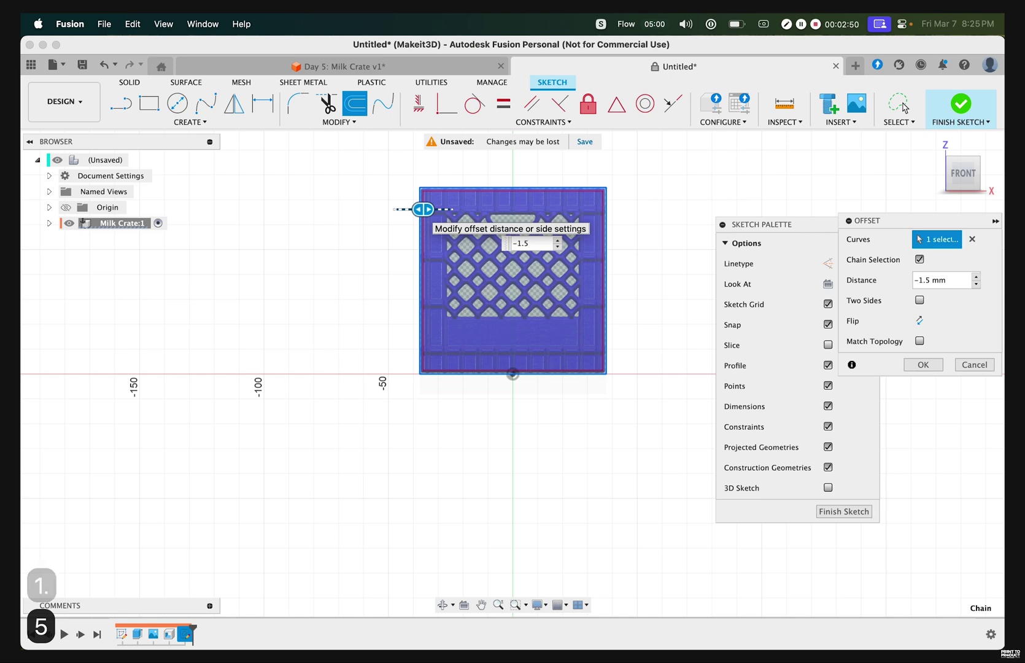
{"action": "key", "text": "Return"}
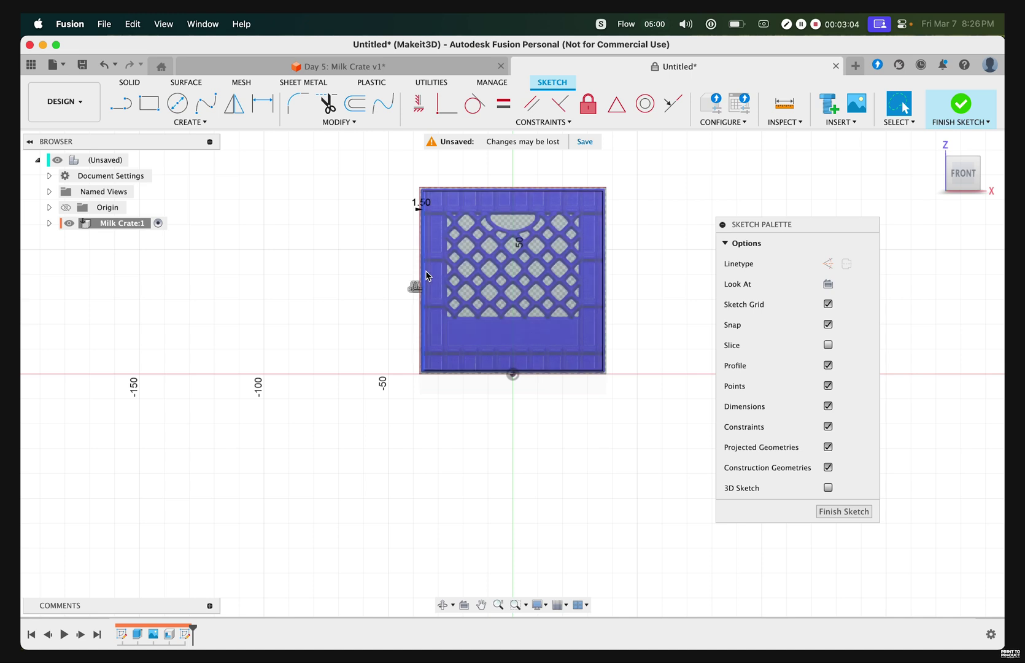
- Set the opacity of canvas 9673 to 15
{"action": "left_click", "coordinate": [48, 223]}
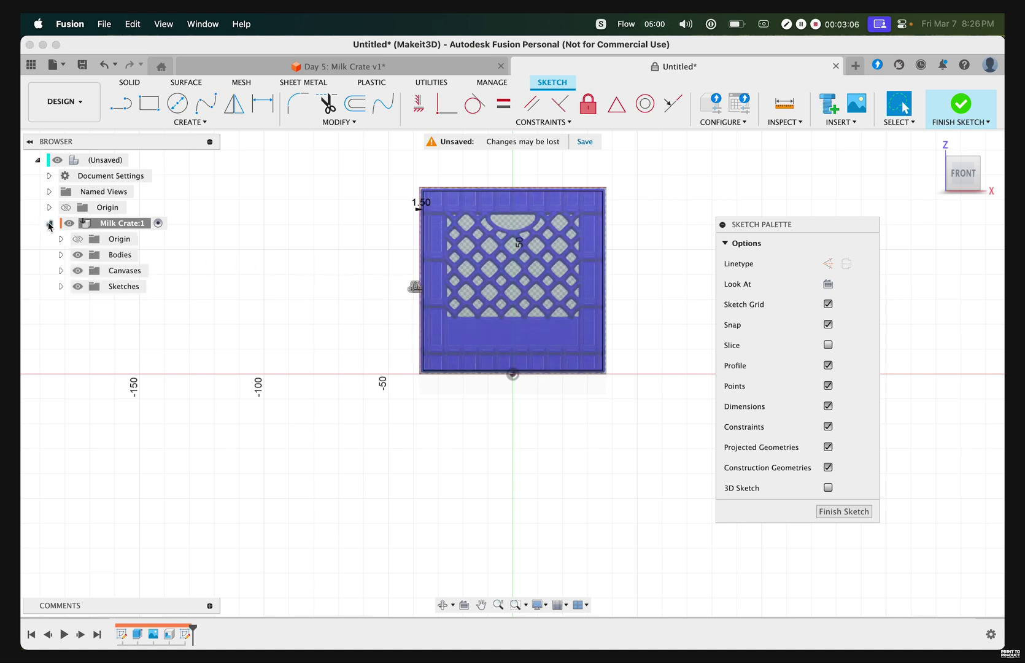
{"action": "left_click", "coordinate": [61, 271]}
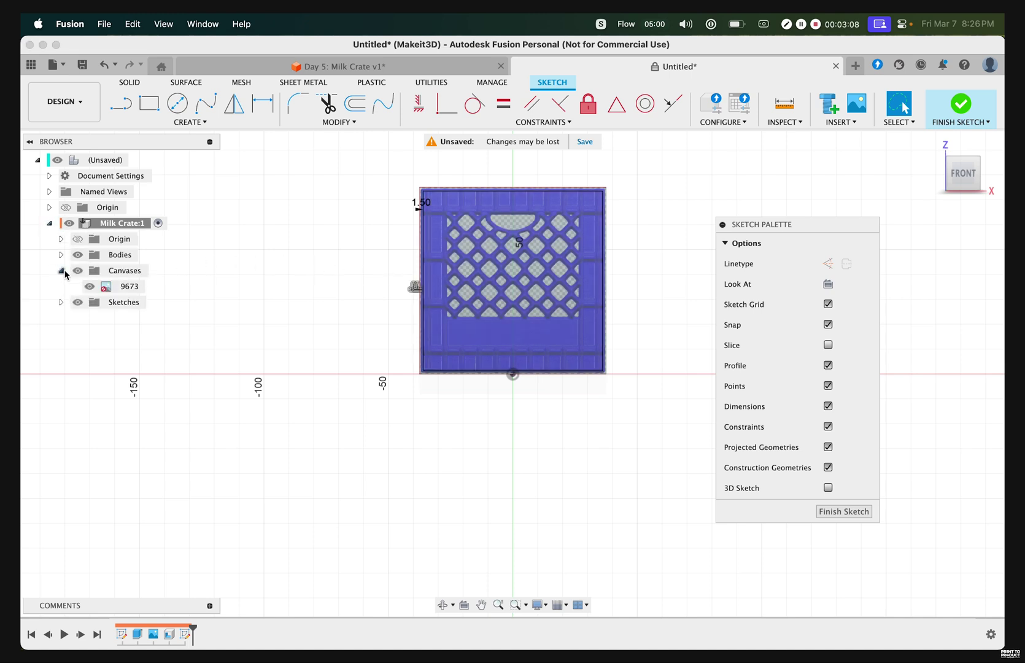
{"action": "right_click", "coordinate": [123, 286]}
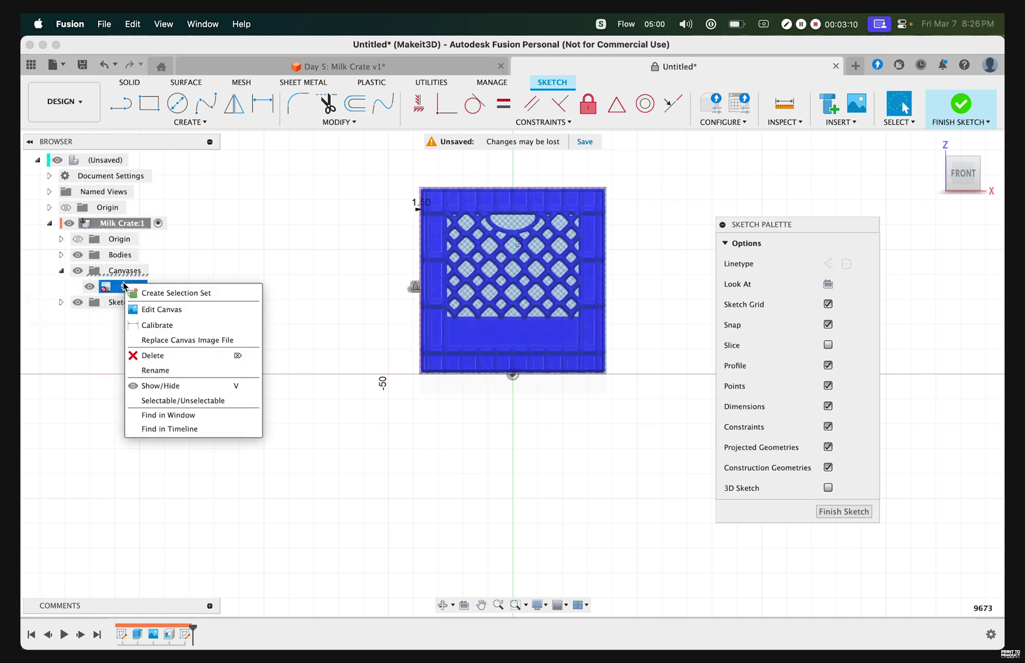
{"action": "left_click", "coordinate": [157, 310]}
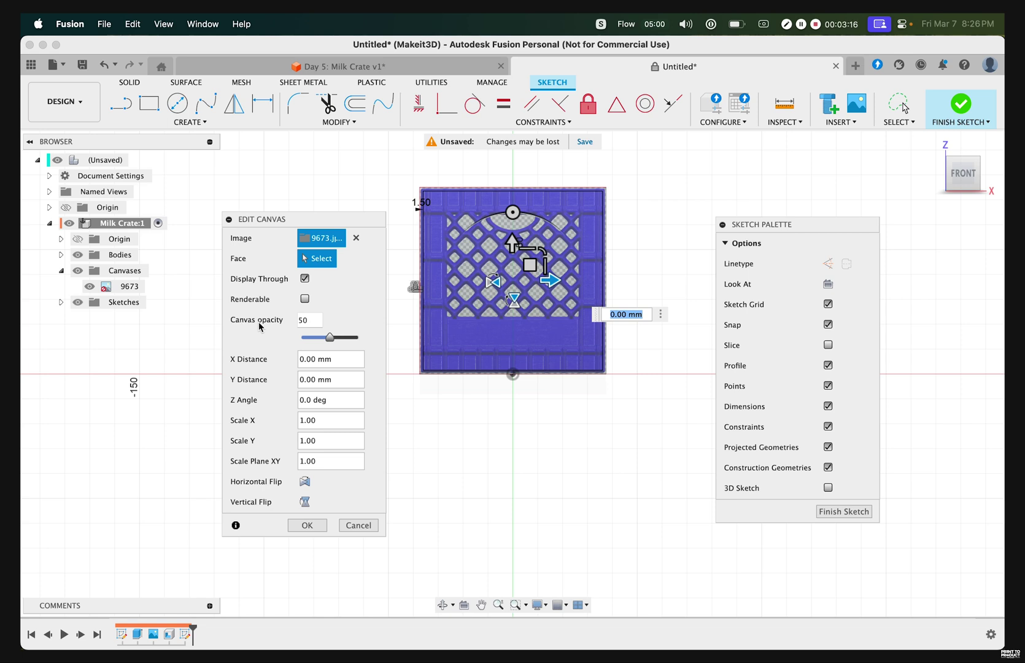
{"action": "left_click_drag", "start_coordinate": [330, 337], "coordinate": [313, 341]}
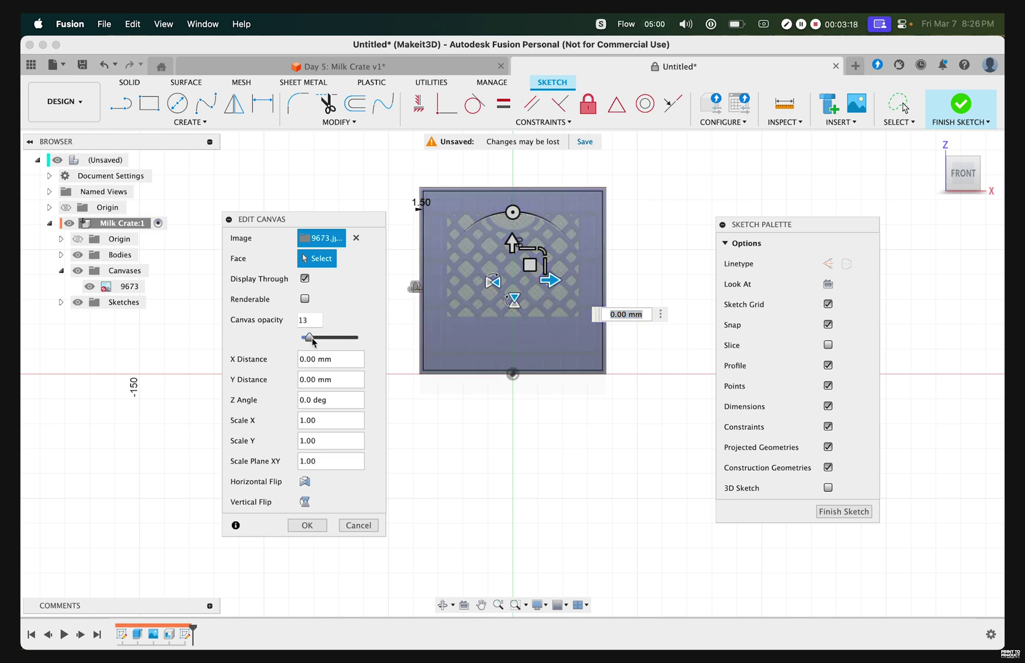
{"action": "double_click", "coordinate": [304, 320]}
{"action": "type", "text": "15"}
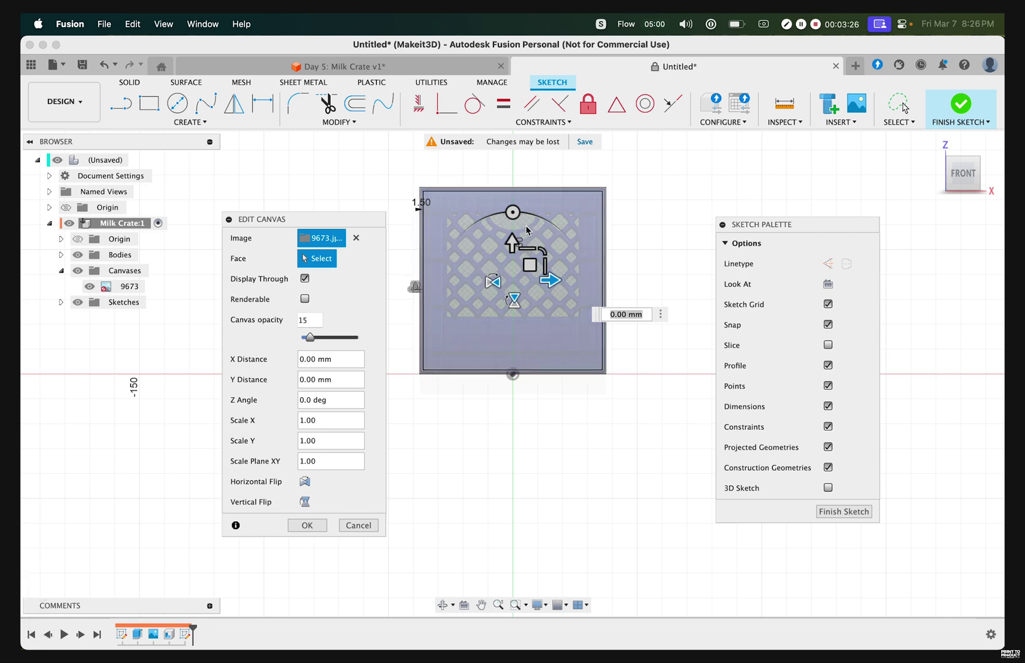
{"action": "left_click", "coordinate": [319, 525]}
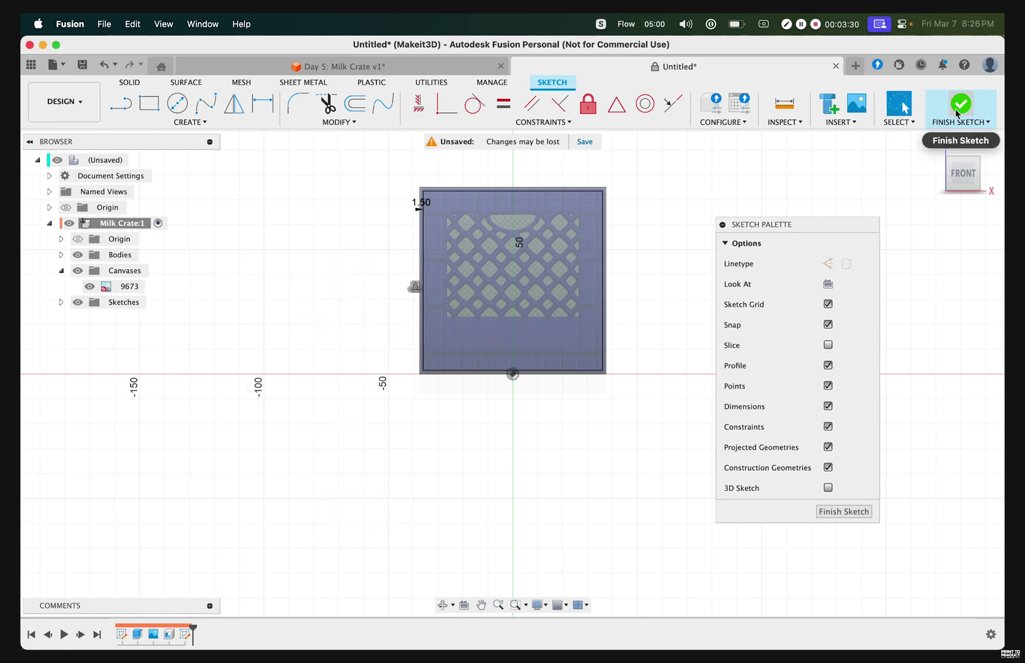
- Finish the sketch and cut the inner front-face profile 1.5 mm into the crate wall with Extrude
{"action": "left_click", "coordinate": [939, 149]}
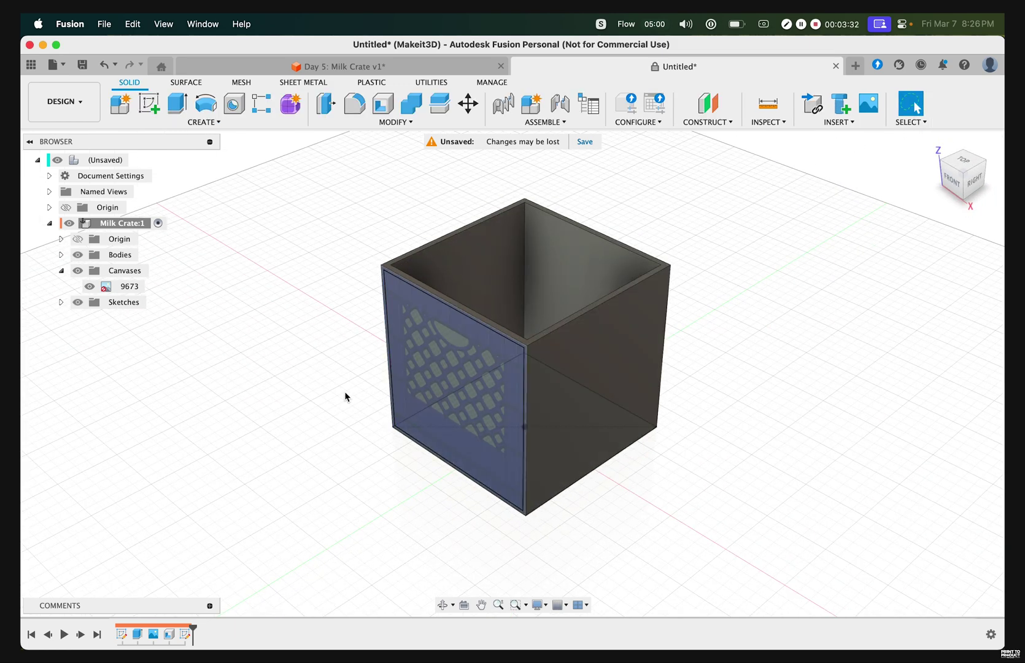
{"action": "middle_click_drag", "start_coordinate": [299, 398], "coordinate": [386, 368], "text": "shift"}
{"action": "left_click", "coordinate": [392, 343]}
{"action": "left_click", "coordinate": [276, 476]}
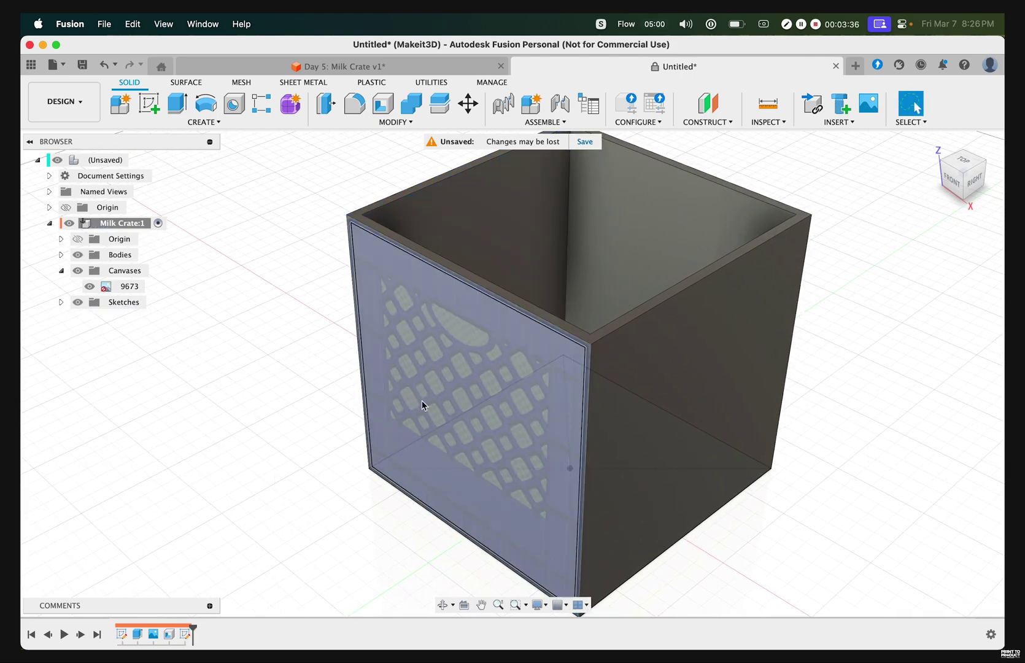
{"action": "left_click", "coordinate": [423, 400]}
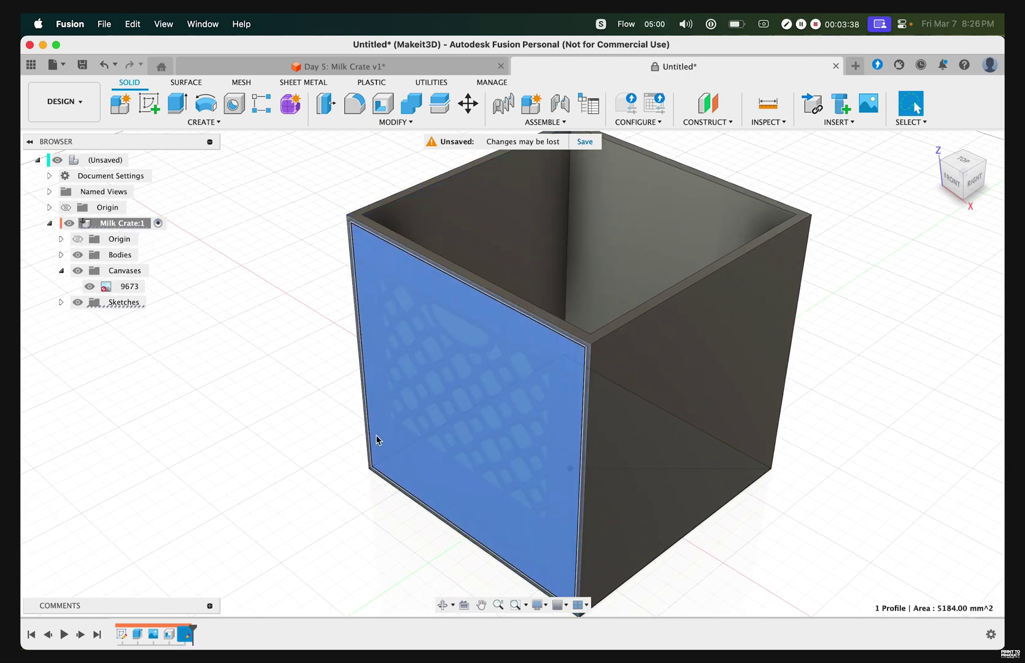
{"action": "key", "text": "e"}
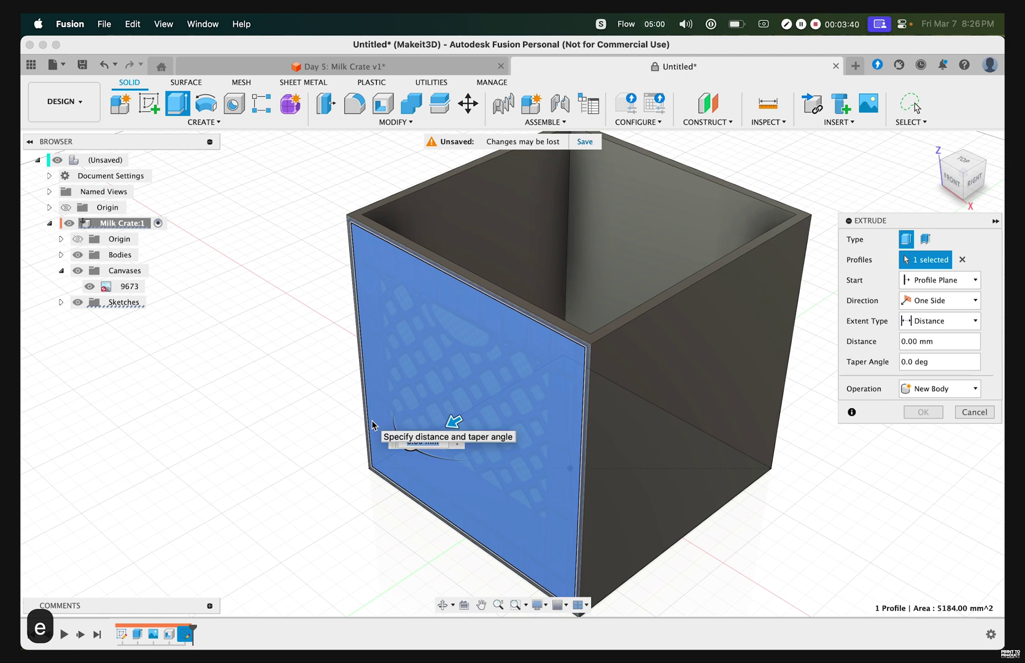
{"action": "type", "text": "-1.5"}
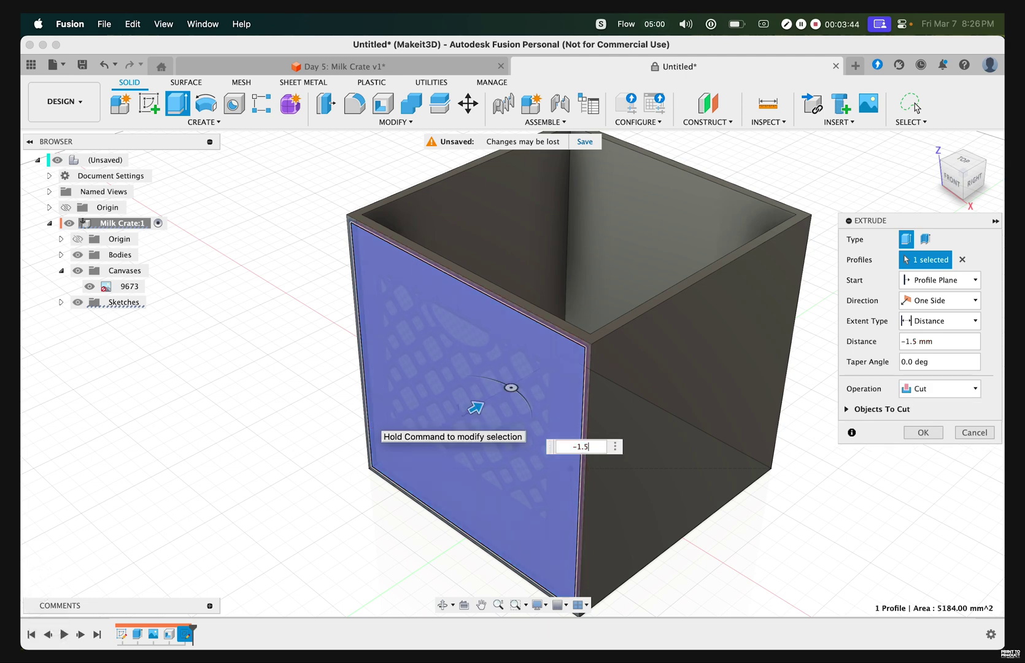
{"action": "left_click", "coordinate": [923, 435]}
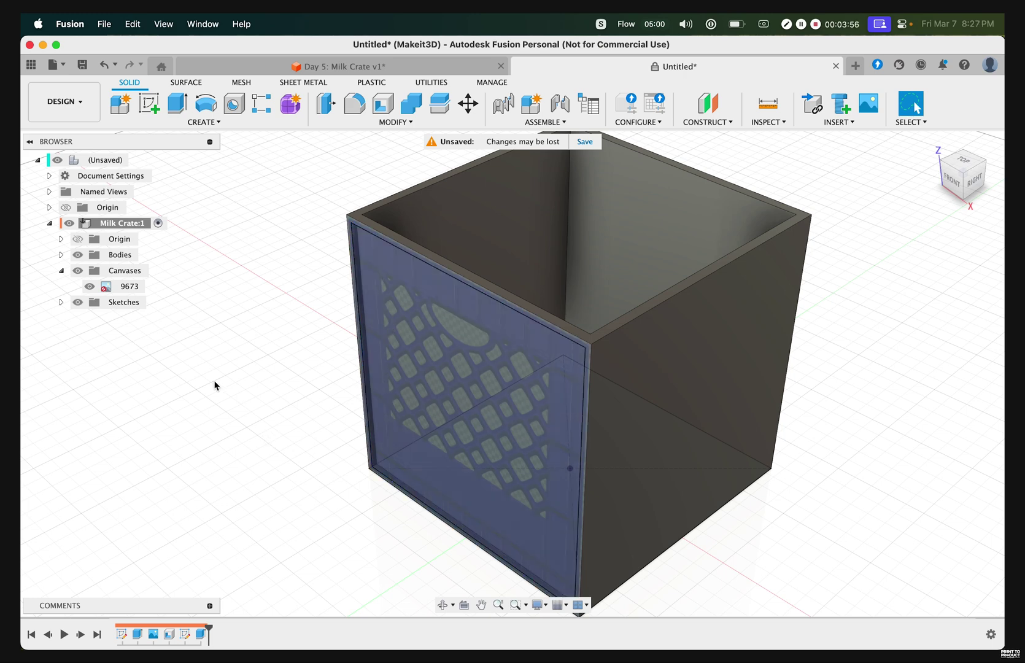
- Hide canvas 9673 and Sketch2
{"action": "left_click", "coordinate": [90, 286]}
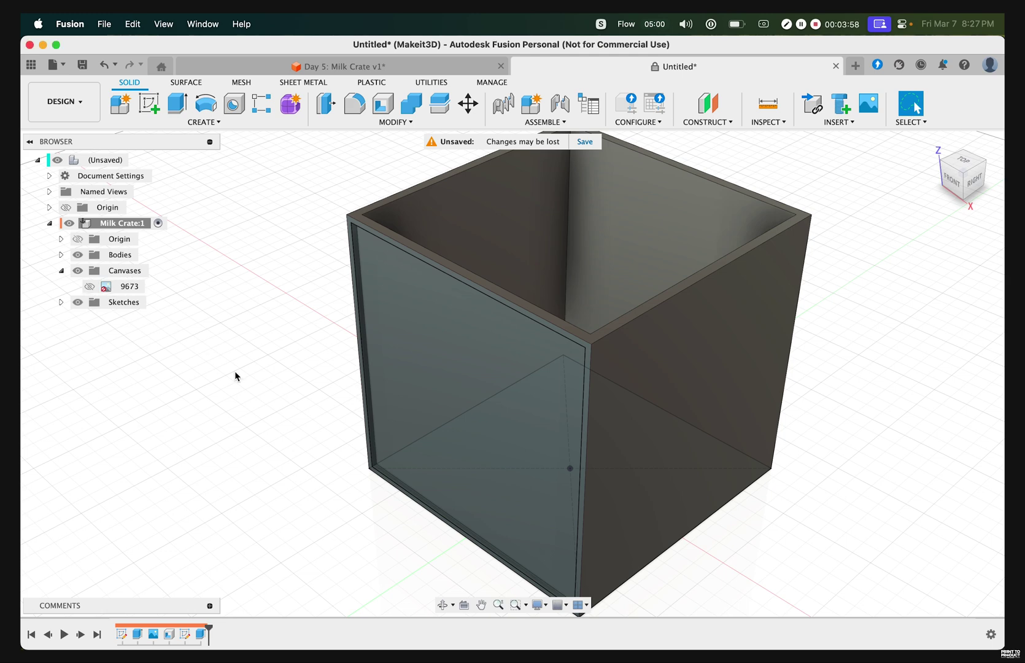
{"action": "left_click", "coordinate": [61, 302]}
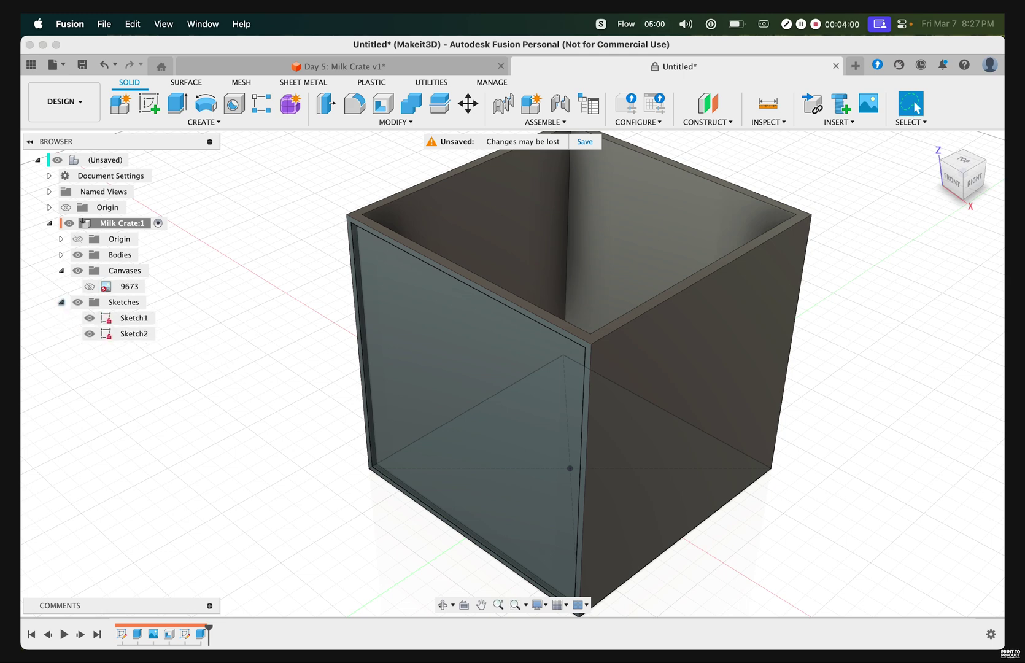
{"action": "left_click", "coordinate": [88, 333]}
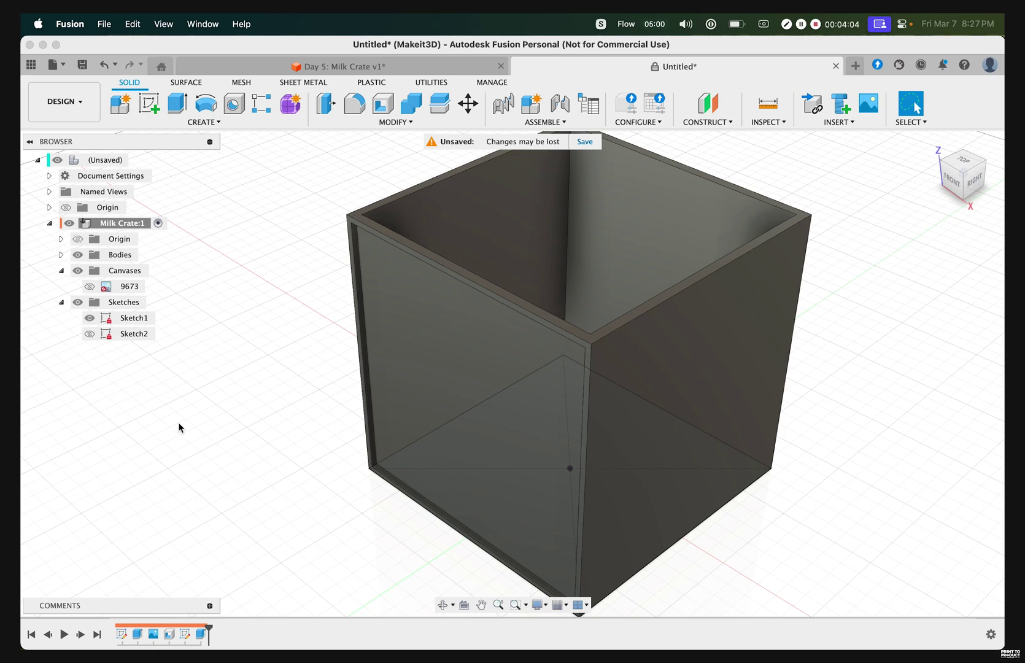
- Create a new sketch on the narrow outer rim of the crate's front side and show canvas 9673
{"action": "left_click", "coordinate": [148, 109]}
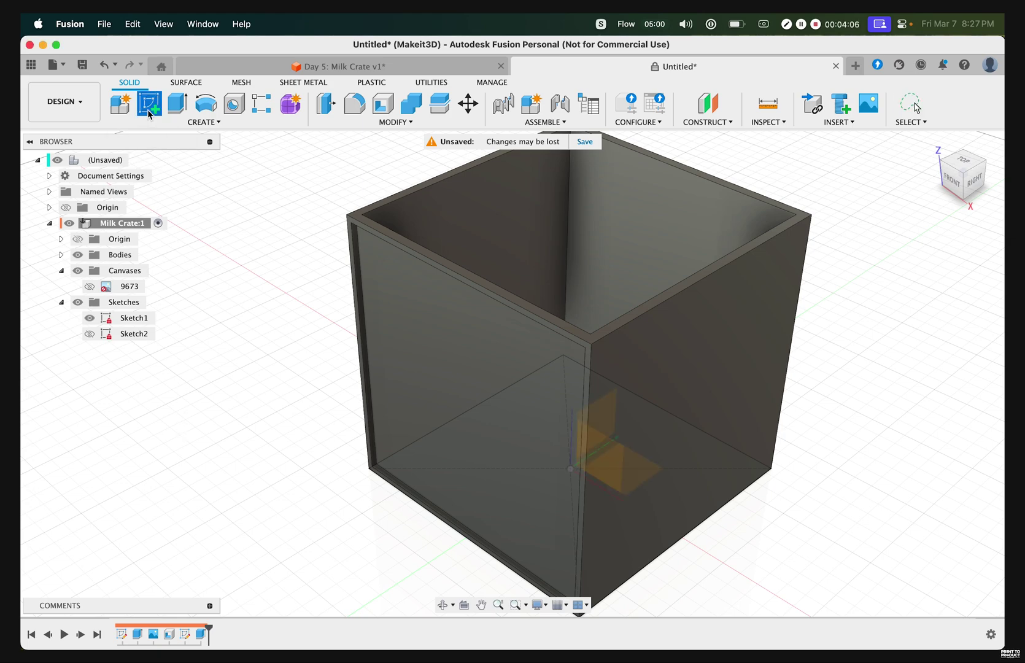
{"action": "scroll", "coordinate": [331, 331], "scroll_direction": "up", "scroll_amount": 5}
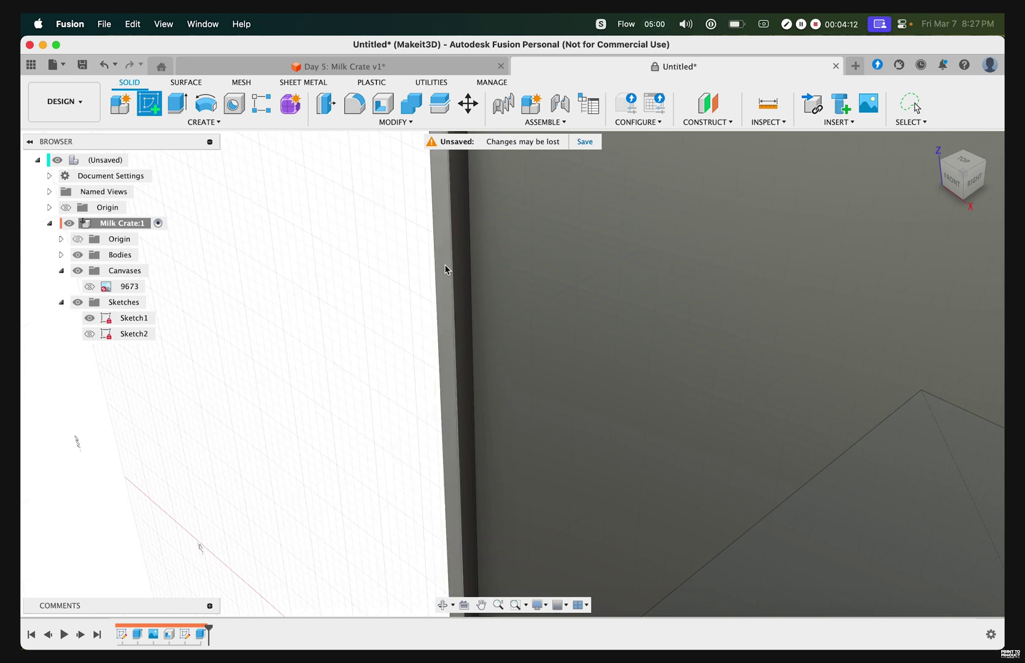
{"action": "scroll", "coordinate": [443, 270], "scroll_direction": "down", "scroll_amount": 5}
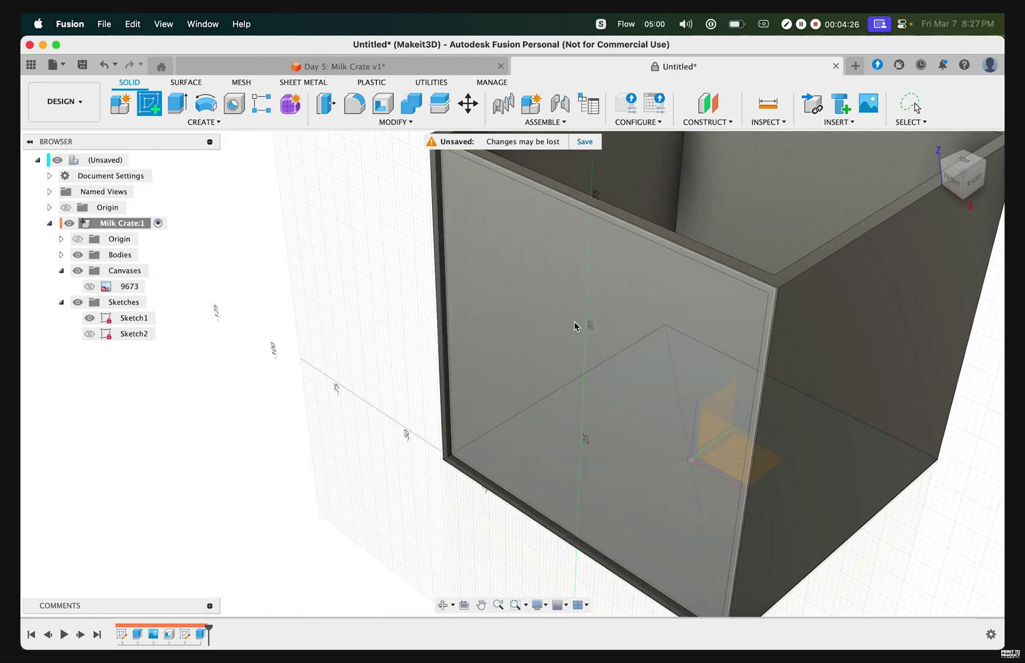
{"action": "scroll", "coordinate": [389, 290], "scroll_direction": "up", "scroll_amount": 5}
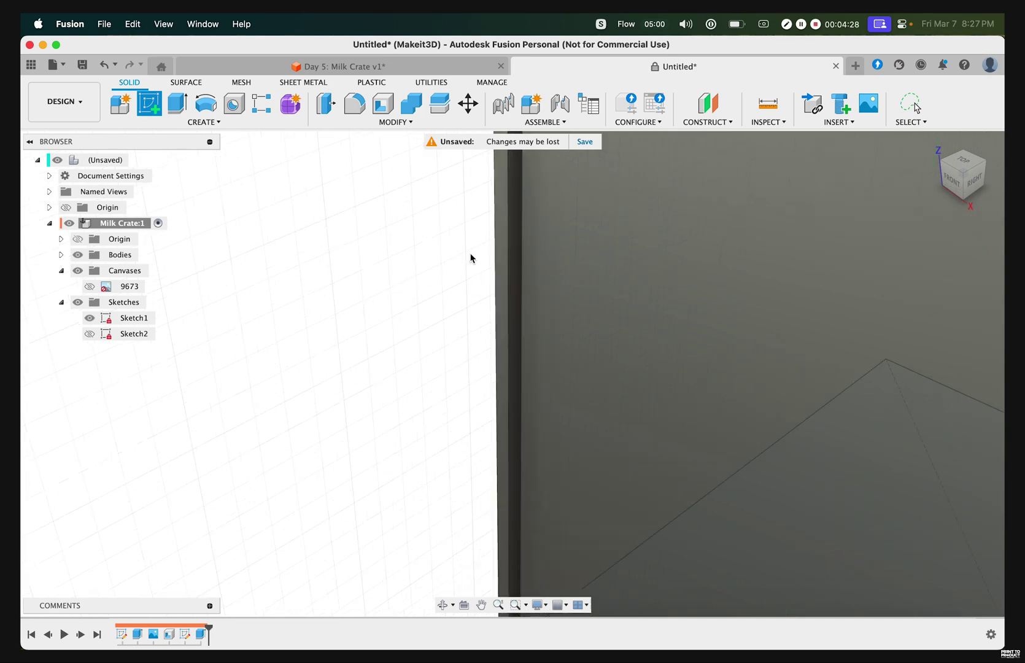
{"action": "left_click", "coordinate": [504, 242]}
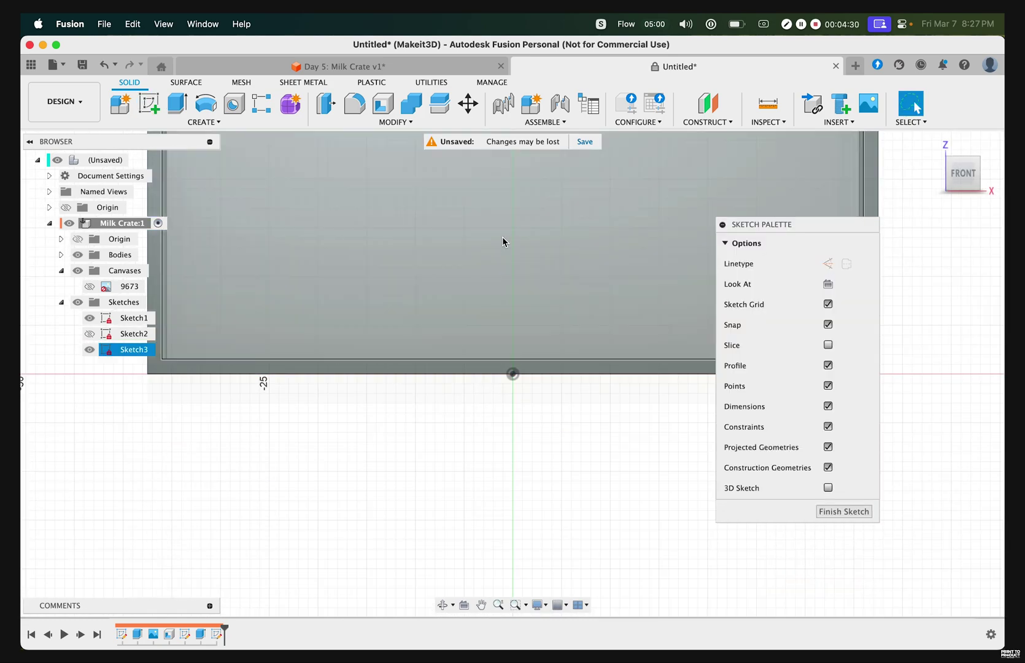
{"action": "scroll", "coordinate": [490, 245], "scroll_direction": "down", "scroll_amount": 5}
{"action": "middle_click_drag", "start_coordinate": [423, 217], "coordinate": [452, 424]}
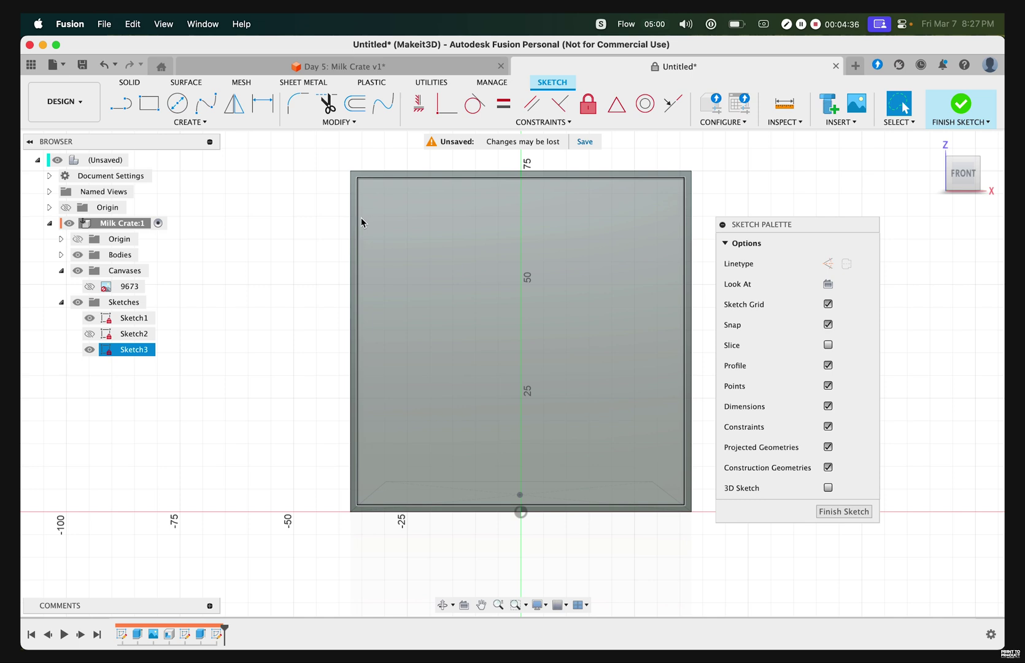
{"action": "left_click", "coordinate": [89, 286]}
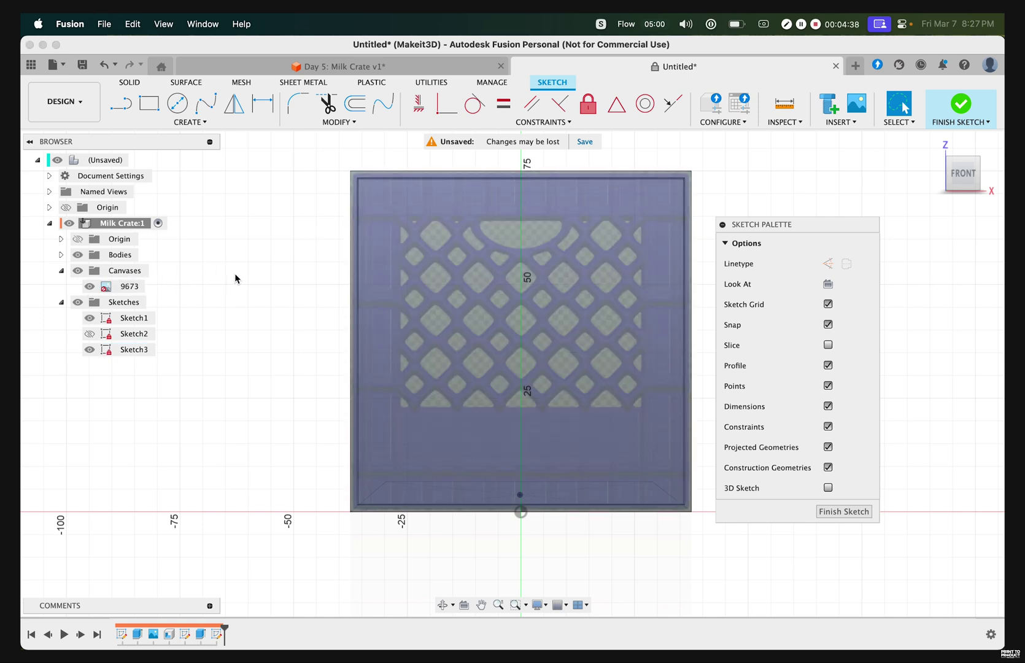
- Sketch two parallel vertical lines over the crate front's full height near its left side, following the ribs on the canvas
{"action": "key", "text": "l"}
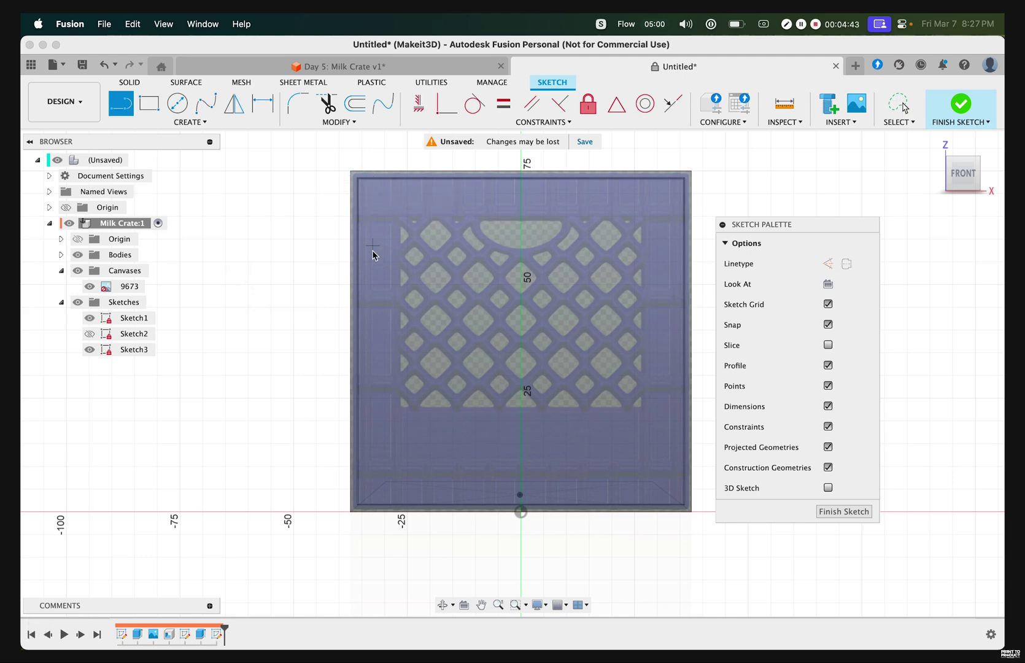
{"action": "left_click", "coordinate": [366, 511]}
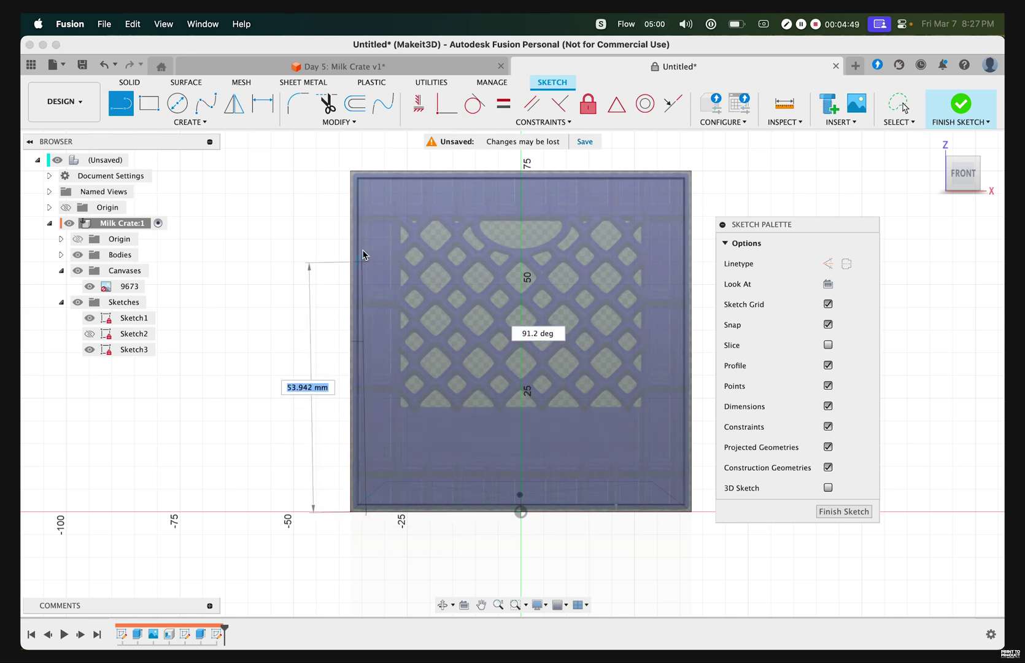
{"action": "left_click", "coordinate": [366, 171]}
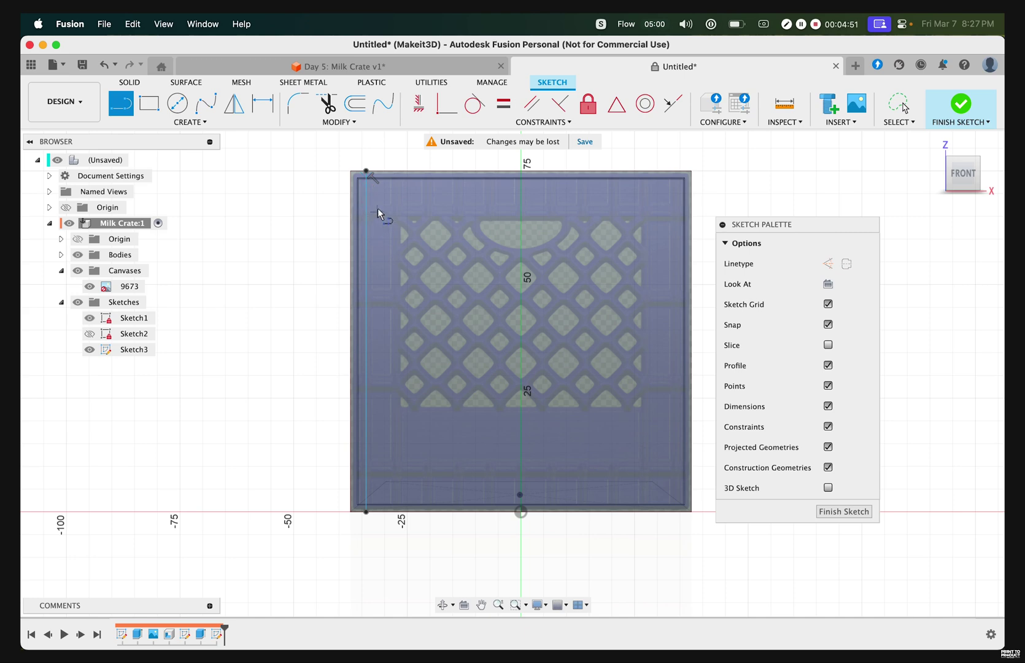
{"action": "left_click", "coordinate": [395, 170]}
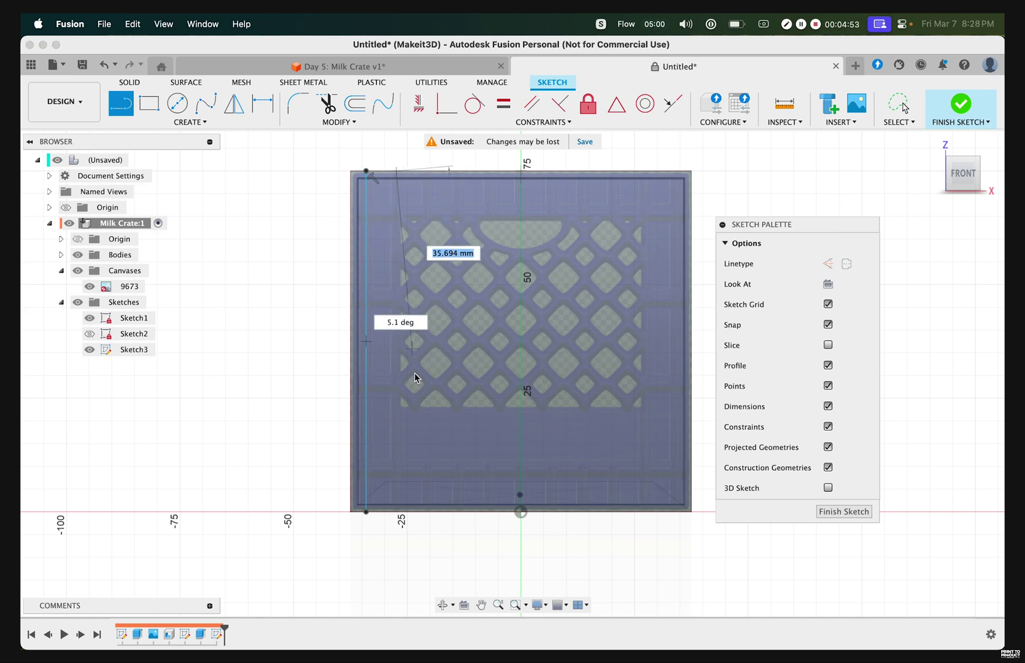
{"action": "left_click", "coordinate": [396, 512]}
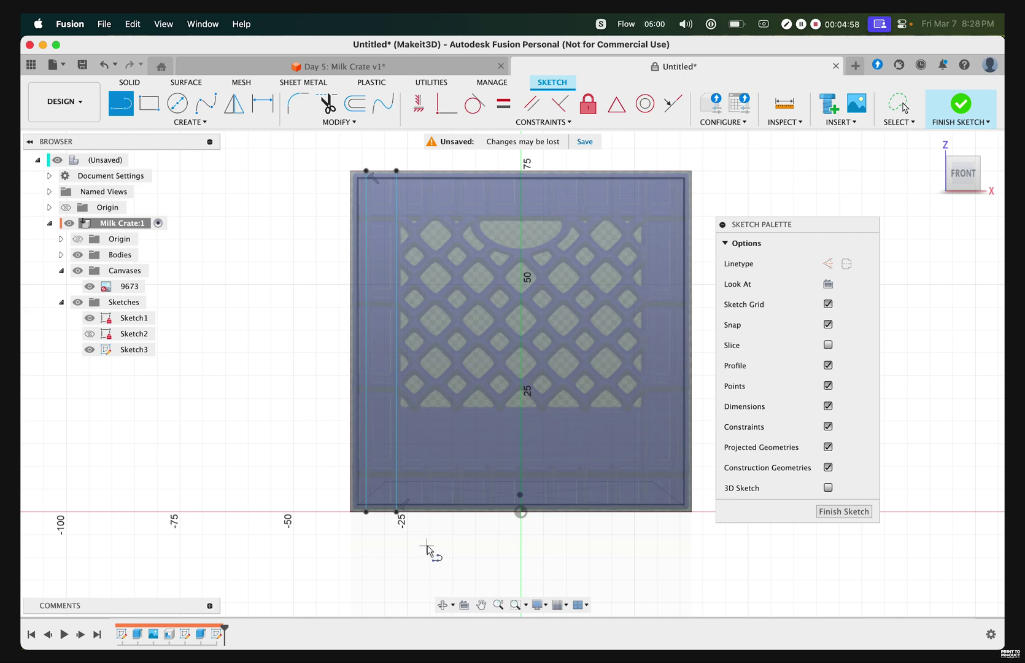
- Sketch two short horizontal lines from the front face's left edge to the inner vertical line, following the canvas ribs
{"action": "left_click", "coordinate": [350, 383]}
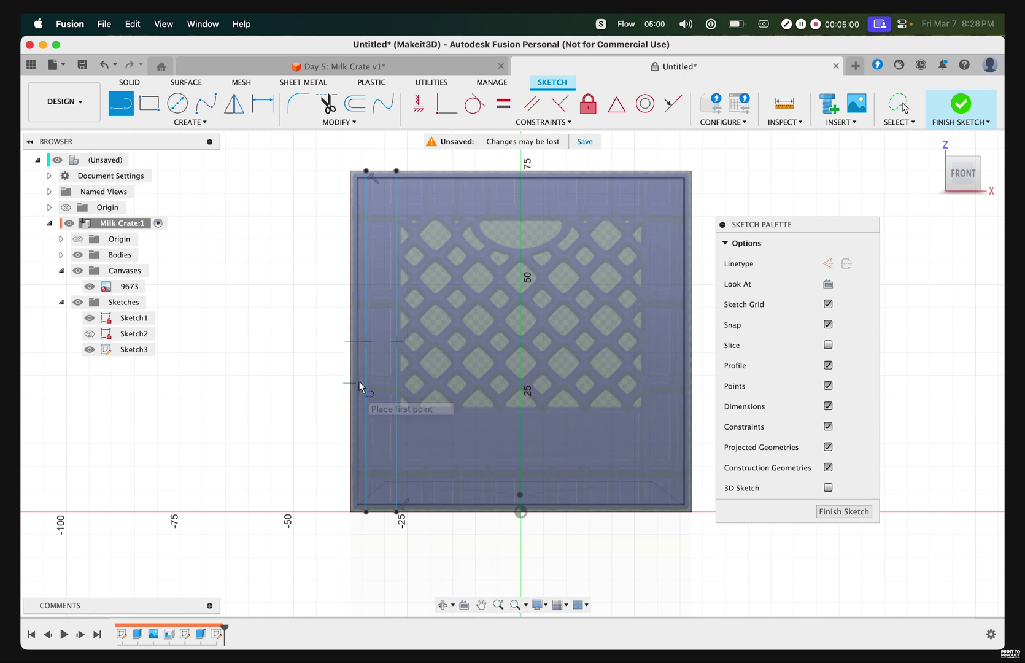
{"action": "left_click", "coordinate": [351, 299]}
{"action": "double_click", "coordinate": [395, 296]}
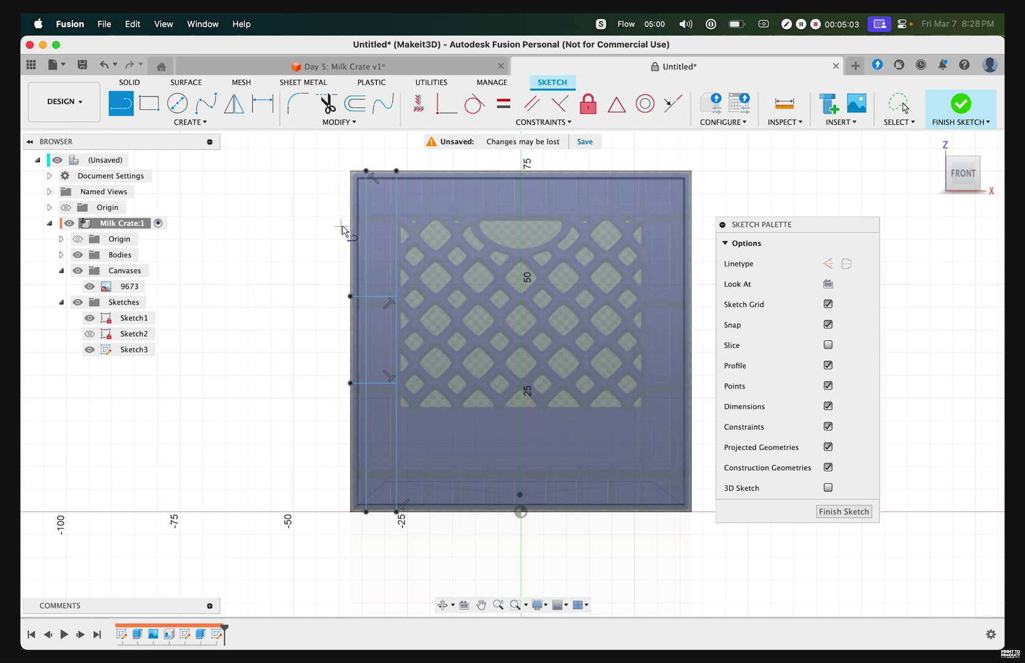
- Sketch the upper horizontal rib line from the left edge to the face's middle, and a full-height vertical line through the centre
{"action": "left_click", "coordinate": [350, 210]}
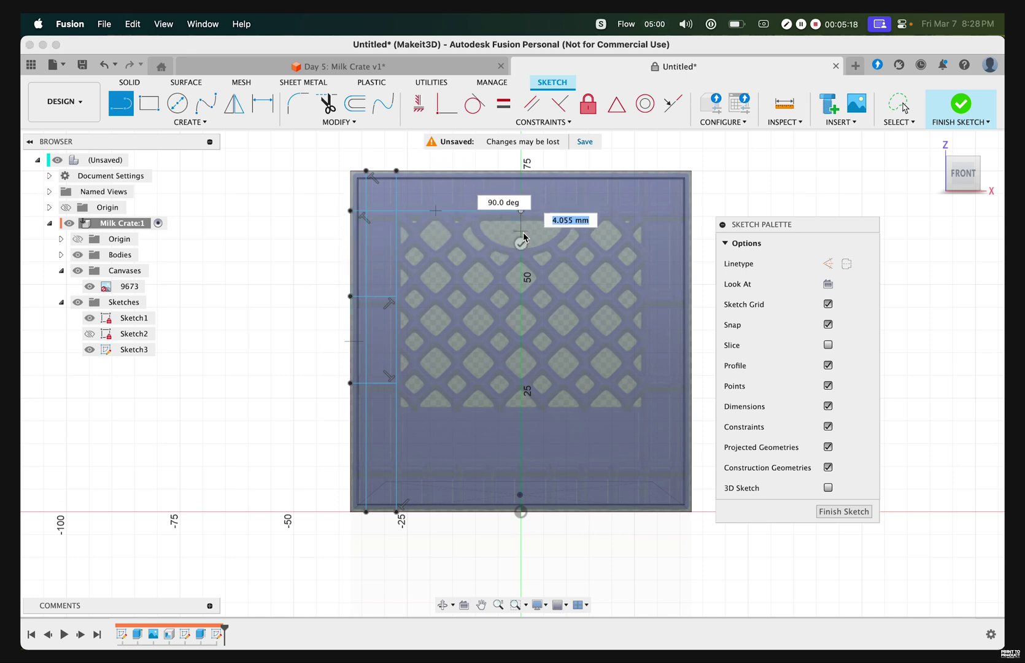
{"action": "key", "text": "Escape"}
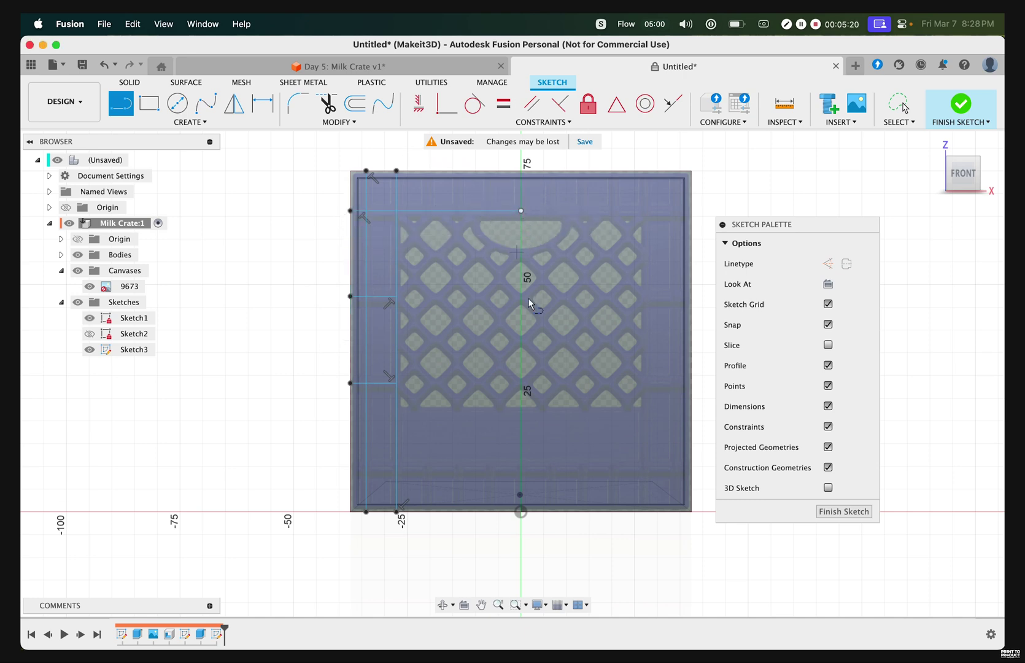
{"action": "left_click", "coordinate": [521, 512]}
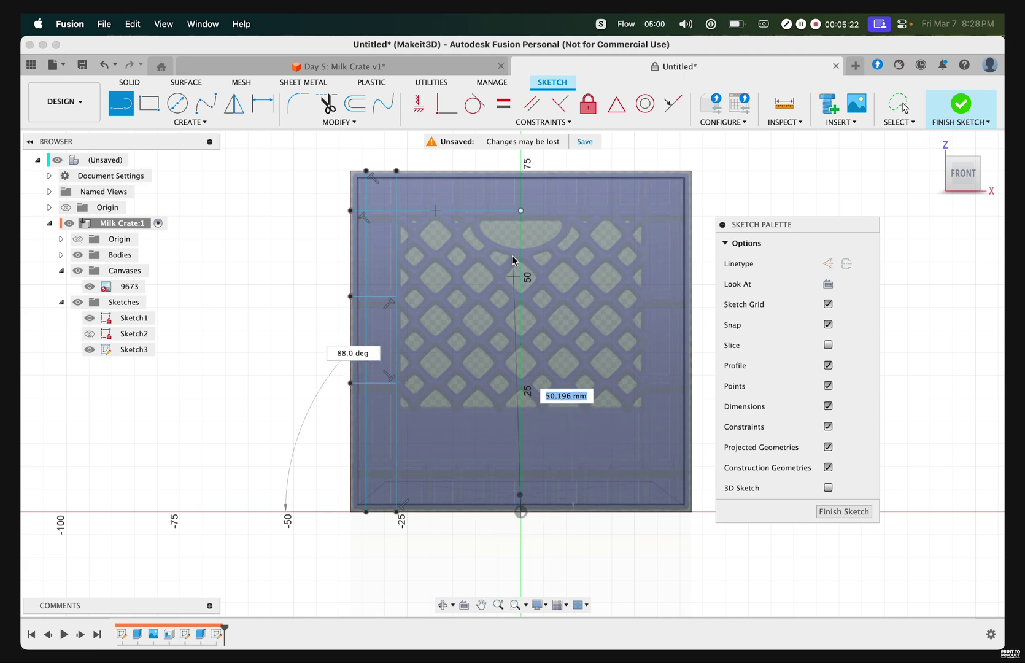
{"action": "left_click", "coordinate": [521, 172]}
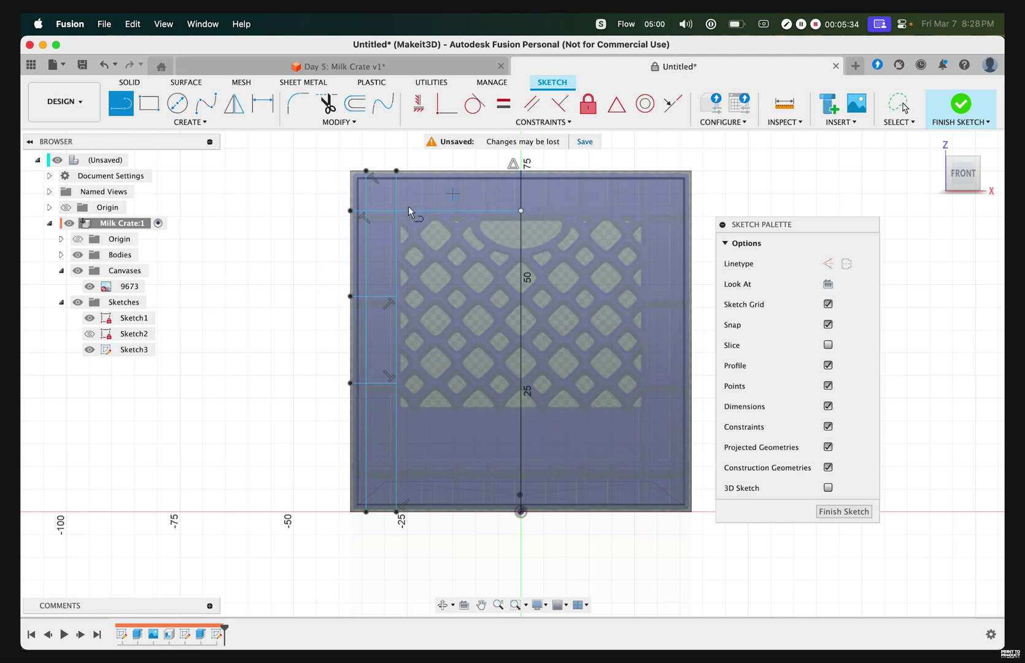
{"action": "left_click", "coordinate": [521, 210]}
- Sketch three short vertical lines in each of the upper and lower bands plus two lower horizontals ending at the centre line, and finish the sketch
{"action": "double_click", "coordinate": [429, 172]}
{"action": "left_click", "coordinate": [459, 172]}
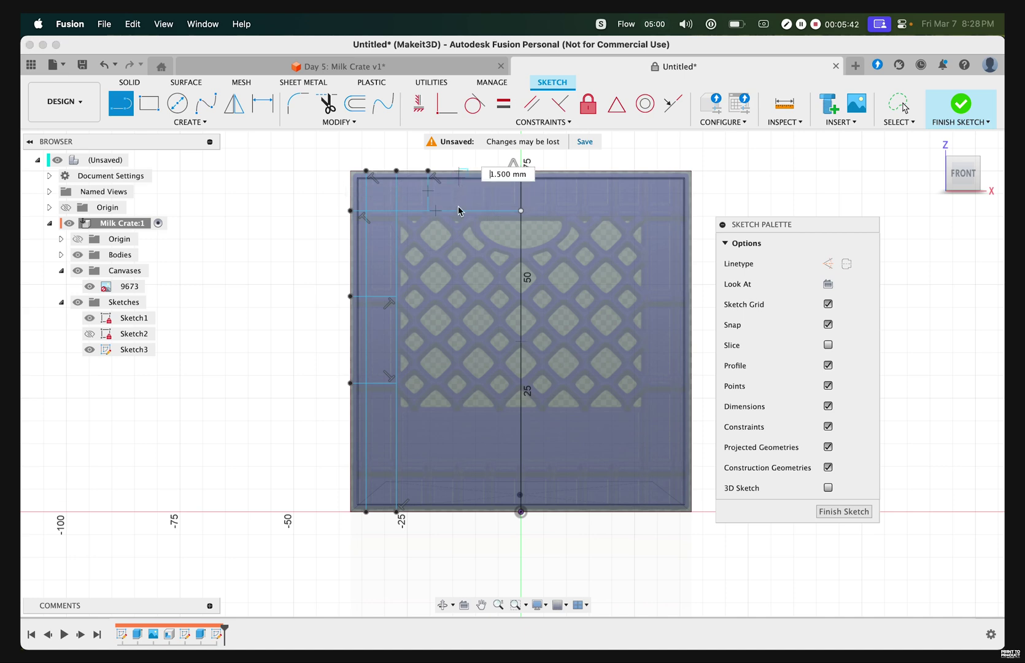
{"action": "double_click", "coordinate": [459, 211]}
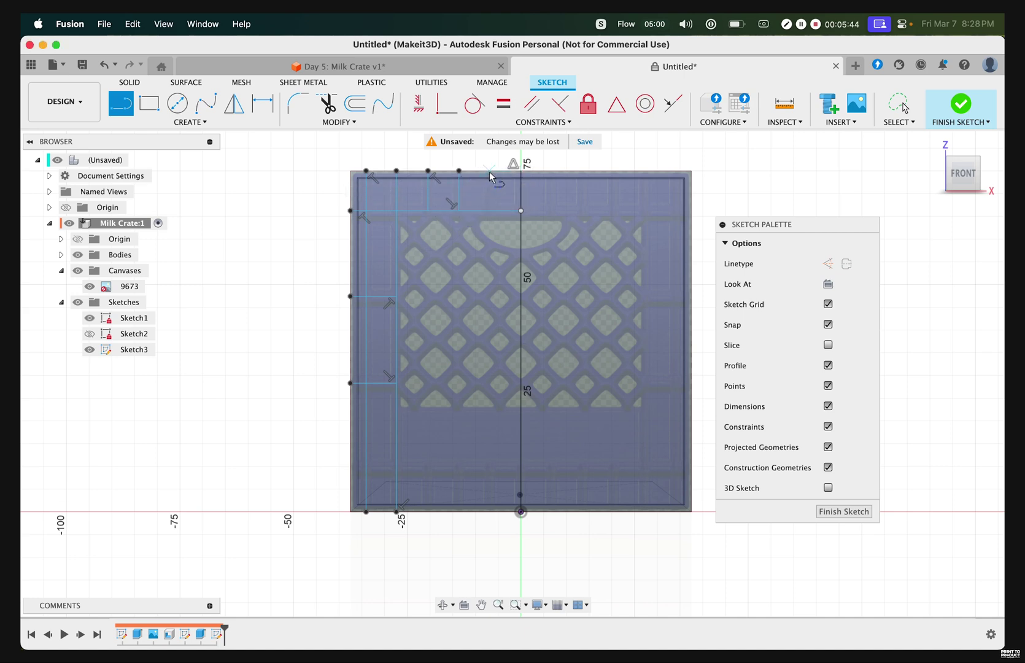
{"action": "left_click", "coordinate": [490, 212]}
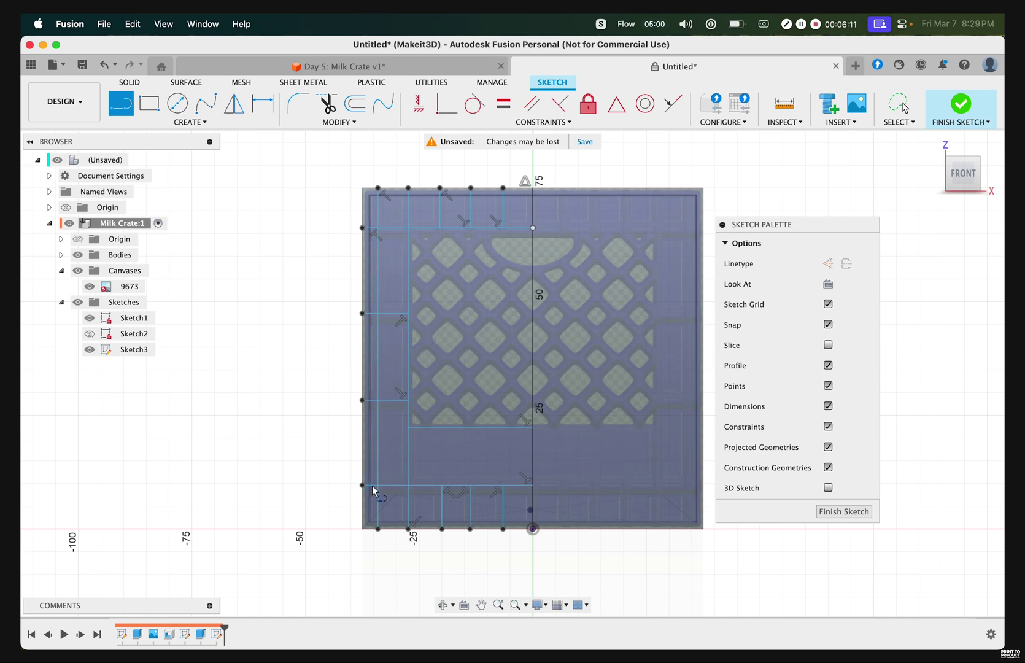
{"action": "left_click", "coordinate": [504, 484]}
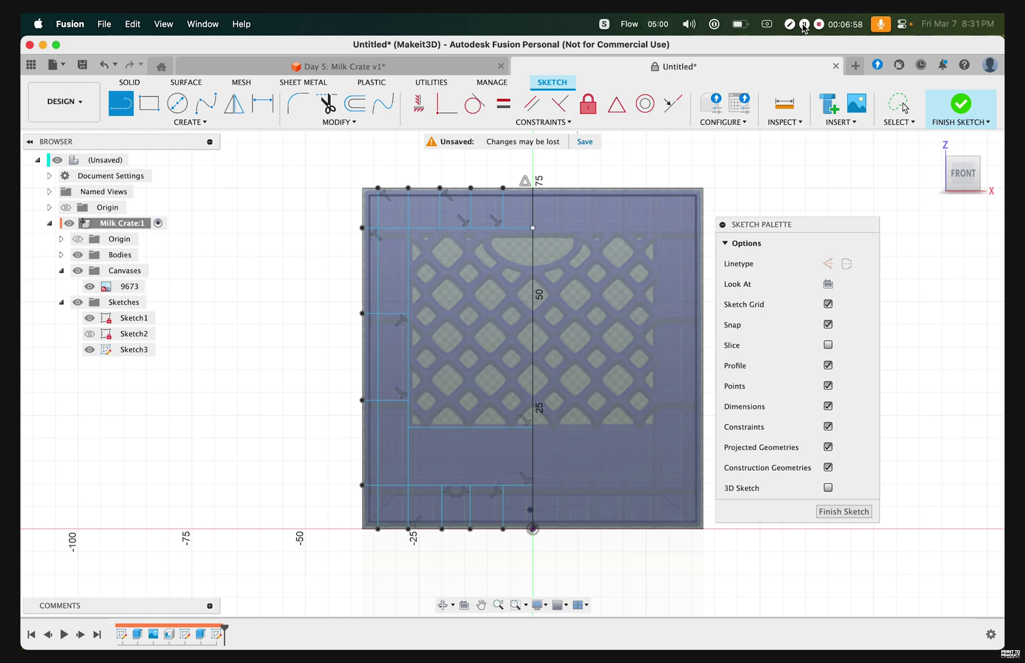
{"action": "left_click", "coordinate": [959, 102]}
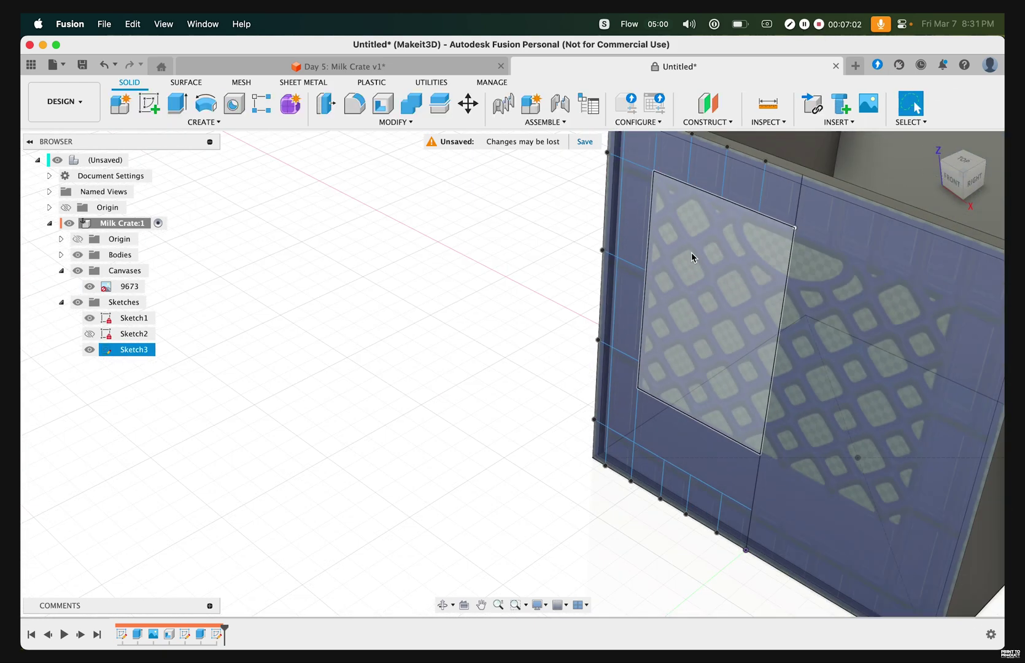
{"action": "middle_click_drag", "start_coordinate": [454, 287], "coordinate": [441, 289]}
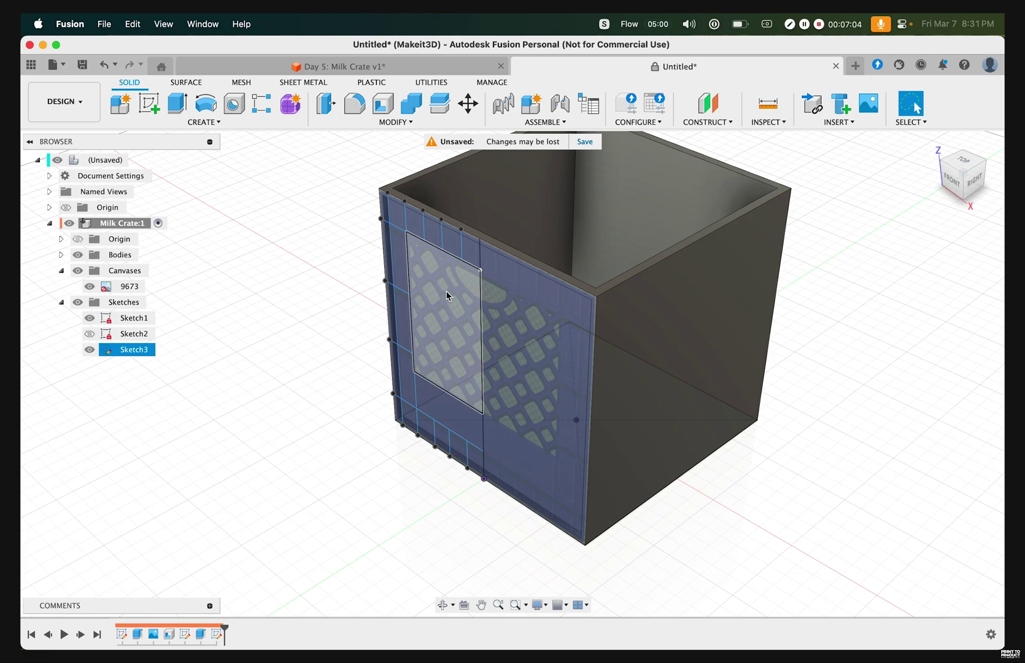
{"action": "left_click", "coordinate": [209, 122]}
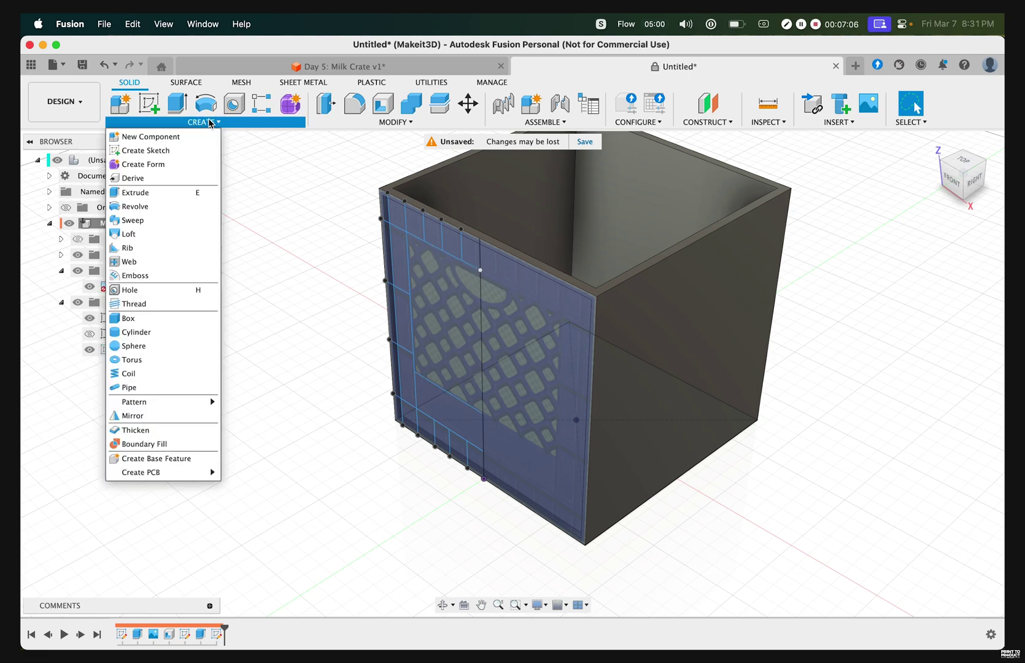
{"action": "left_click", "coordinate": [157, 263]}
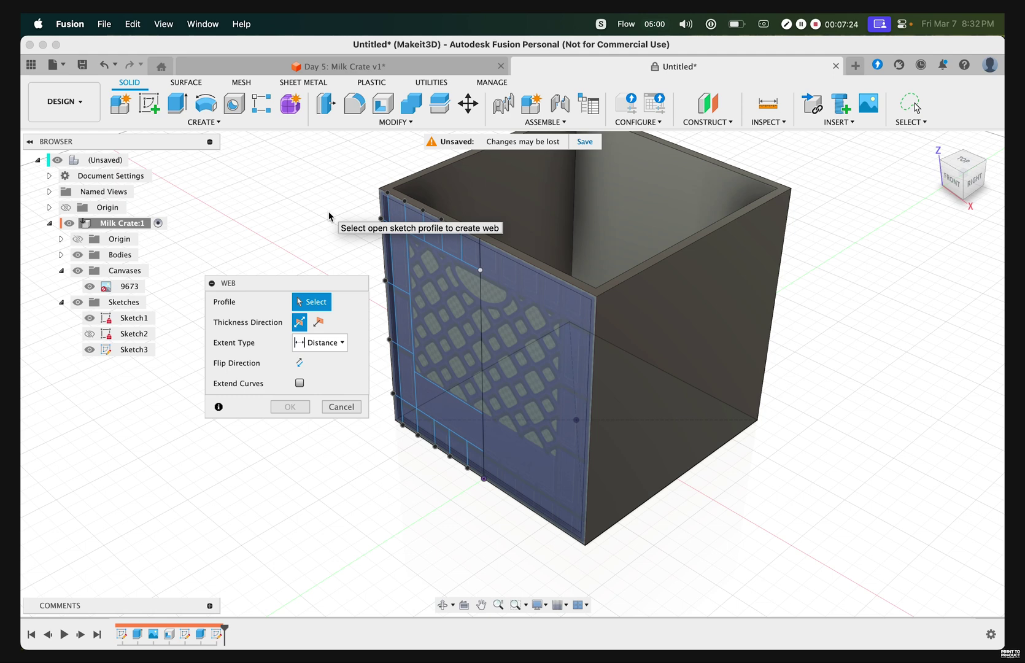
{"action": "left_click", "coordinate": [396, 227]}
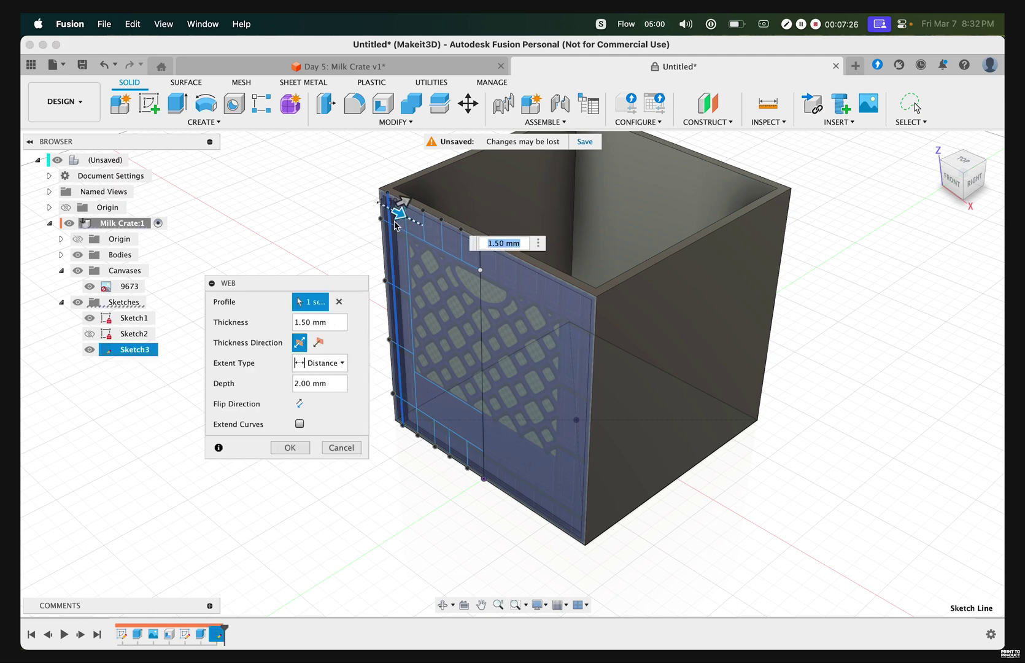
{"action": "scroll", "coordinate": [380, 194], "scroll_direction": "up", "scroll_amount": 3}
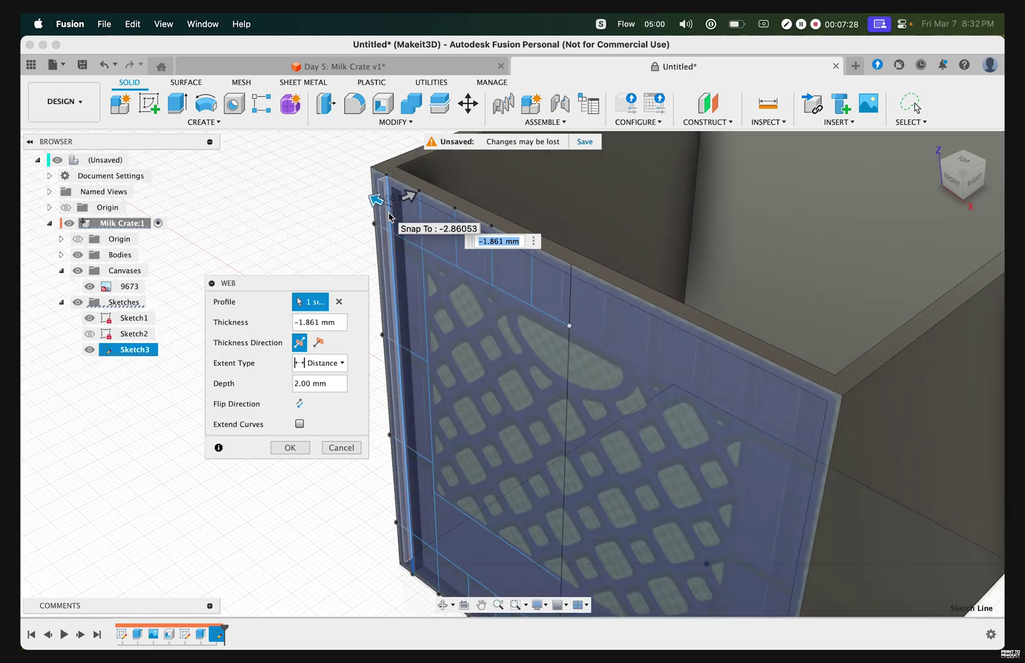
{"action": "key", "text": "Escape"}
- Create a Web from the 13 rib lines of Sketch3 with 1.50 mm thickness and 2.00 mm depth
{"action": "left_click", "coordinate": [205, 122]}
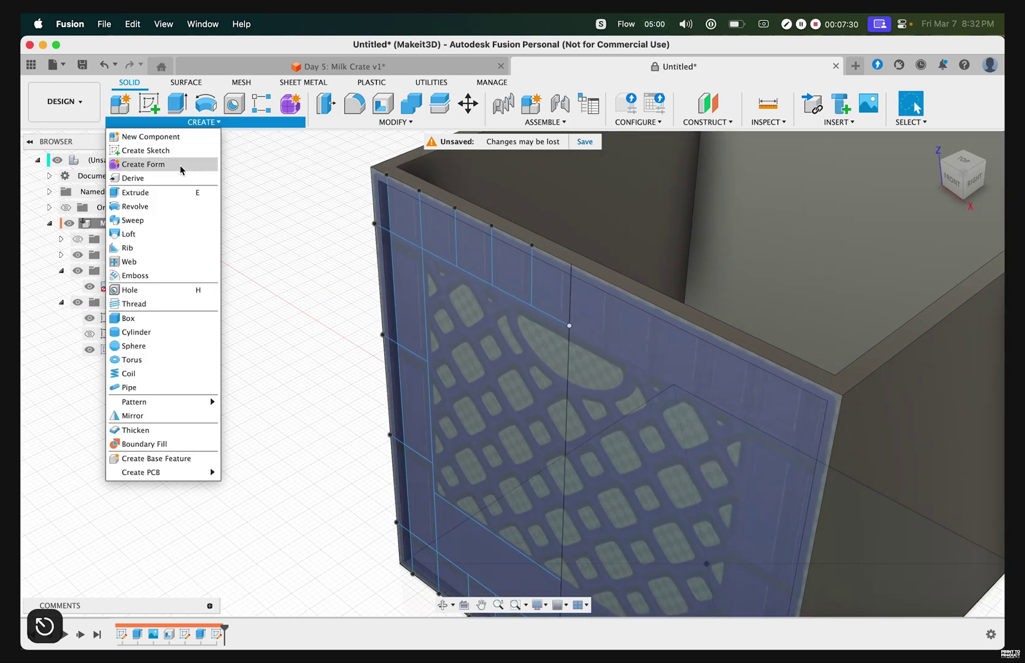
{"action": "left_click", "coordinate": [129, 261]}
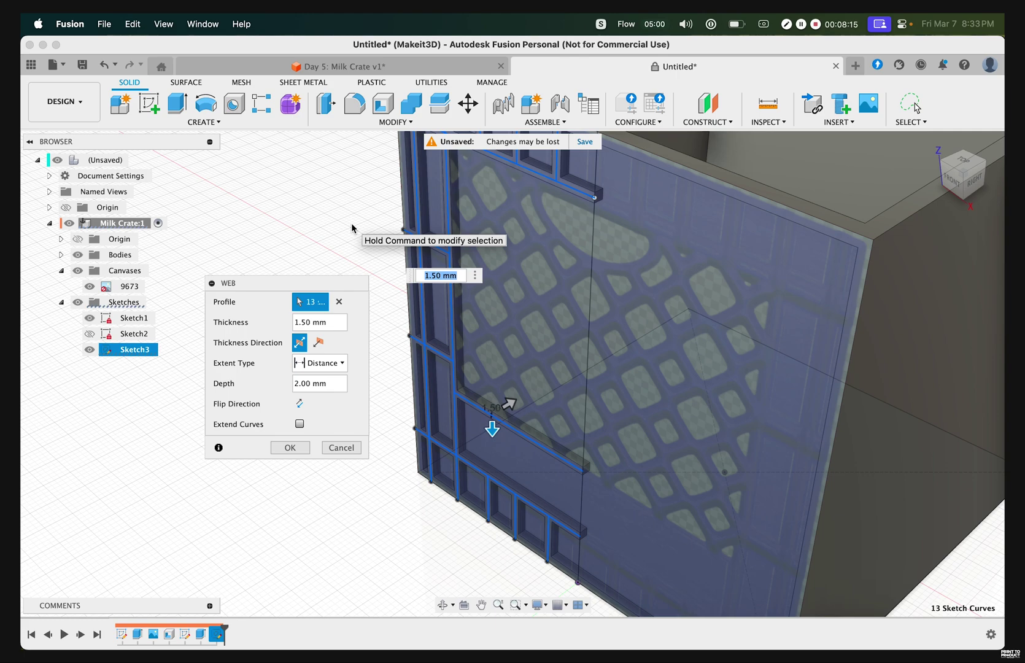
{"action": "left_click", "coordinate": [289, 447]}
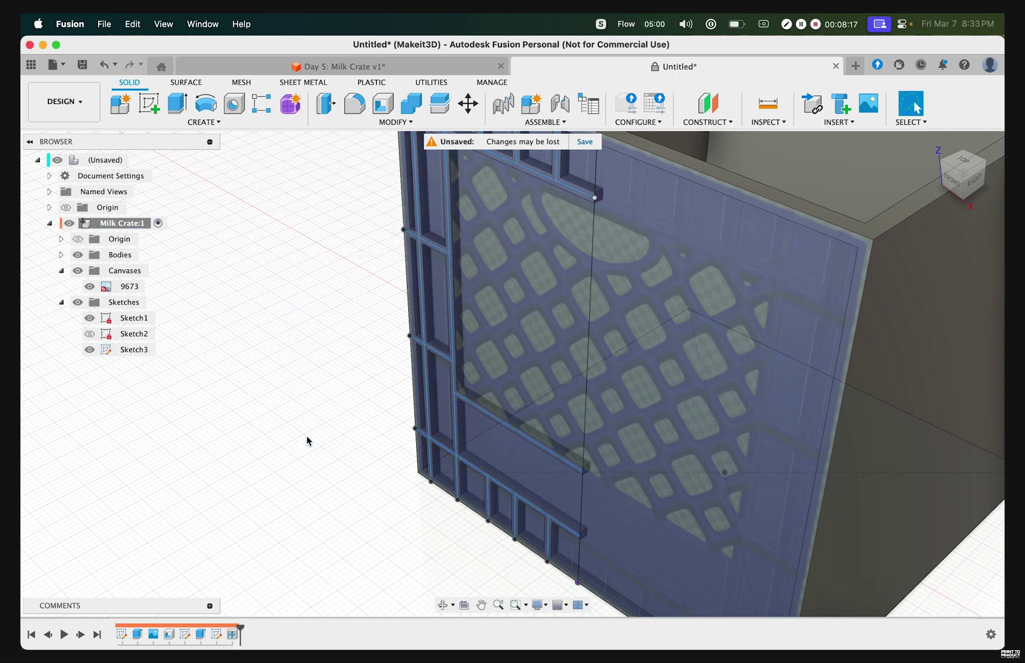
- Hide Sketch3 and canvas 9673 to expose the web ribs on the crate's front
{"action": "left_click", "coordinate": [89, 349]}
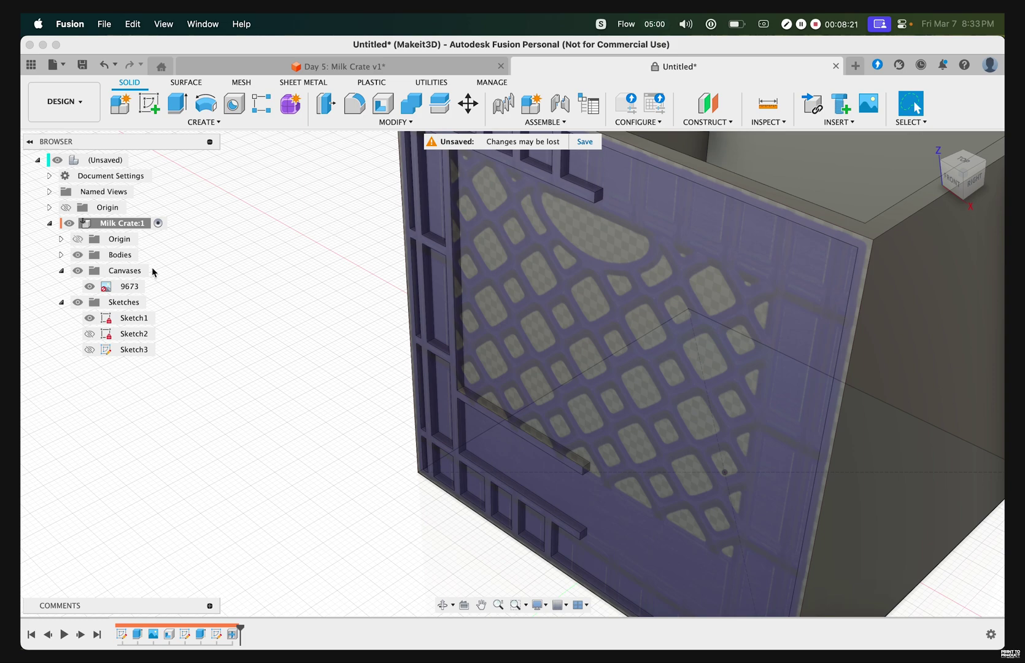
{"action": "left_click", "coordinate": [90, 286]}
{"action": "scroll", "coordinate": [331, 258], "scroll_direction": "down", "scroll_amount": 5}
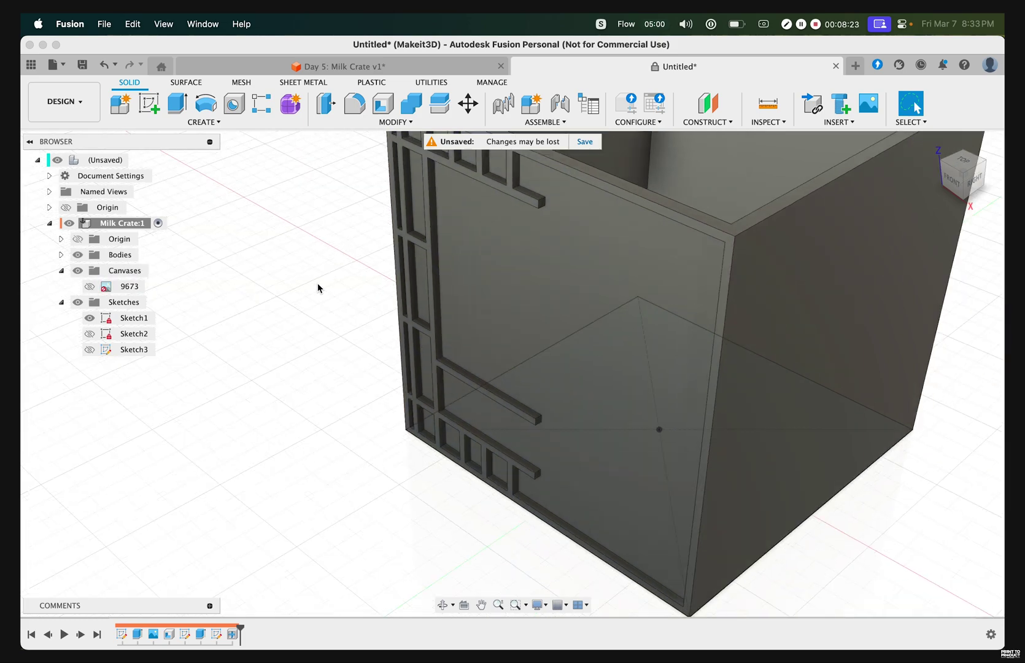
{"action": "middle_click_drag", "start_coordinate": [318, 286], "coordinate": [329, 320], "text": "shift"}
{"action": "key", "text": "Escape"}
{"action": "scroll", "coordinate": [331, 350], "scroll_direction": "down", "scroll_amount": 3}
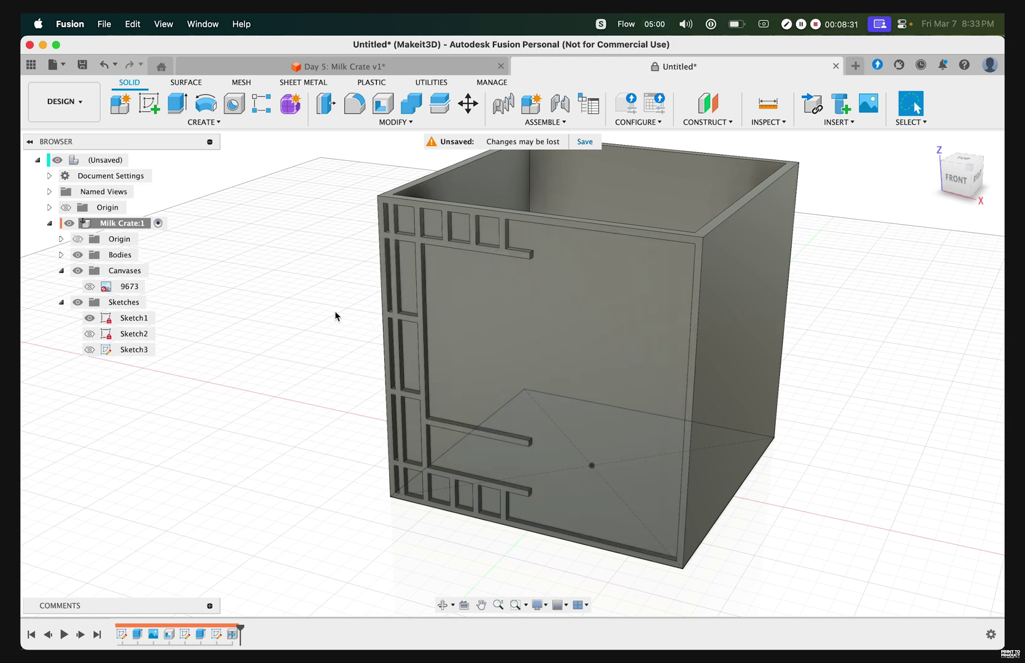
- Mirror the web feature across the vertical origin plane through the crate's middle onto the other half of the front face
{"action": "type", "text": "s"}
{"action": "type", "text": "mirror"}
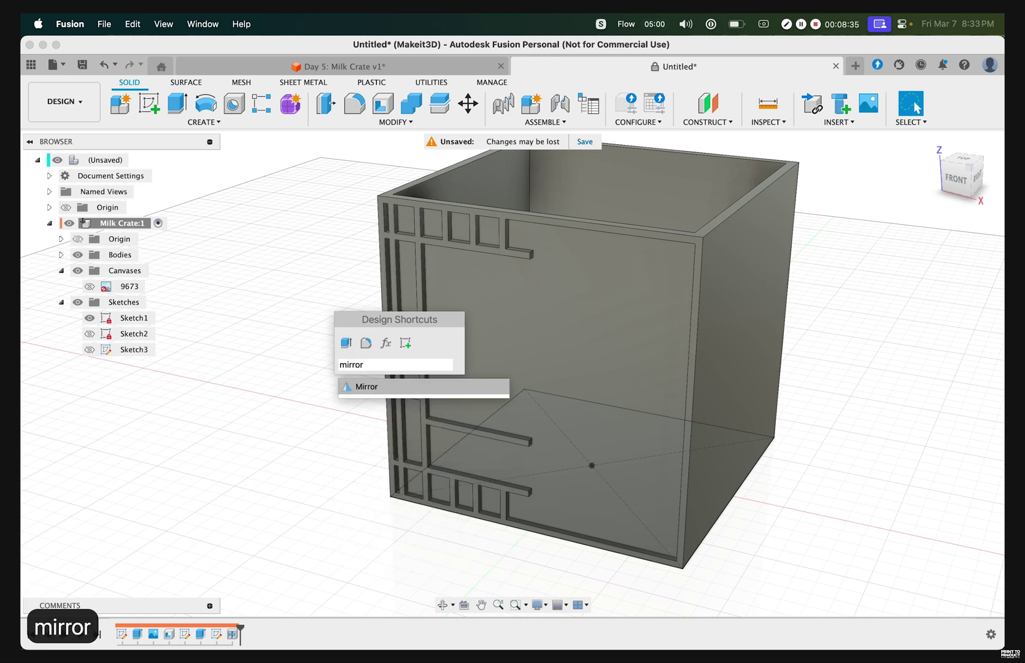
{"action": "key", "text": "Return"}
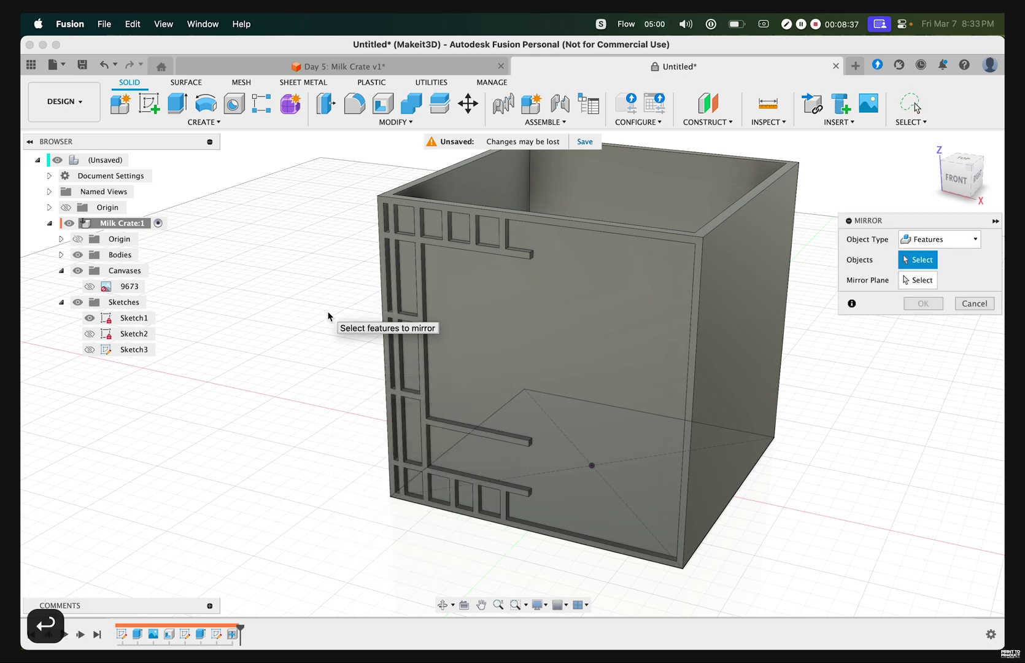
{"action": "left_click", "coordinate": [236, 635]}
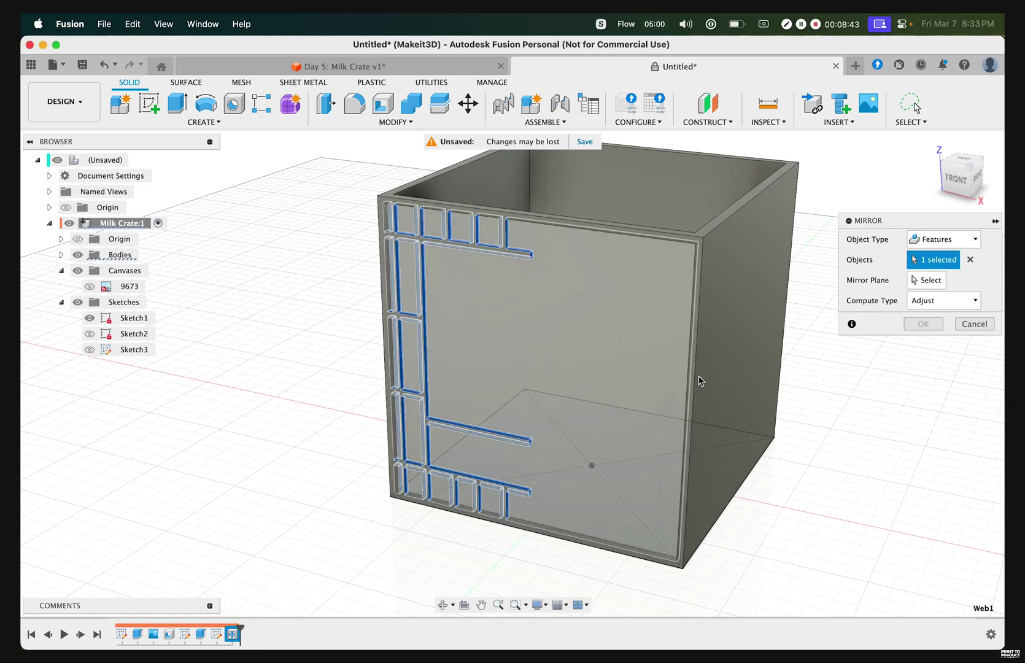
{"action": "left_click", "coordinate": [920, 282]}
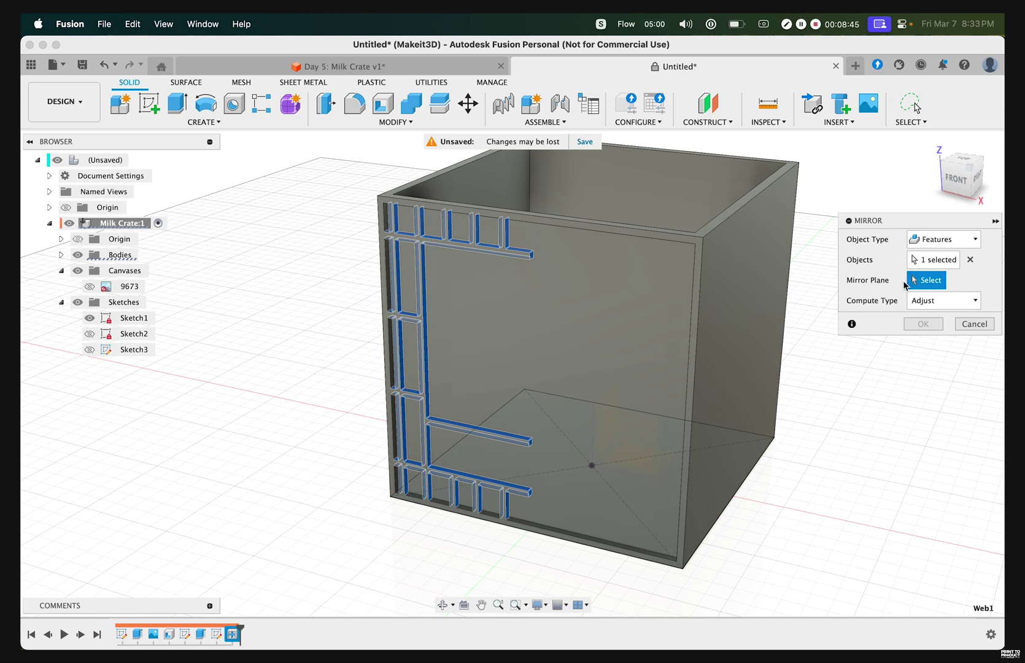
{"action": "middle_click_drag", "start_coordinate": [876, 192], "coordinate": [848, 246], "text": "shift"}
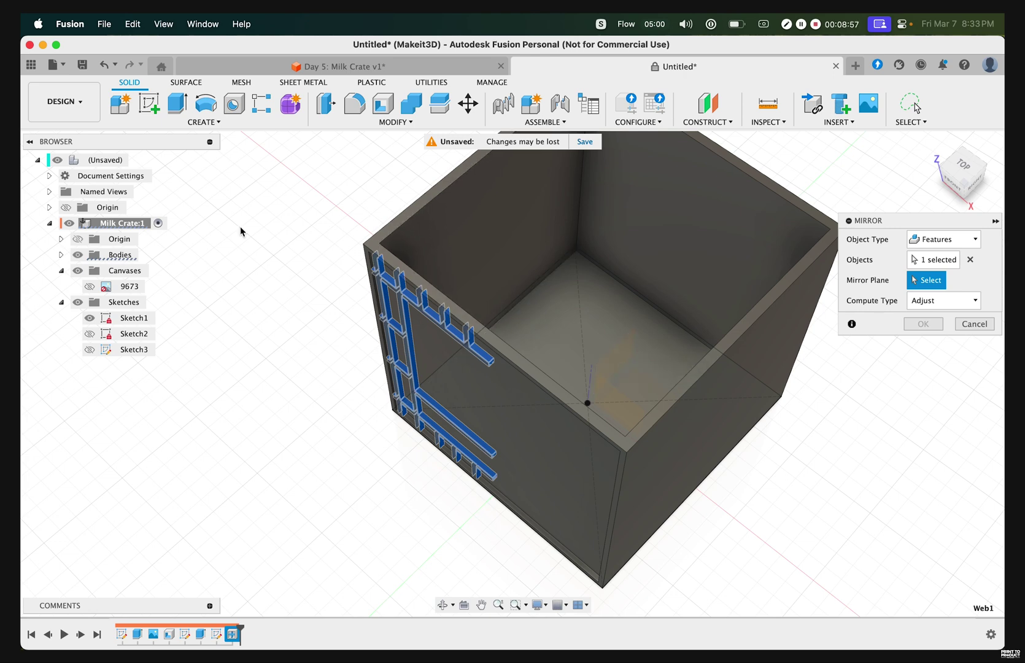
{"action": "left_click", "coordinate": [65, 208]}
{"action": "left_click", "coordinate": [602, 362]}
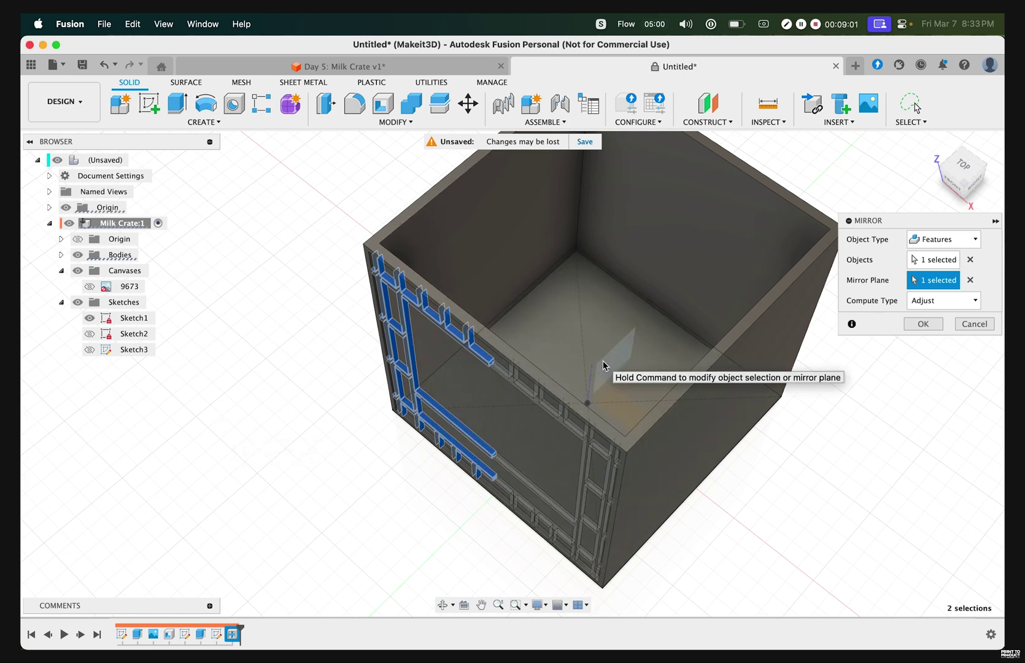
{"action": "left_click", "coordinate": [914, 325]}
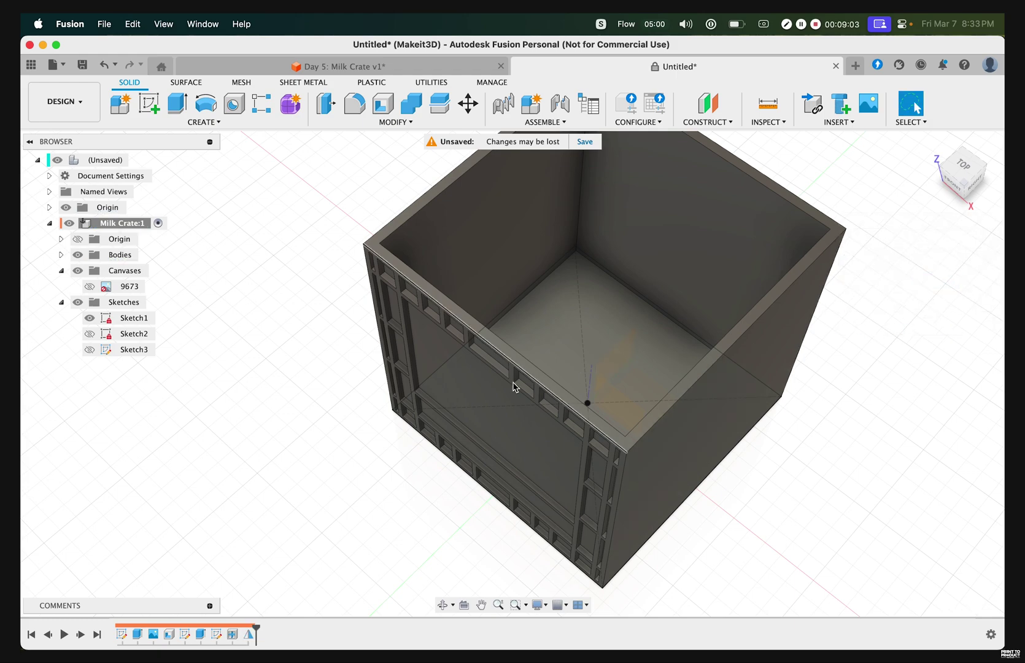
{"action": "middle_click_drag", "start_coordinate": [337, 405], "coordinate": [342, 340], "text": "shift"}
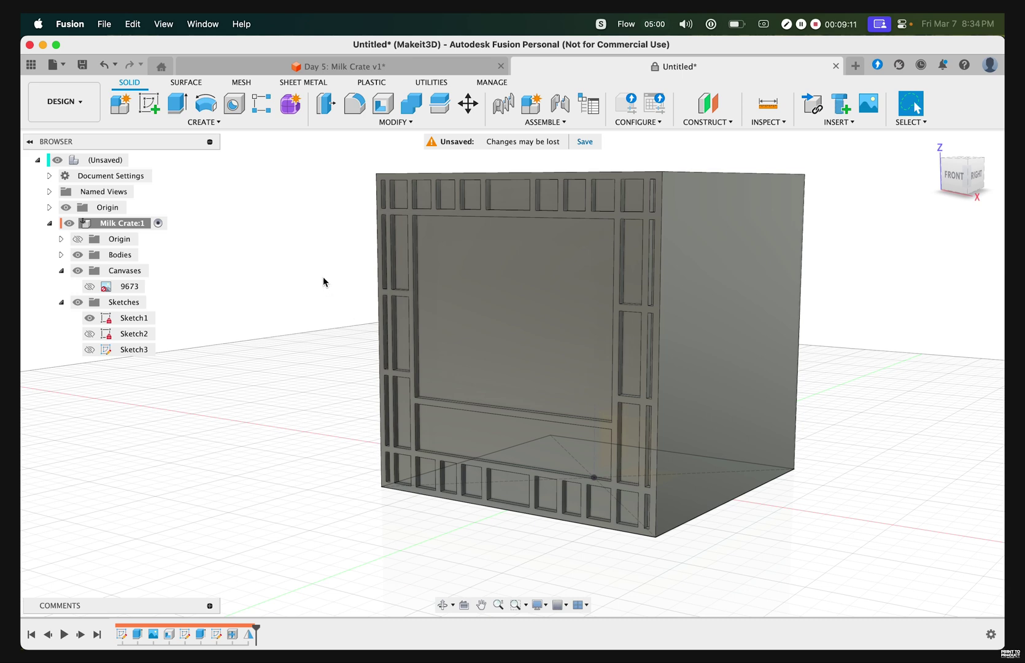
- Extrude-cut the large central panel of the crate's front face by -15 mm, using canvas 9673 as reference and hiding it again
{"action": "left_click", "coordinate": [467, 269]}
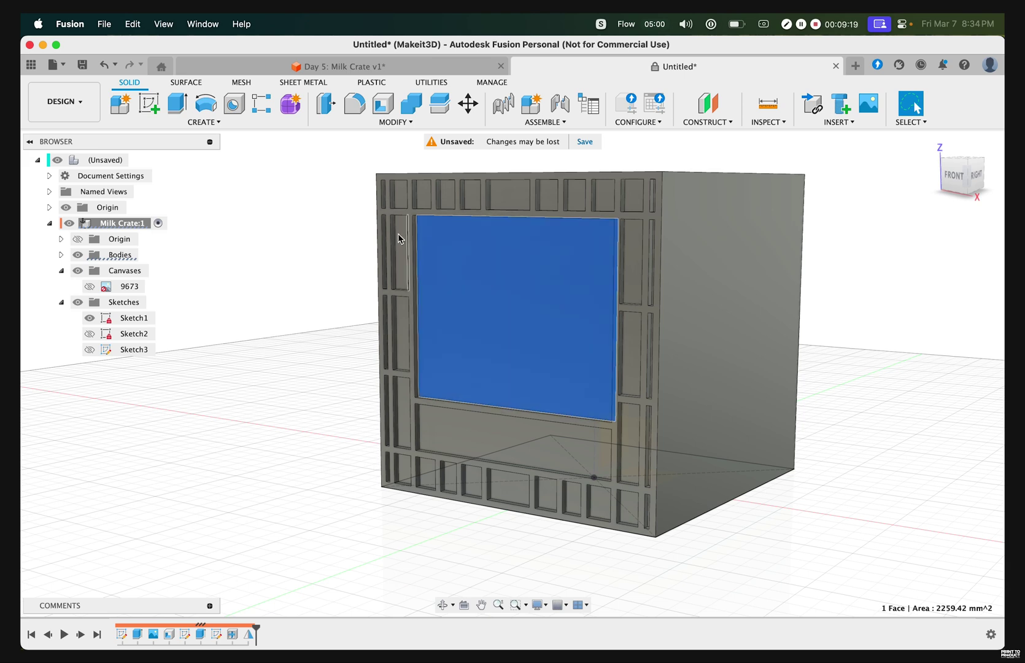
{"action": "left_click", "coordinate": [273, 265]}
{"action": "left_click", "coordinate": [90, 286]}
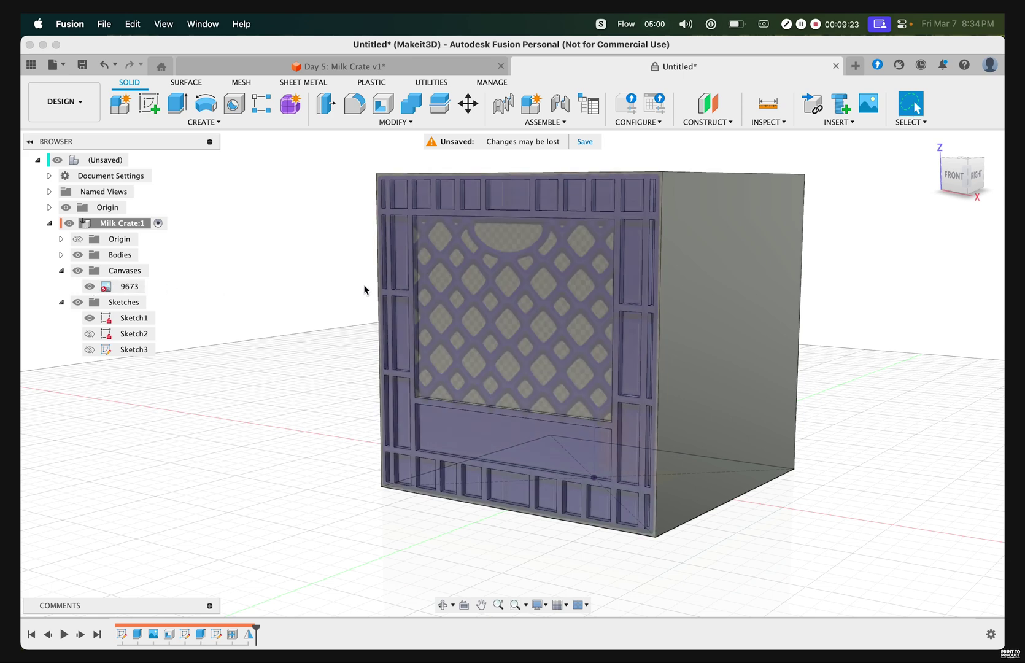
{"action": "left_click", "coordinate": [469, 288]}
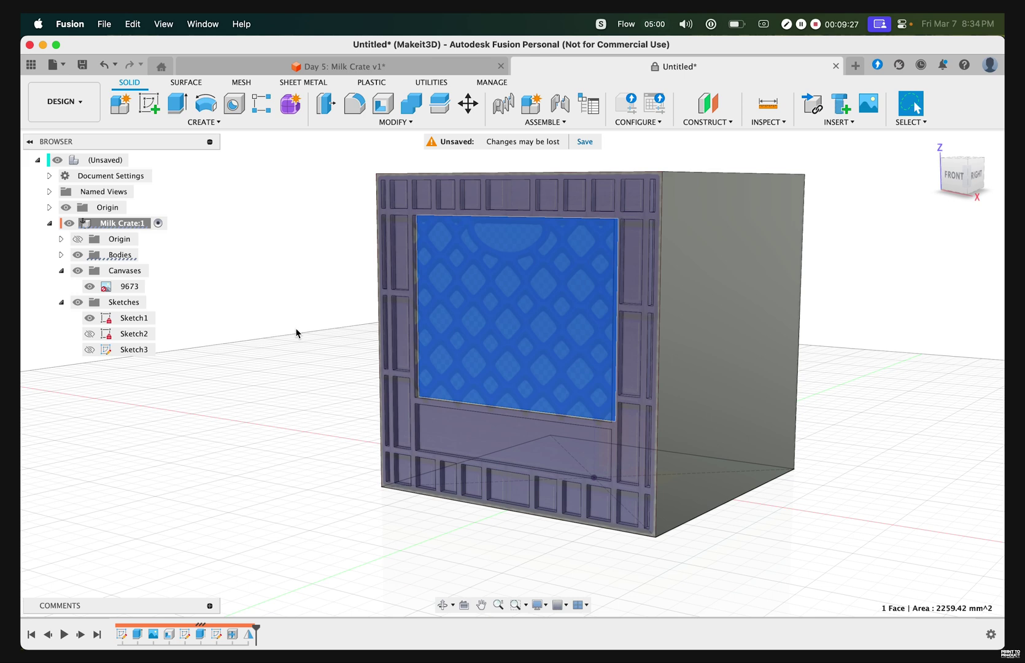
{"action": "key", "text": "e"}
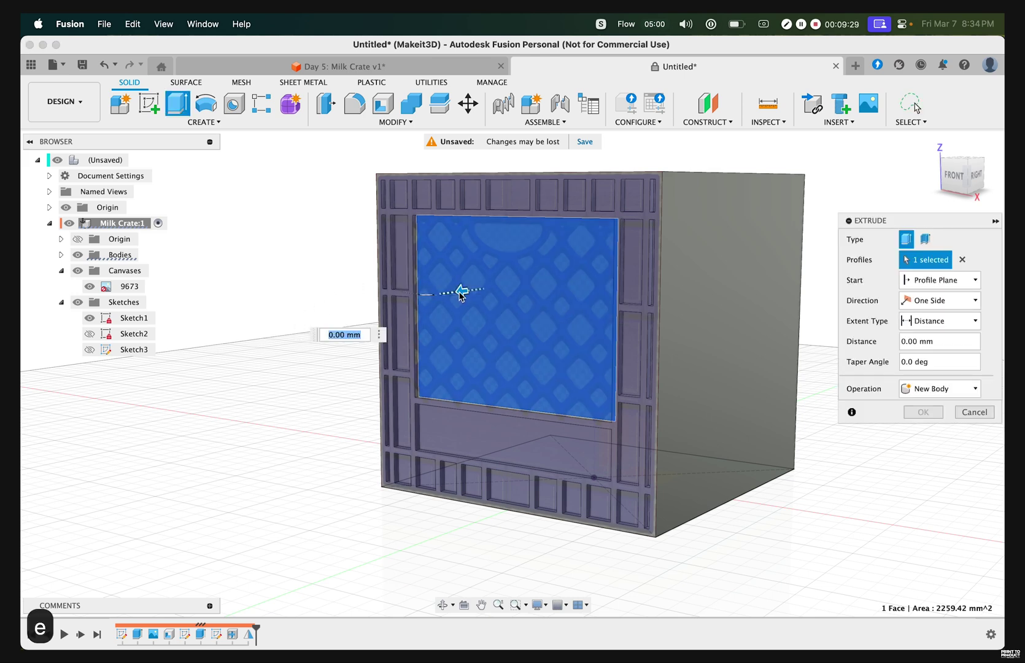
{"action": "left_click_drag", "start_coordinate": [460, 291], "coordinate": [502, 284]}
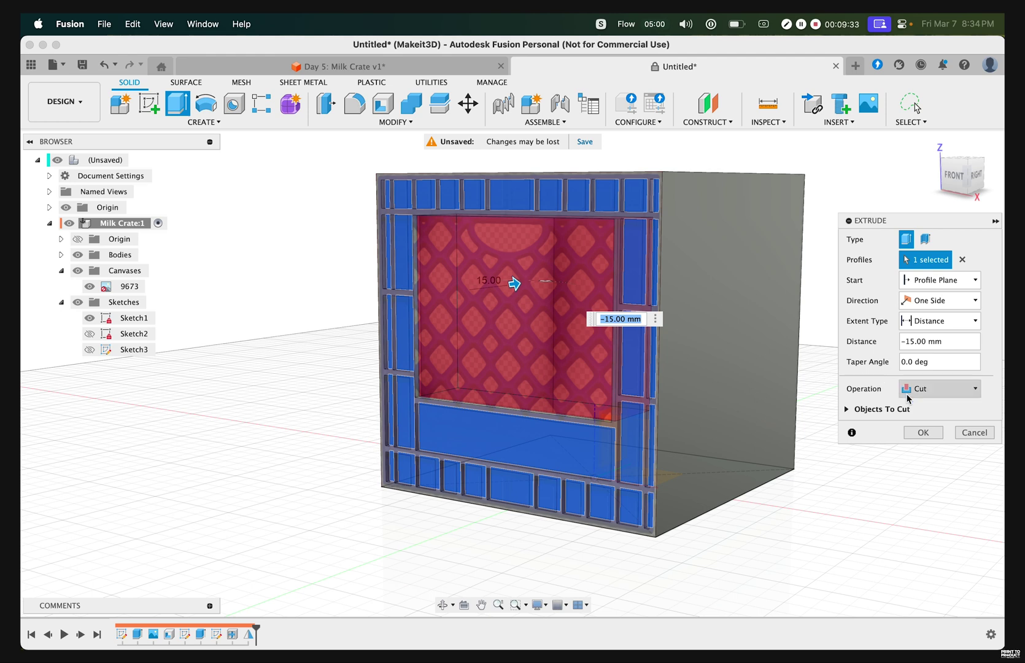
{"action": "left_click", "coordinate": [922, 432]}
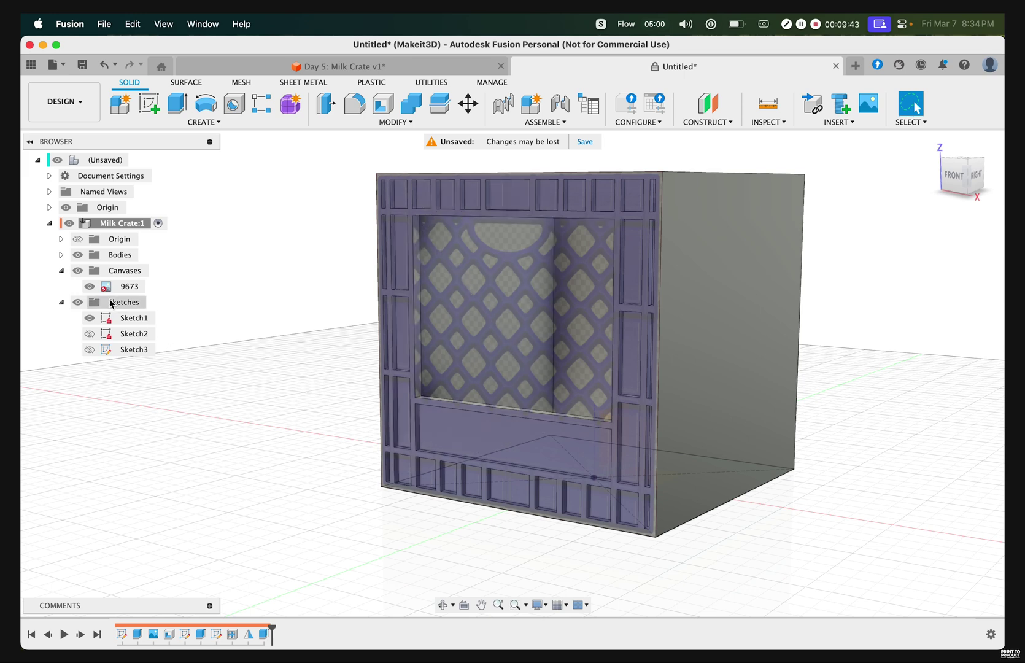
{"action": "left_click", "coordinate": [90, 286]}
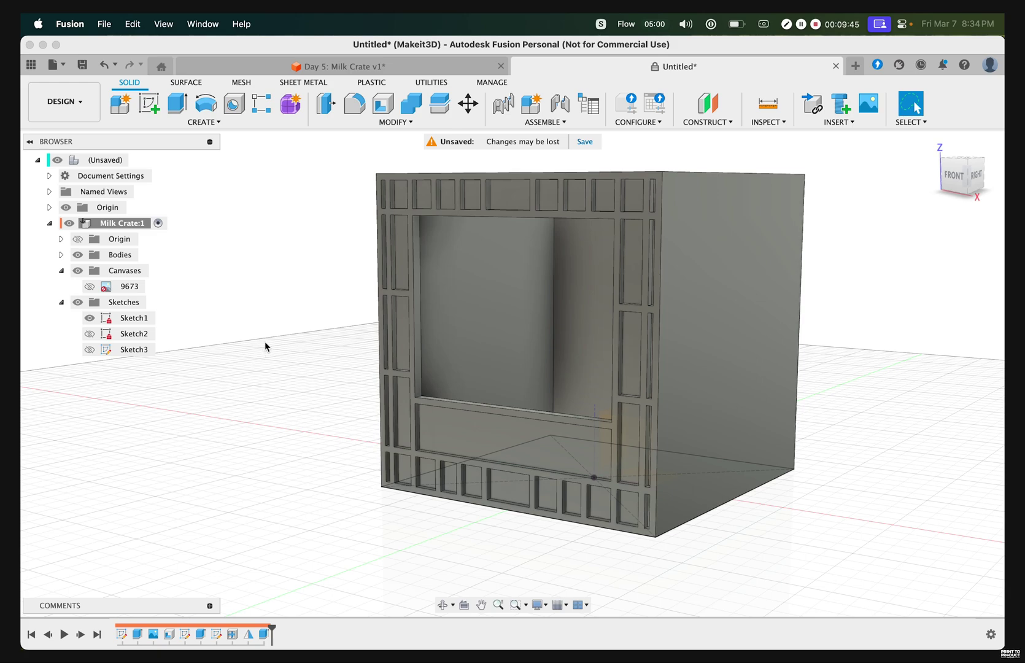
- Start a sketch on the crate's front around the opening and offset the opening's rectangular outline by -1.5 mm, outward
{"action": "scroll", "coordinate": [309, 276], "scroll_direction": "up", "scroll_amount": 5}
{"action": "mouse_move", "coordinate": [314, 274]}
{"action": "middle_mouse_down"}
{"action": "mouse_move", "coordinate": [357, 270]}
{"action": "mouse_move", "coordinate": [267, 270]}
{"action": "middle_mouse_up"}
{"action": "left_click", "coordinate": [157, 111]}
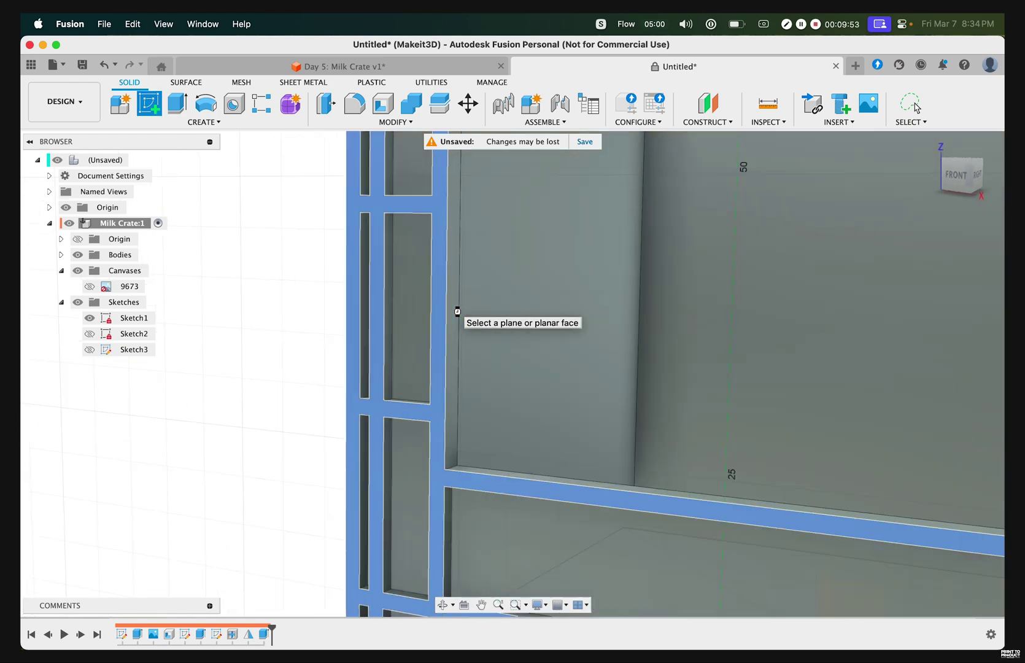
{"action": "left_click", "coordinate": [453, 305]}
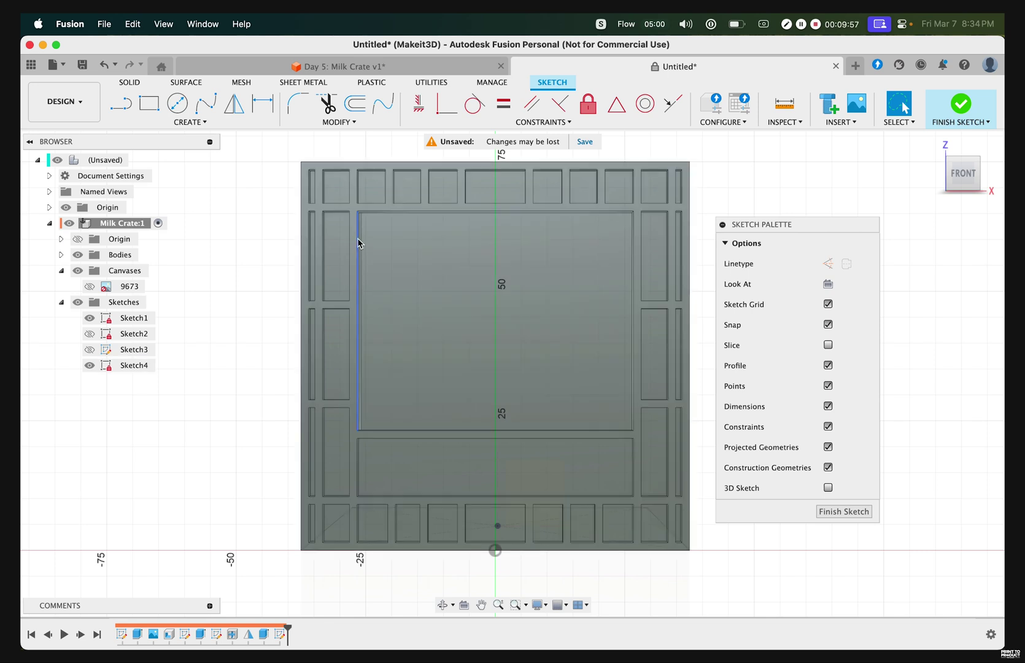
{"action": "left_click", "coordinate": [358, 236]}
{"action": "key", "text": "o"}
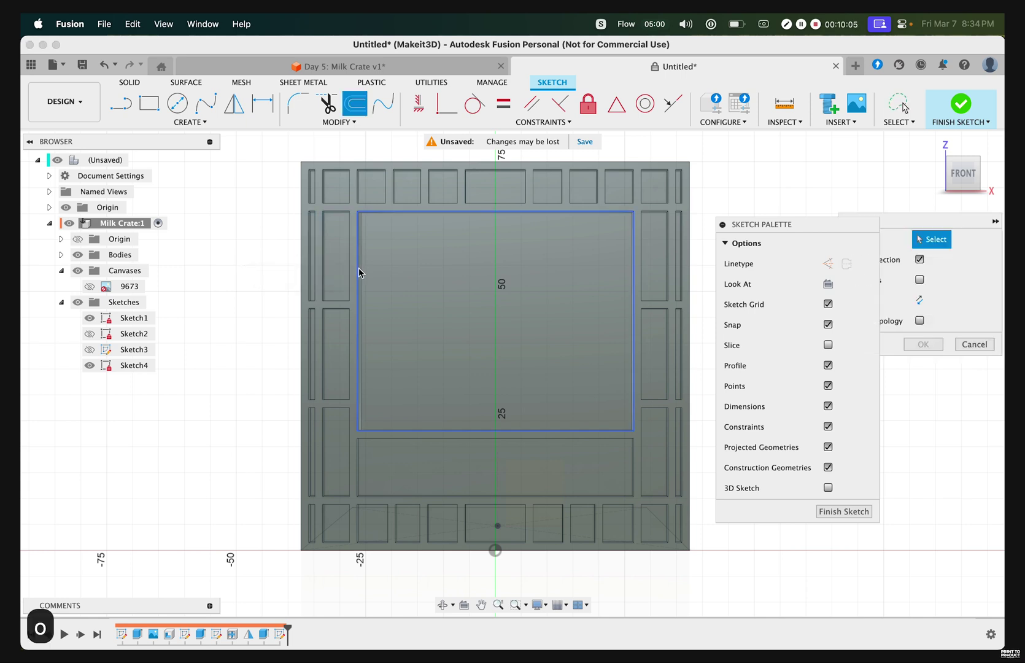
{"action": "left_click", "coordinate": [359, 273]}
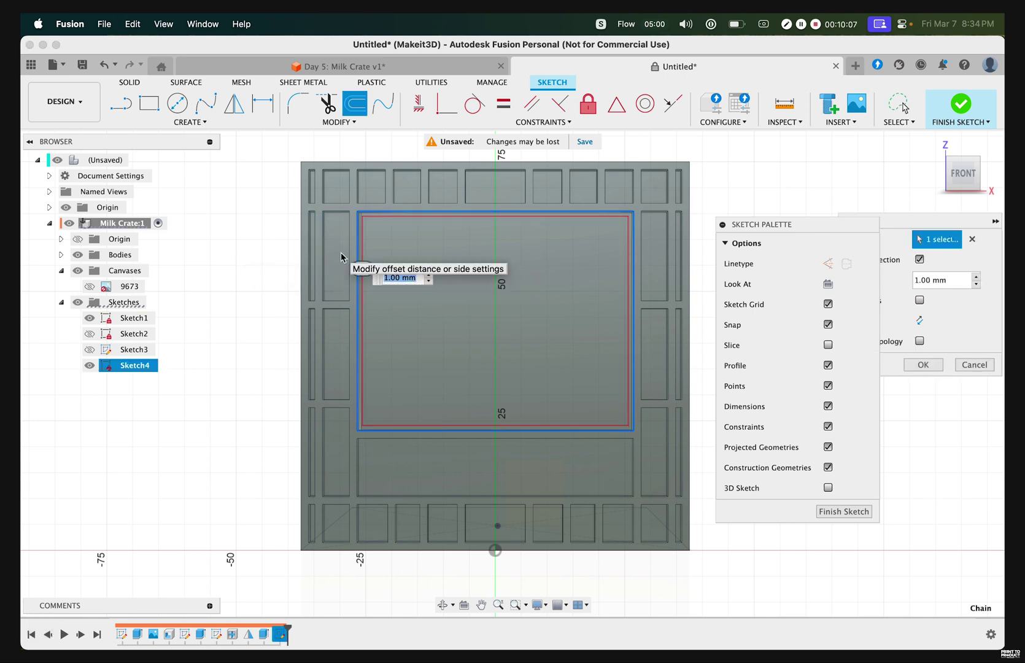
{"action": "type", "text": "-1"}
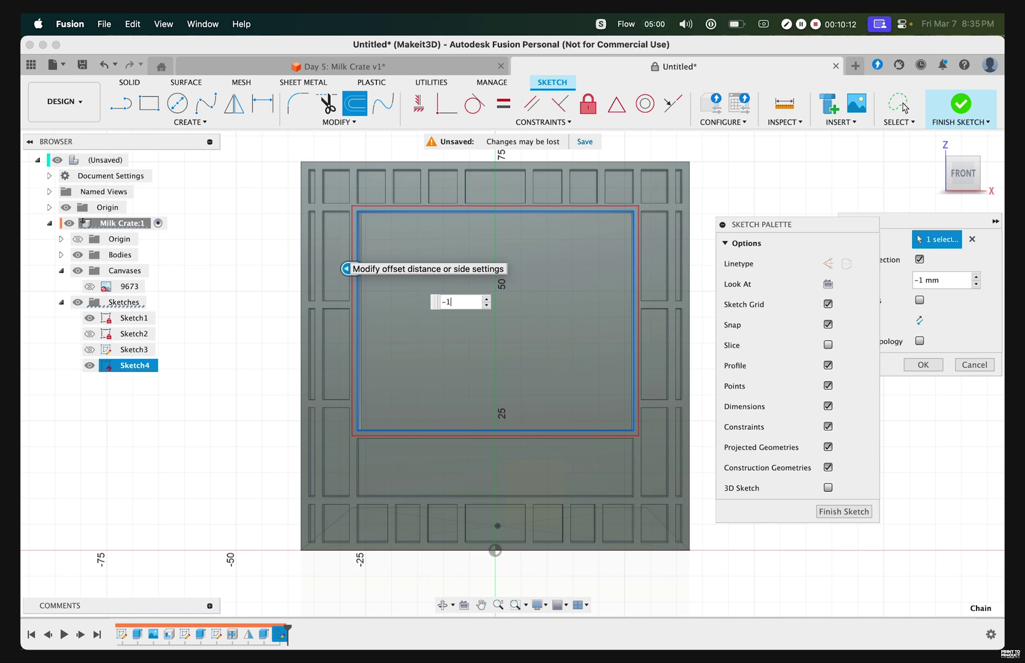
{"action": "type", "text": ".5"}
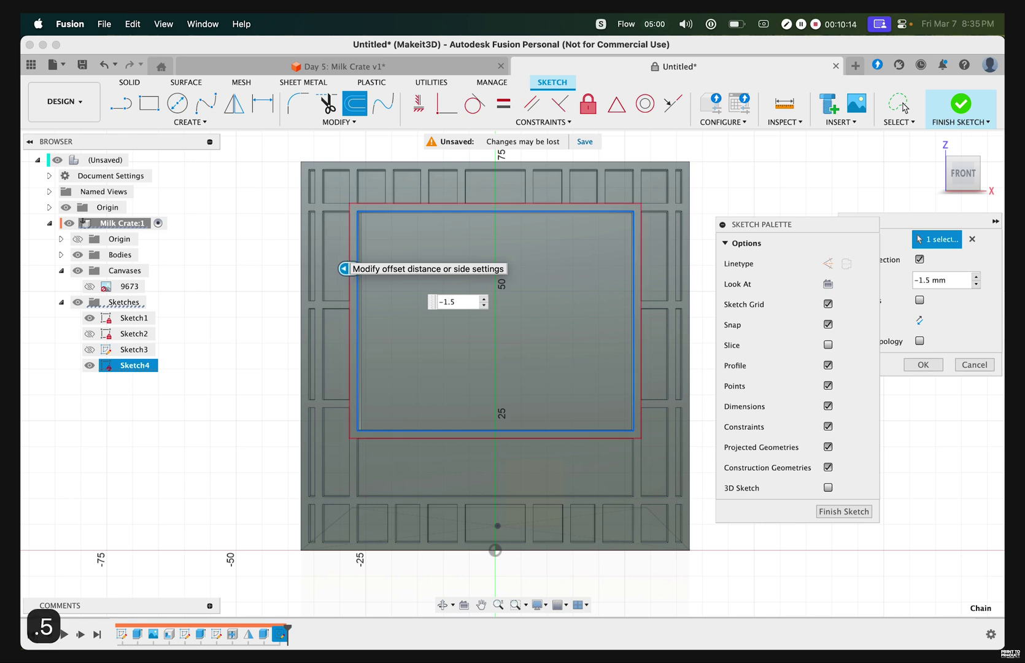
{"action": "key", "text": "Return"}
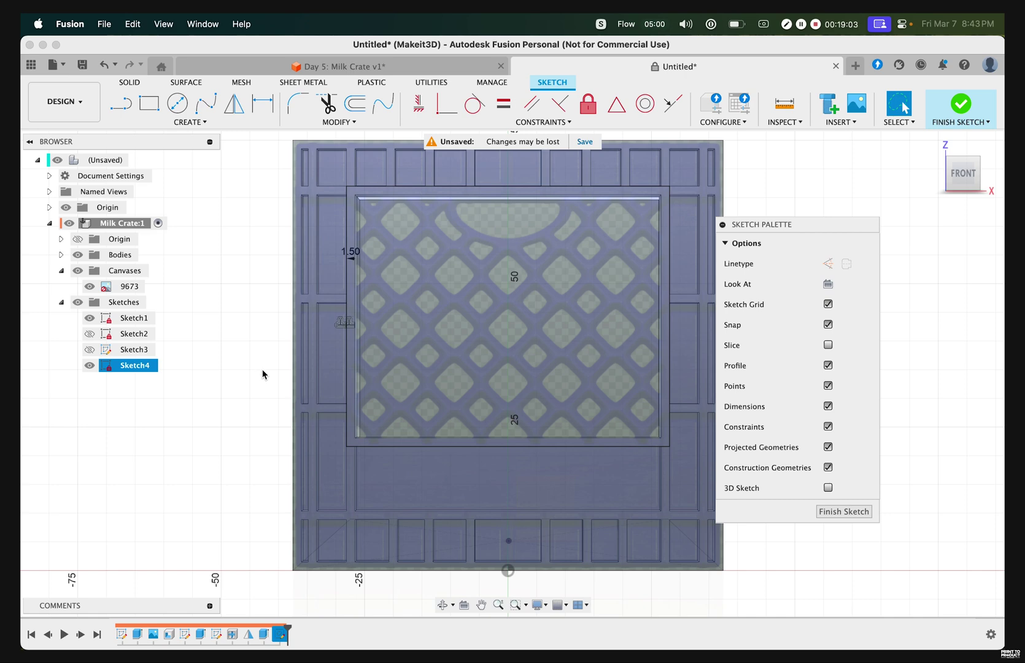
- Draw a vertical centre line between the bottom and top edges of the offset rectangle and convert it to construction
{"action": "key", "text": "l"}
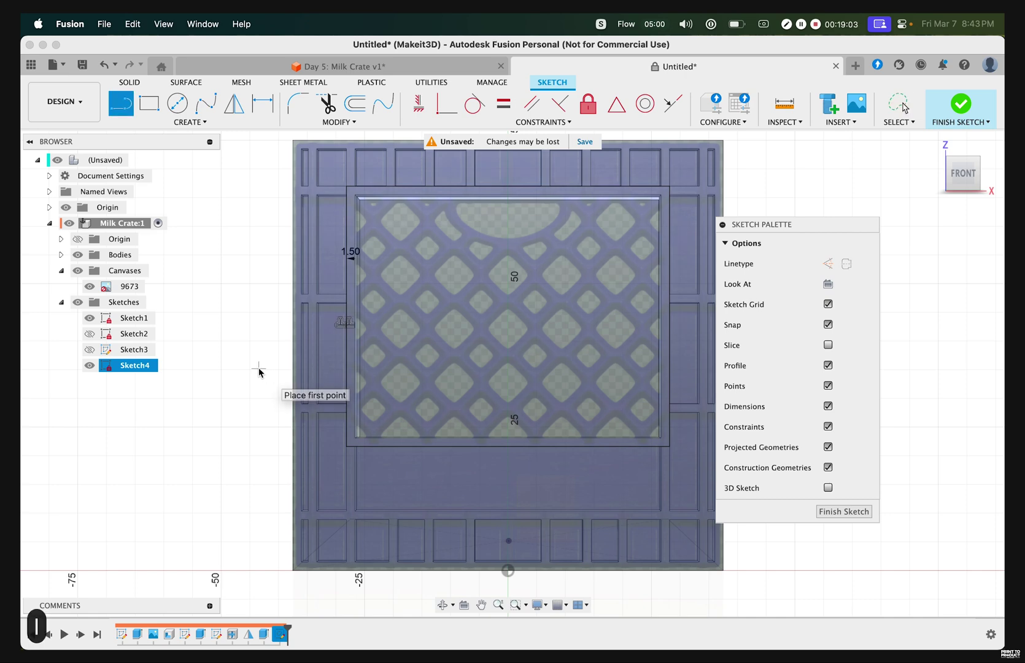
{"action": "left_click", "coordinate": [507, 446]}
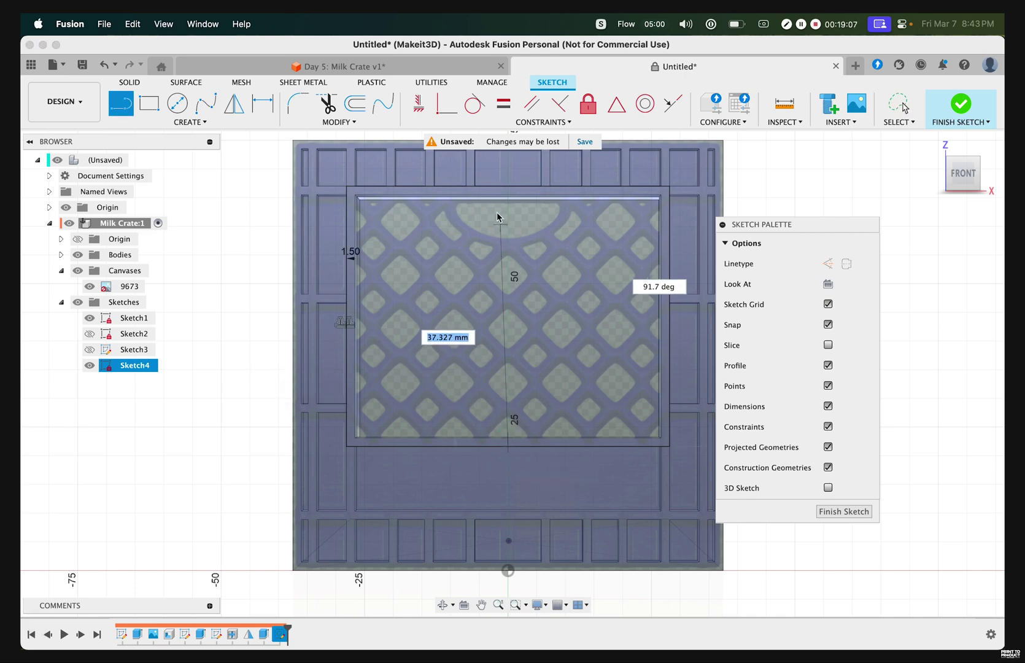
{"action": "left_click", "coordinate": [507, 195]}
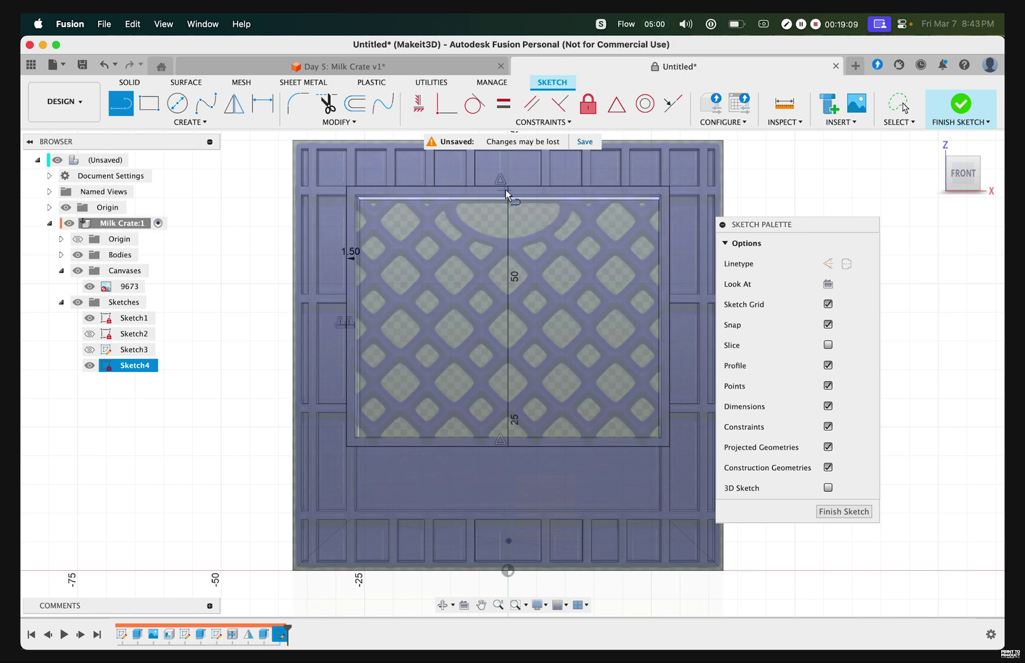
{"action": "key", "text": "Escape"}
{"action": "left_click", "coordinate": [508, 238]}
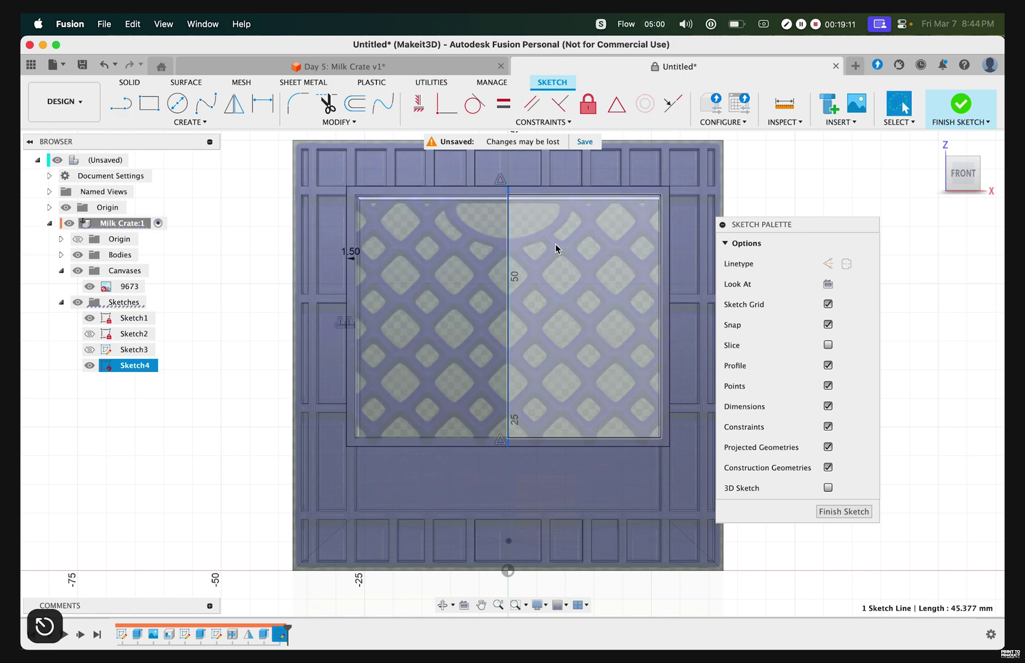
{"action": "left_click", "coordinate": [827, 263]}
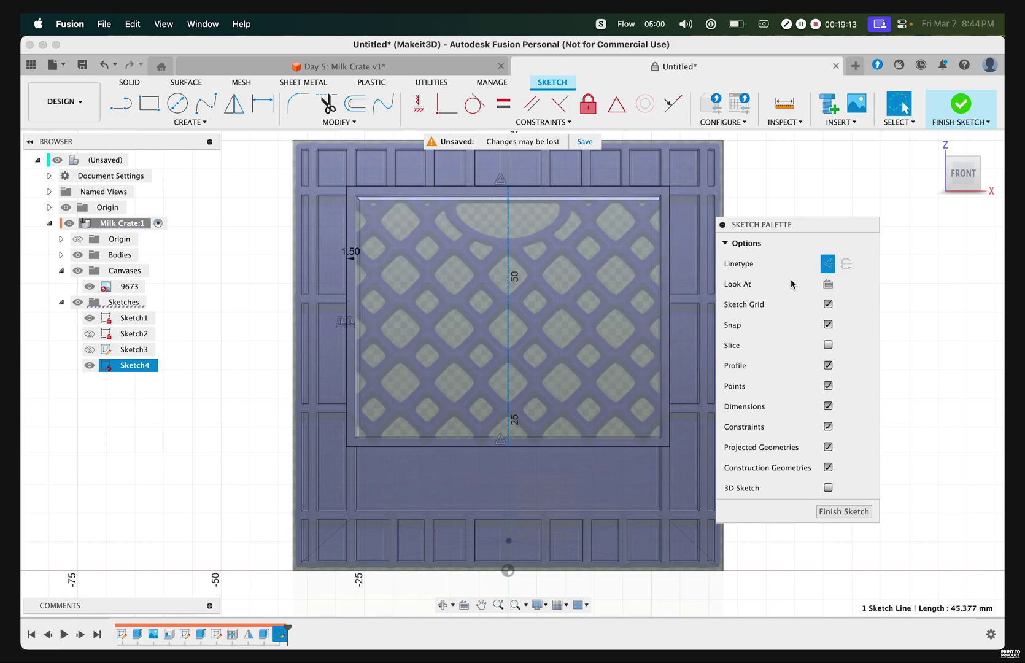
{"action": "left_click", "coordinate": [258, 297]}
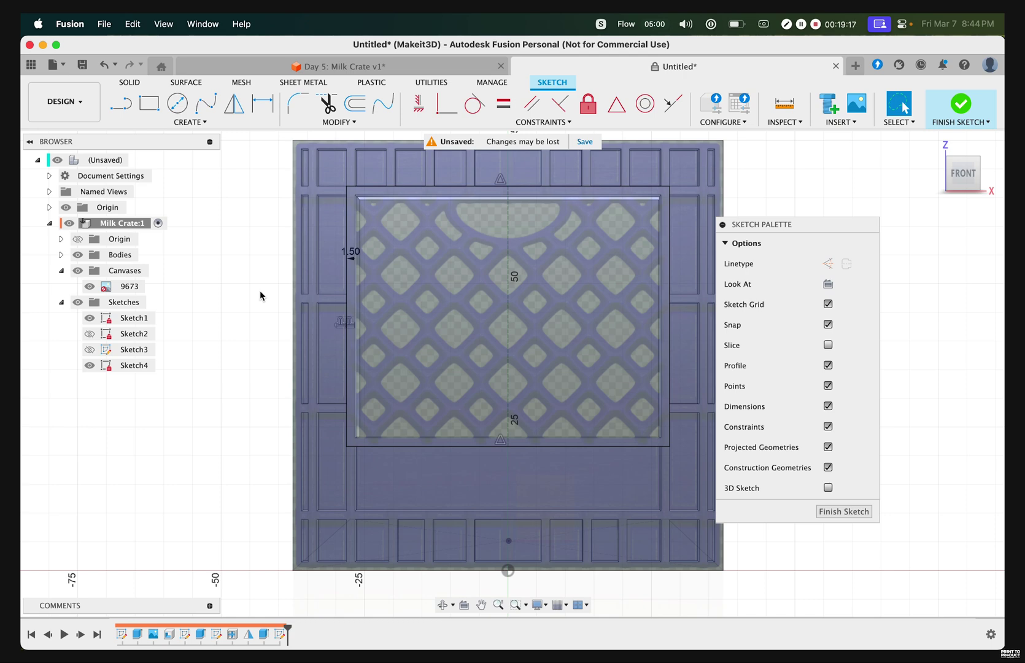
- Trace the three upper-left lattice diagonals as lines from the offset rectangle's left edge to its top edge, the third ending at the centre line
{"action": "key", "text": "l"}
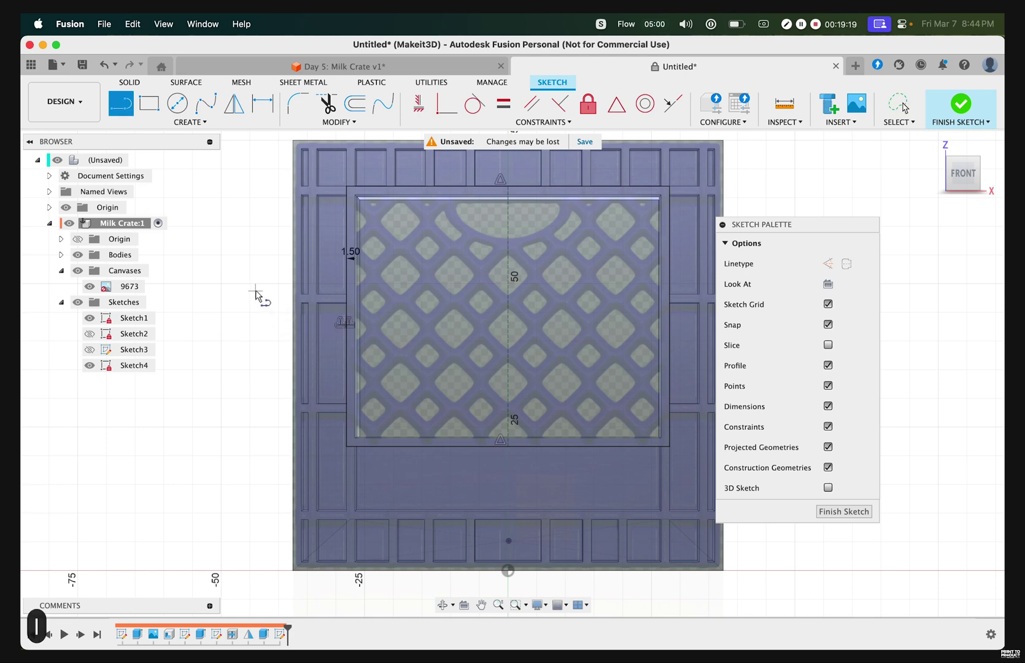
{"action": "left_click", "coordinate": [348, 245]}
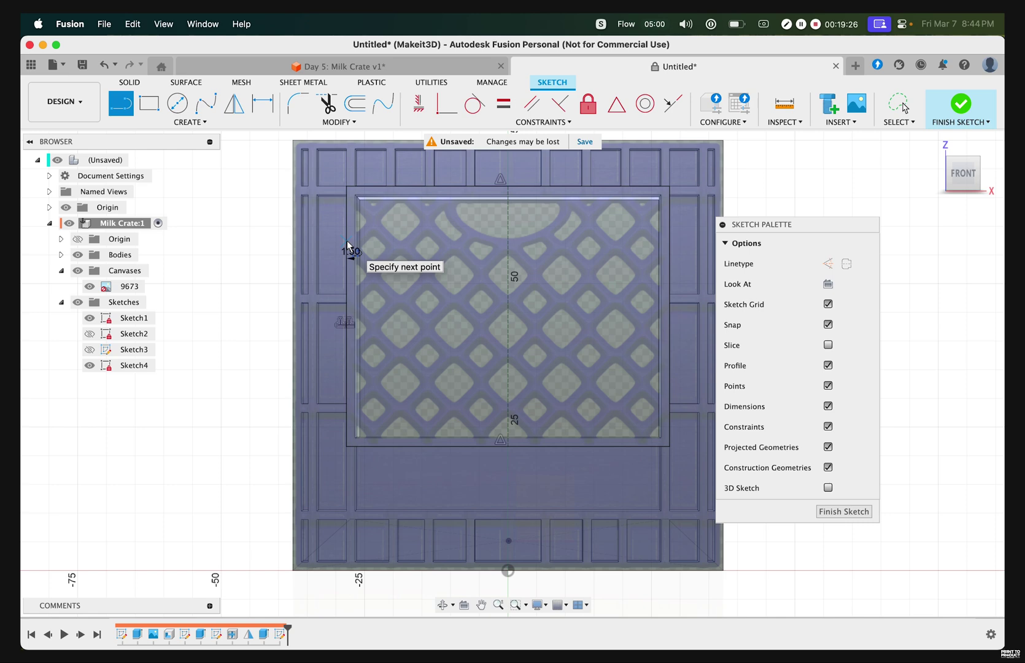
{"action": "left_click", "coordinate": [399, 187]}
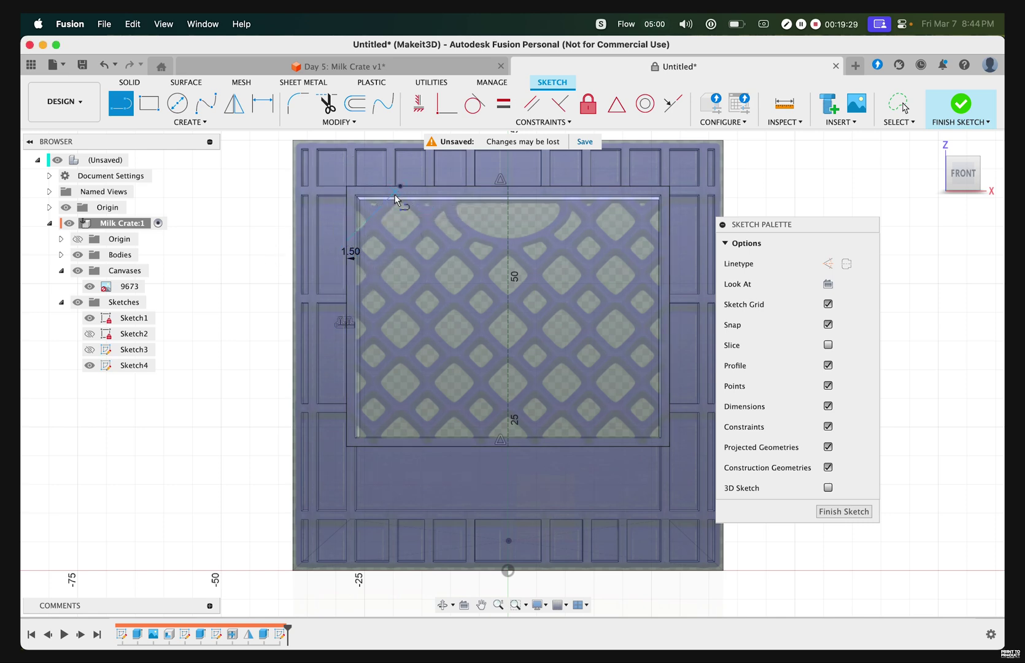
{"action": "left_click", "coordinate": [347, 298]}
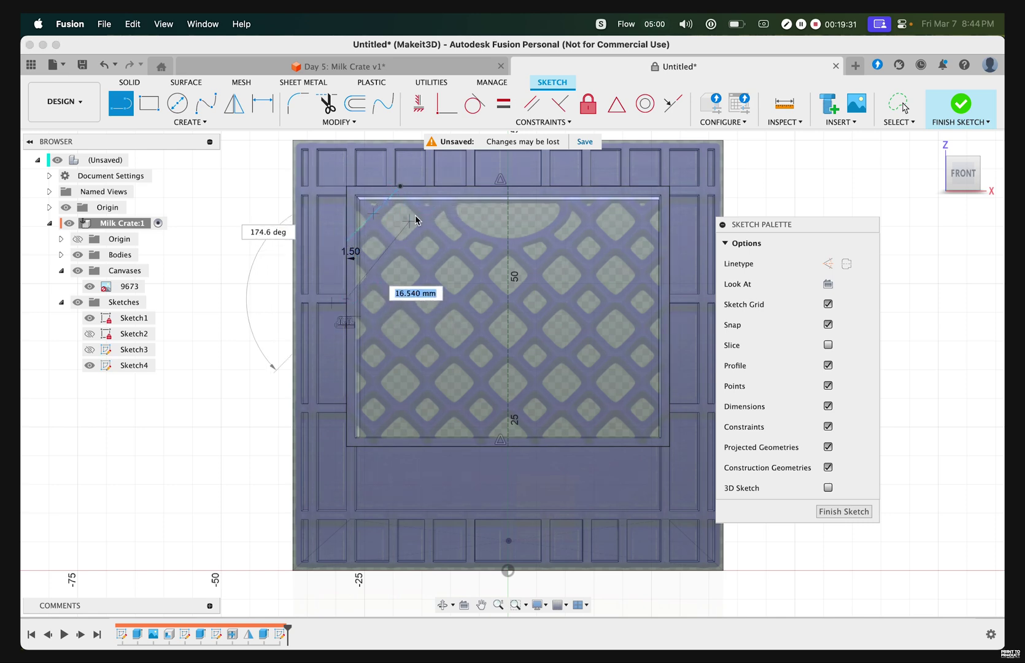
{"action": "left_click", "coordinate": [463, 188]}
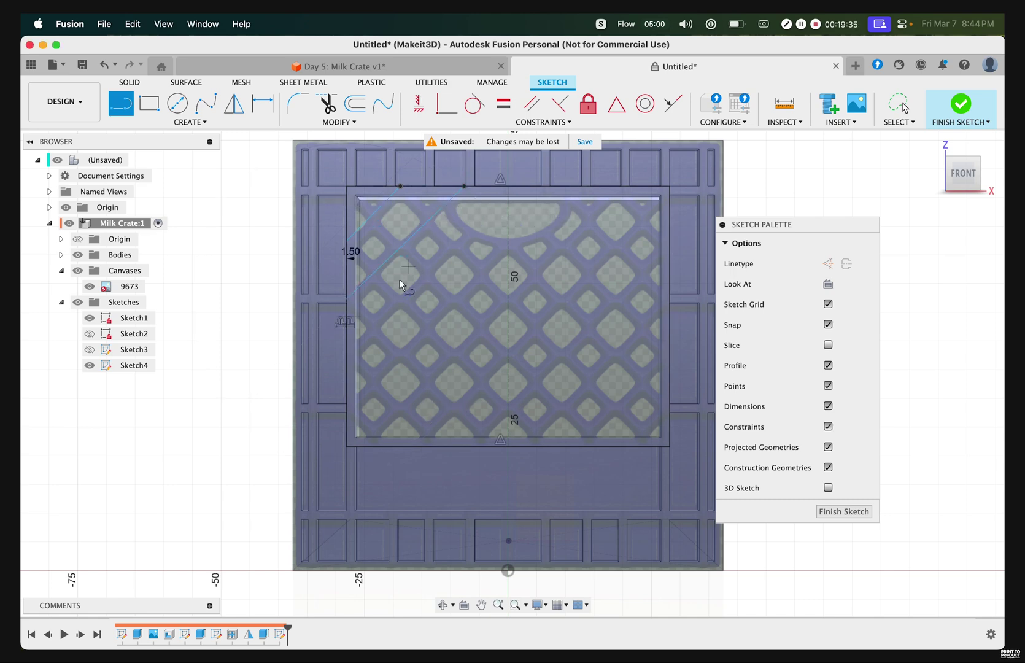
{"action": "left_click", "coordinate": [348, 353]}
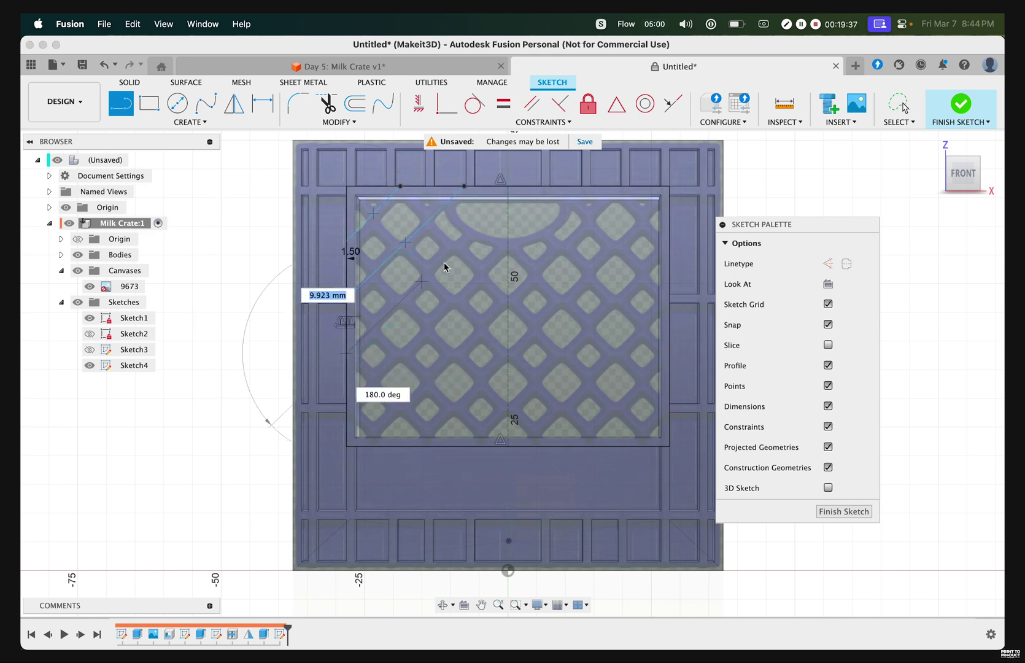
{"action": "left_click", "coordinate": [507, 189]}
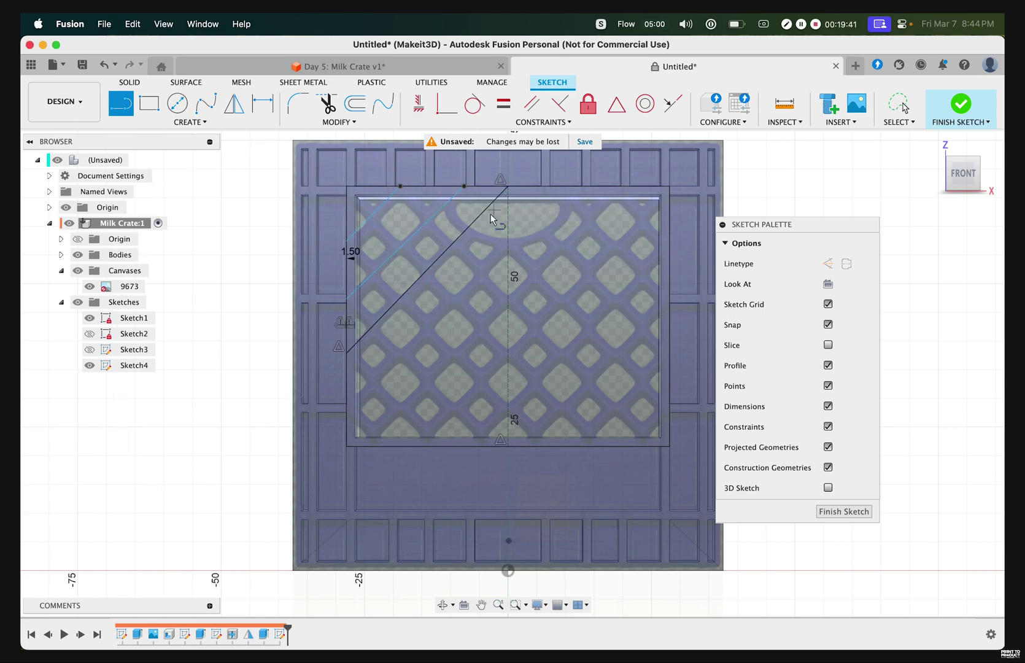
- Trace the four remaining lattice diagonals from the rectangle's left and bottom edges up to the vertical centre line
{"action": "left_click", "coordinate": [346, 406]}
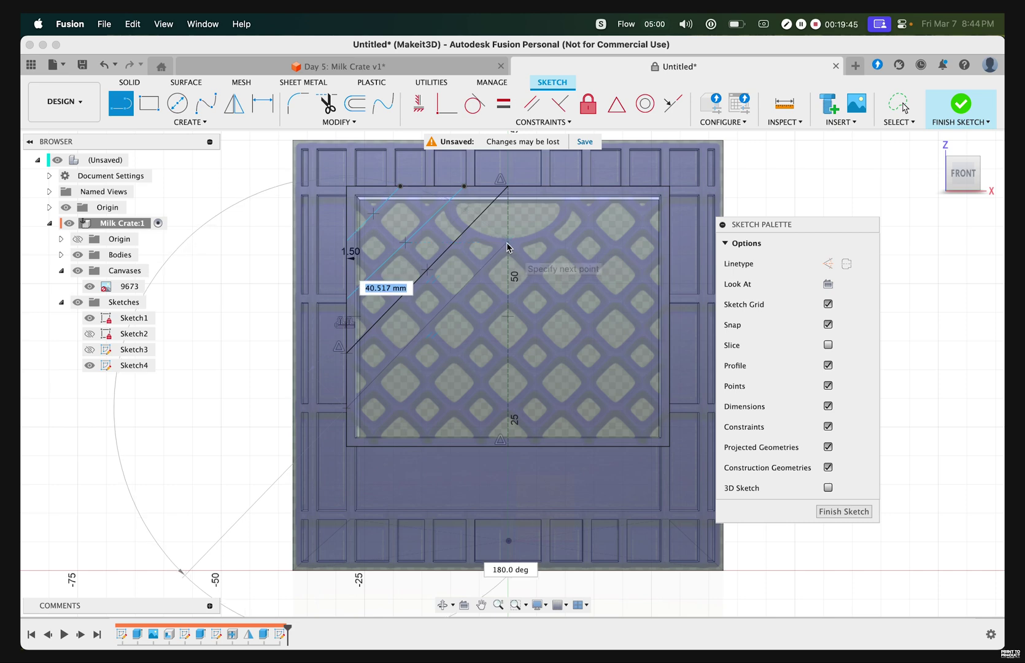
{"action": "left_click", "coordinate": [507, 247]}
{"action": "left_click", "coordinate": [362, 445]}
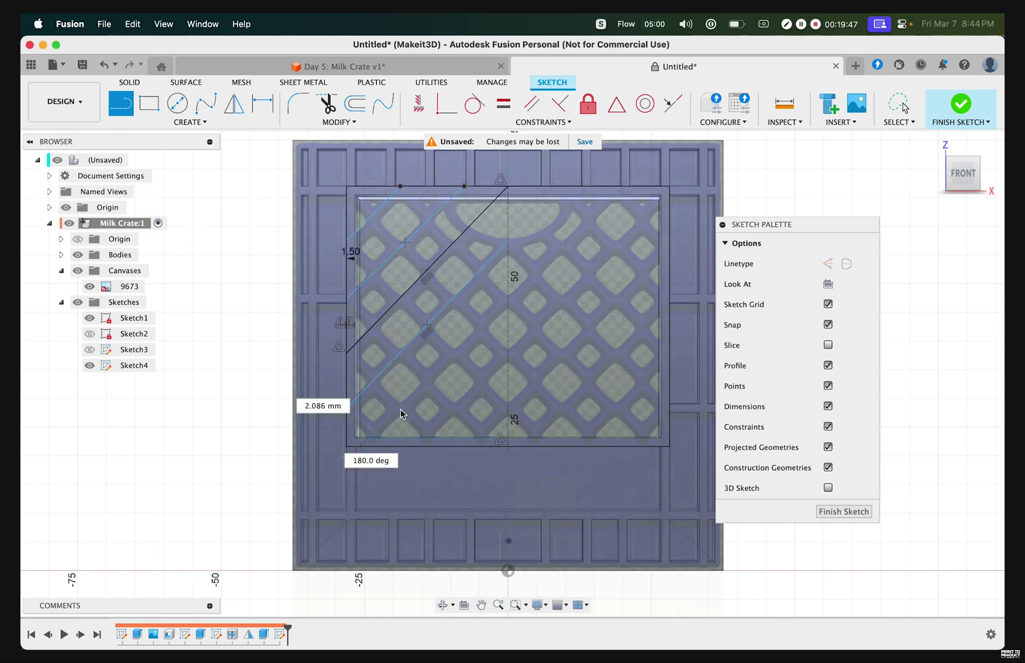
{"action": "left_click", "coordinate": [507, 301]}
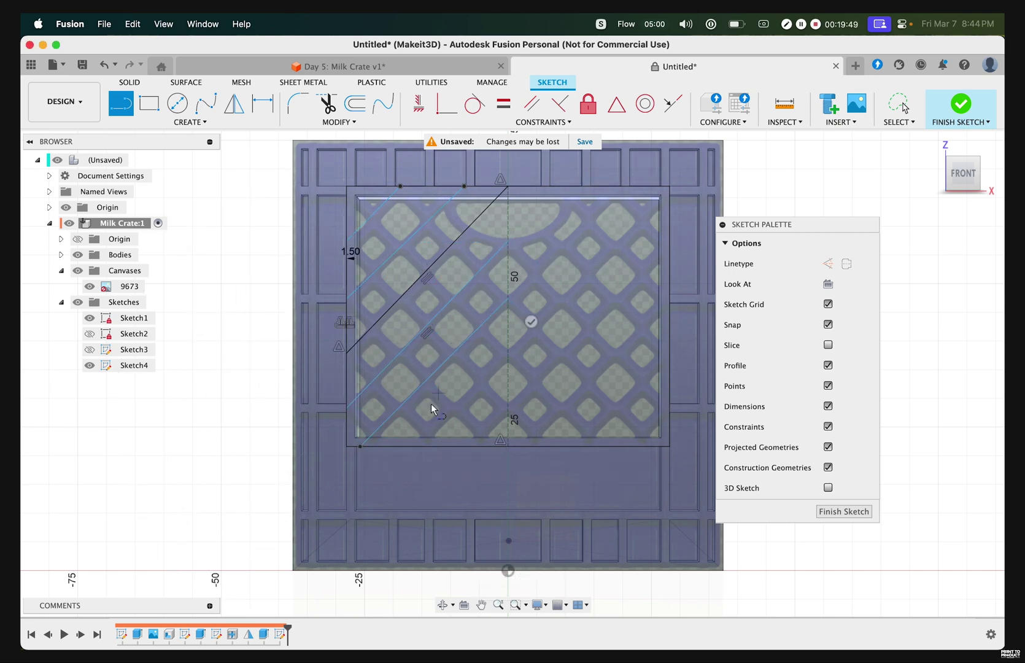
{"action": "left_click", "coordinate": [416, 446]}
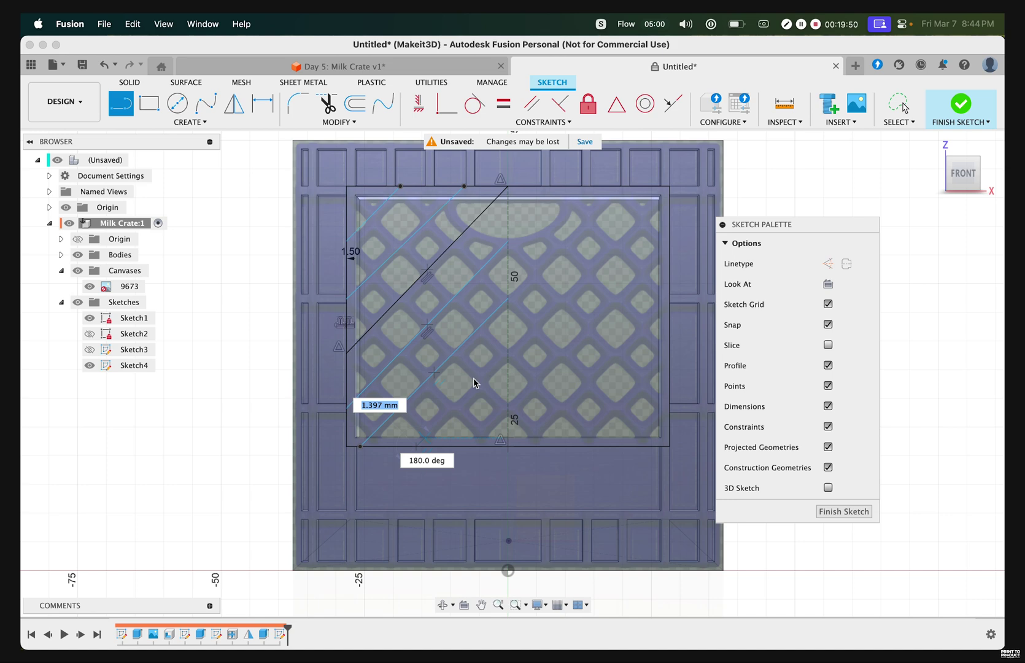
{"action": "left_click", "coordinate": [507, 356]}
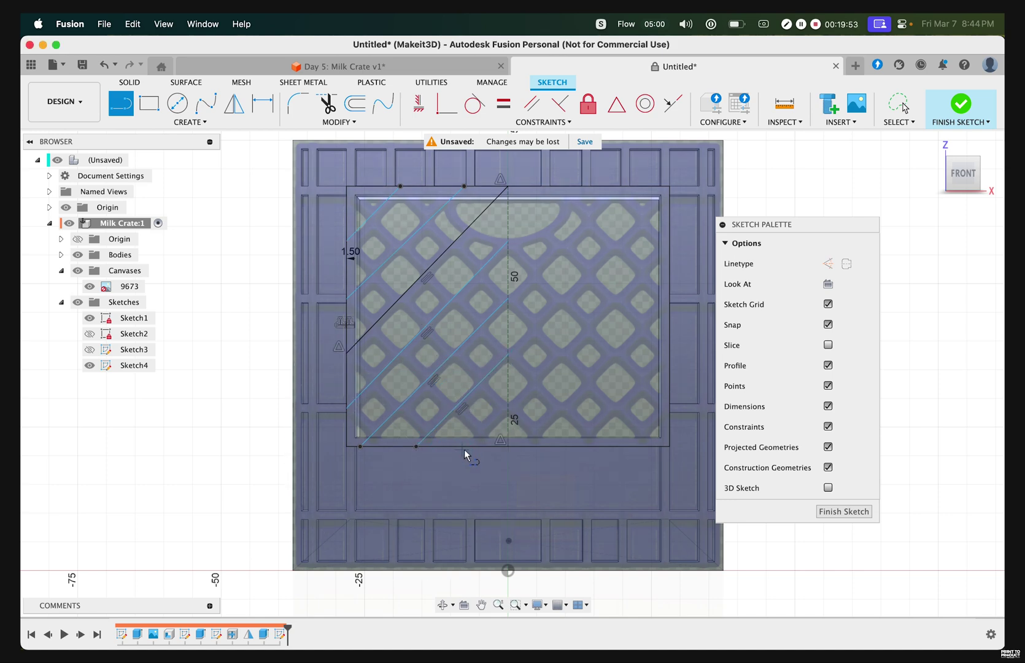
{"action": "left_click", "coordinate": [464, 446]}
{"action": "left_click", "coordinate": [492, 420]}
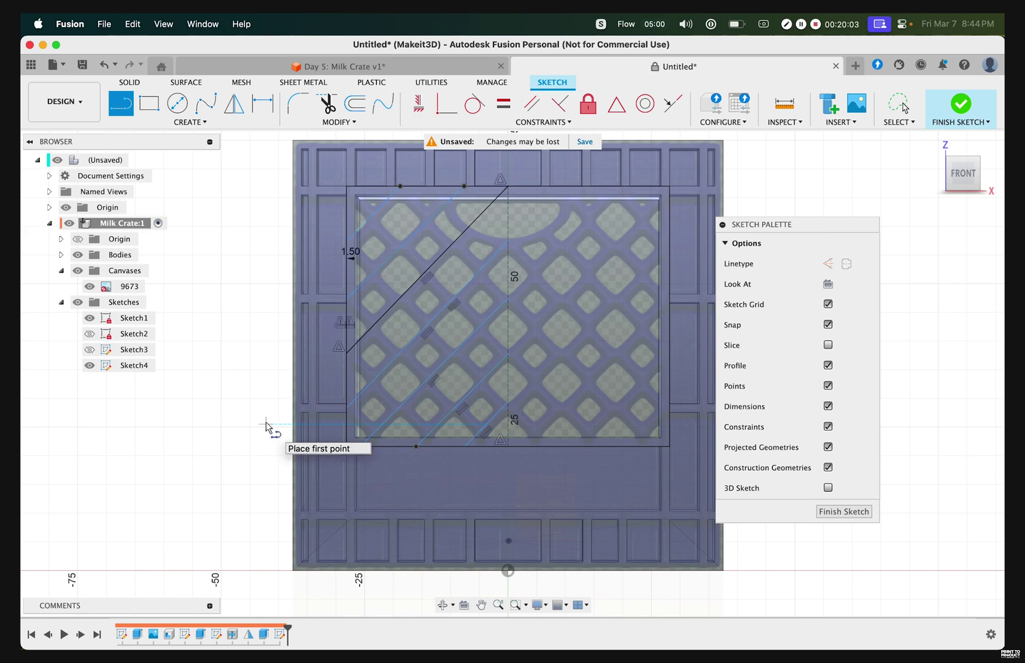
- Apply Parallel constraints between neighbouring lattice diagonals that rise toward the centre line, working from the upper-left corner down to the bottom one
{"action": "left_click", "coordinate": [530, 104]}
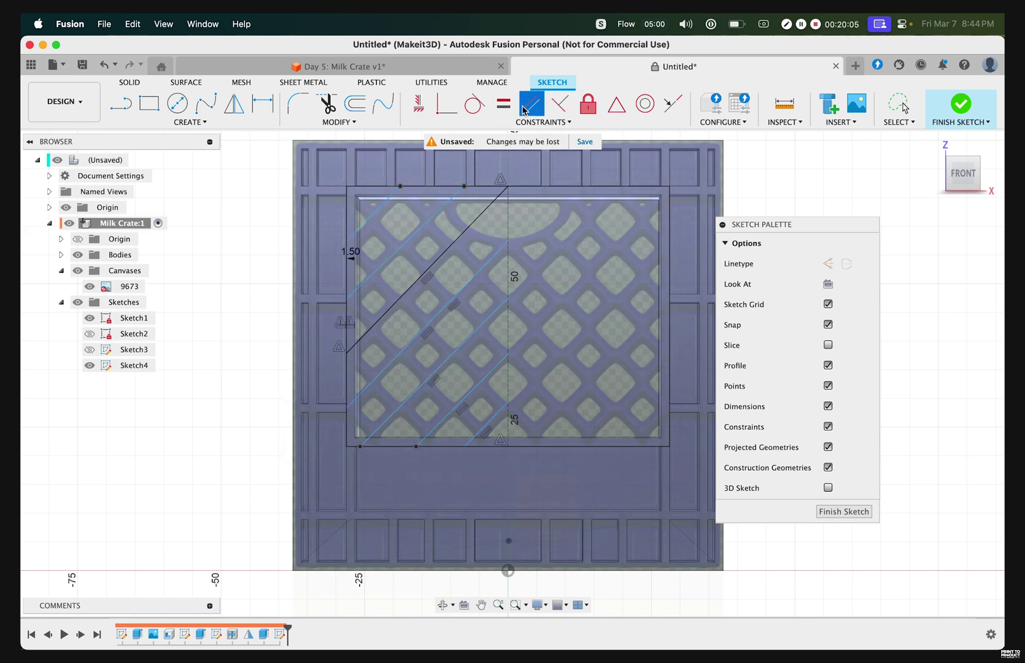
{"action": "left_click", "coordinate": [373, 213]}
{"action": "left_click", "coordinate": [403, 245]}
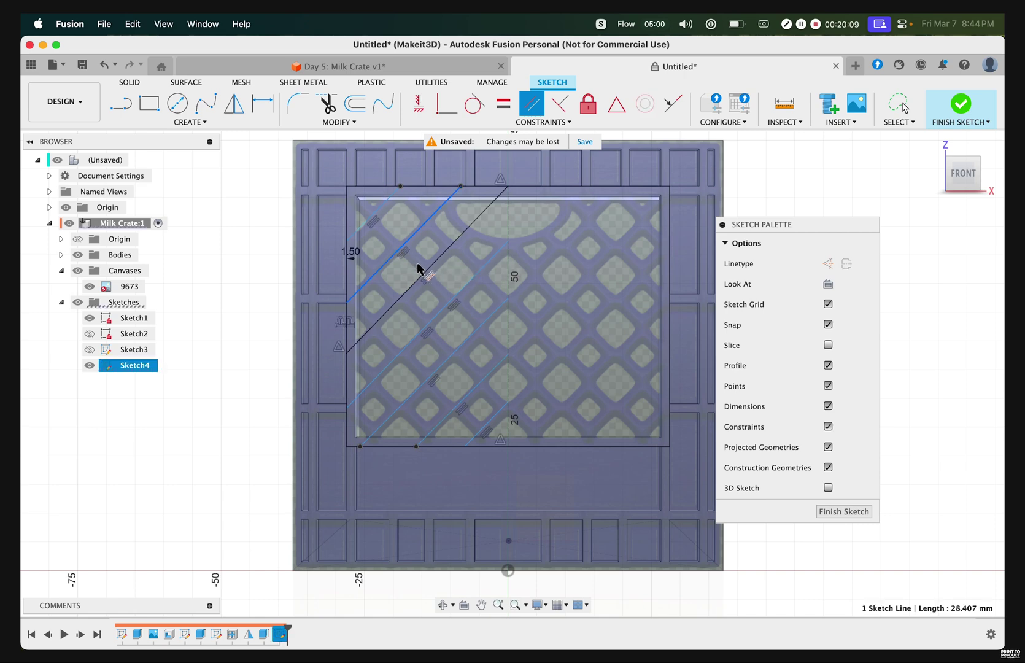
{"action": "left_click", "coordinate": [414, 284]}
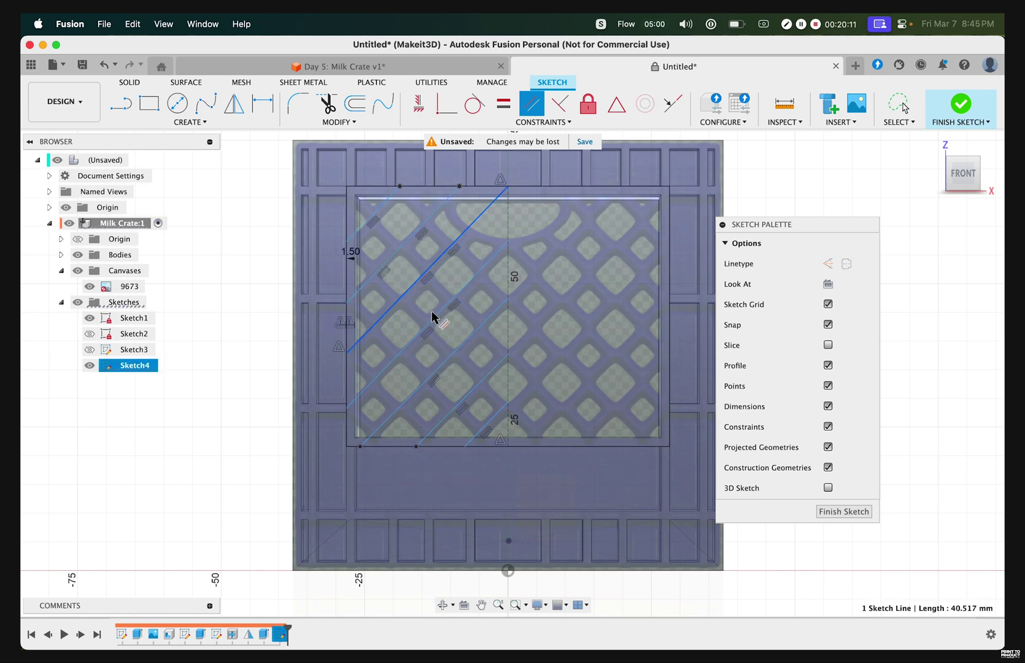
{"action": "left_click", "coordinate": [434, 319]}
{"action": "left_click", "coordinate": [424, 330]}
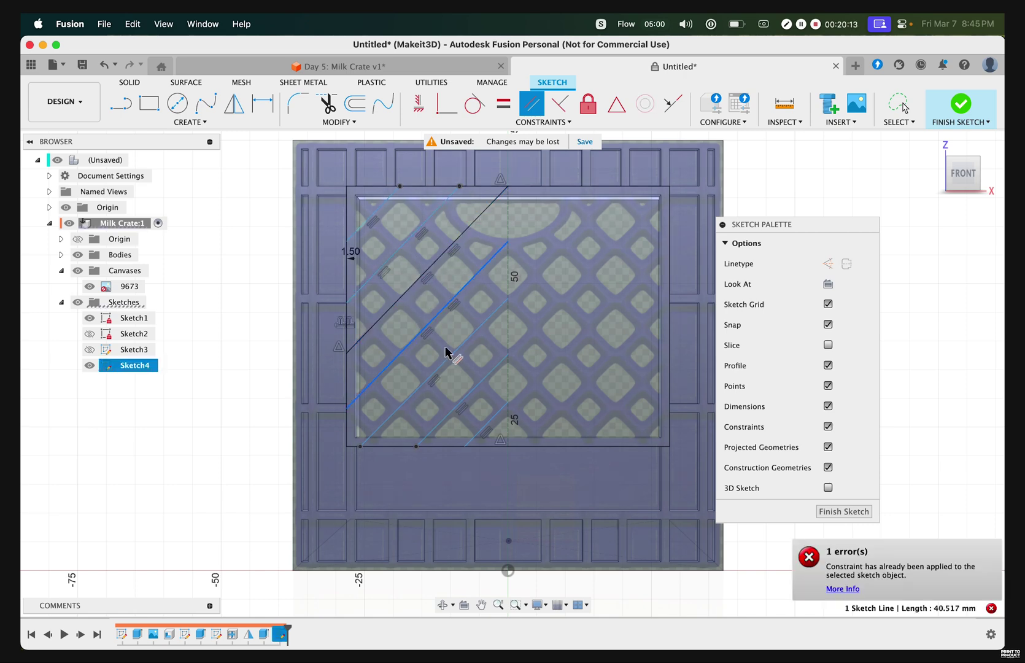
{"action": "left_click", "coordinate": [466, 377]}
{"action": "left_click", "coordinate": [473, 396]}
{"action": "left_click", "coordinate": [464, 401]}
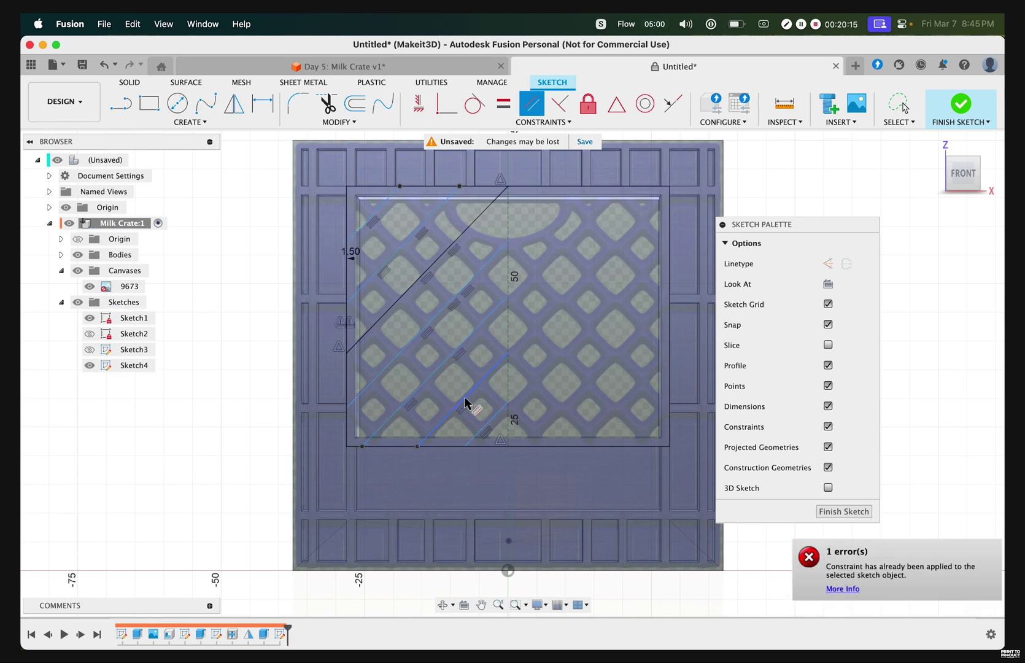
{"action": "left_click", "coordinate": [482, 408]}
{"action": "left_click", "coordinate": [489, 424]}
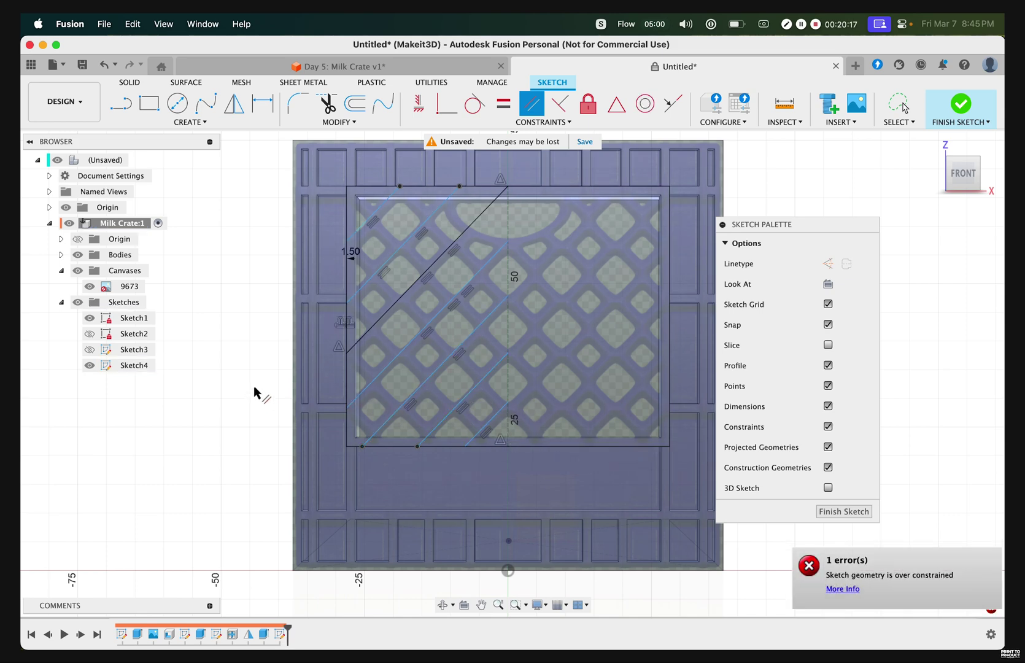
- Trace the three upper crossing diagonals as lines from the rectangle's top edge, upper-left corner and left edge down to the vertical centre line
{"action": "key", "text": "l"}
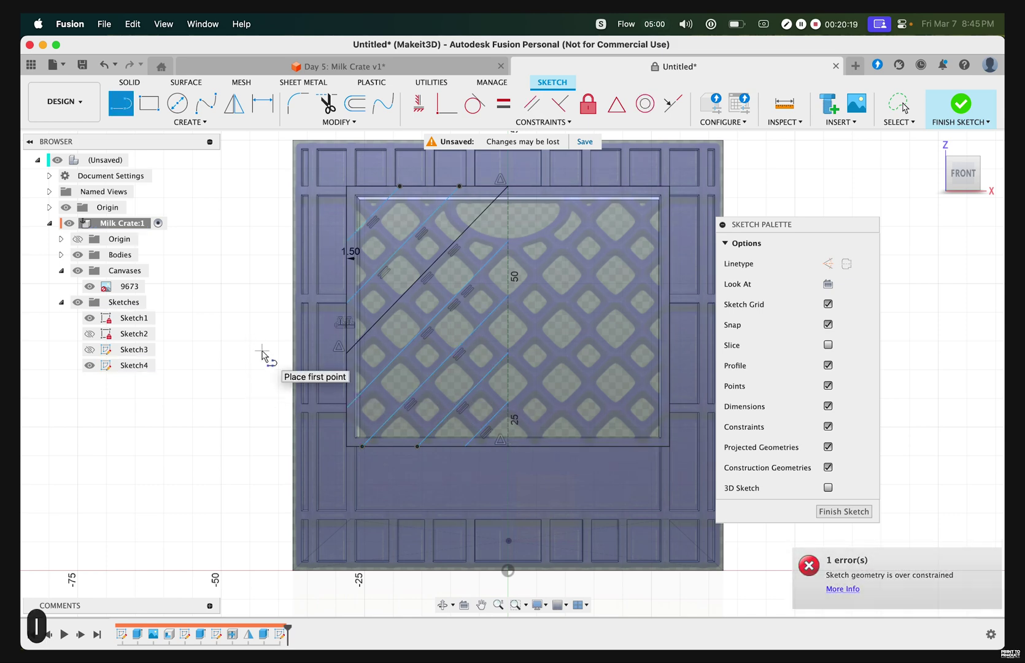
{"action": "left_click", "coordinate": [399, 185]}
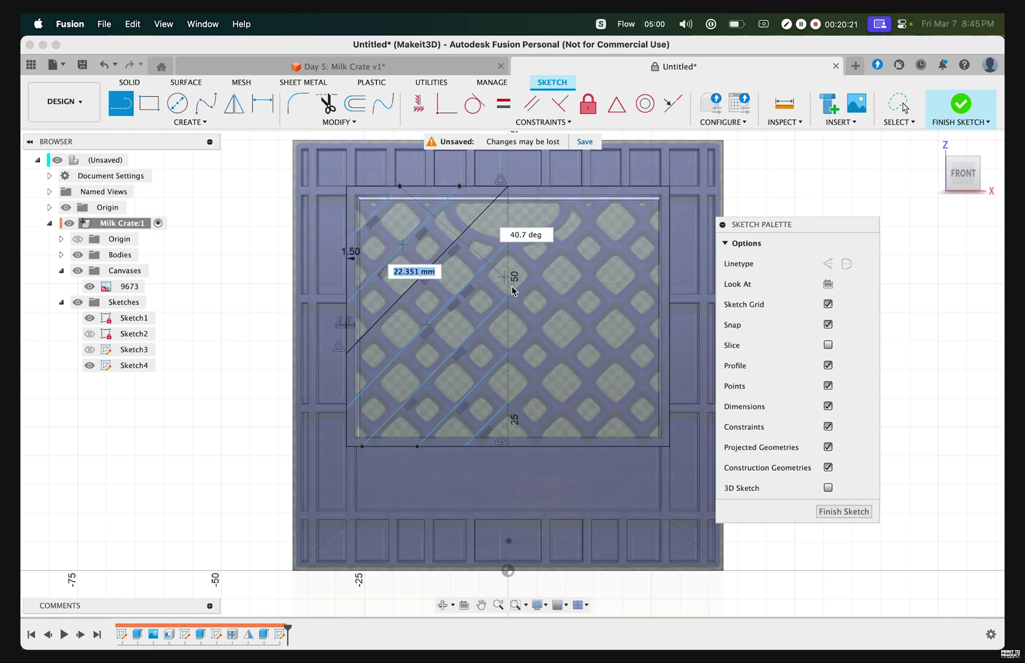
{"action": "left_click", "coordinate": [507, 313]}
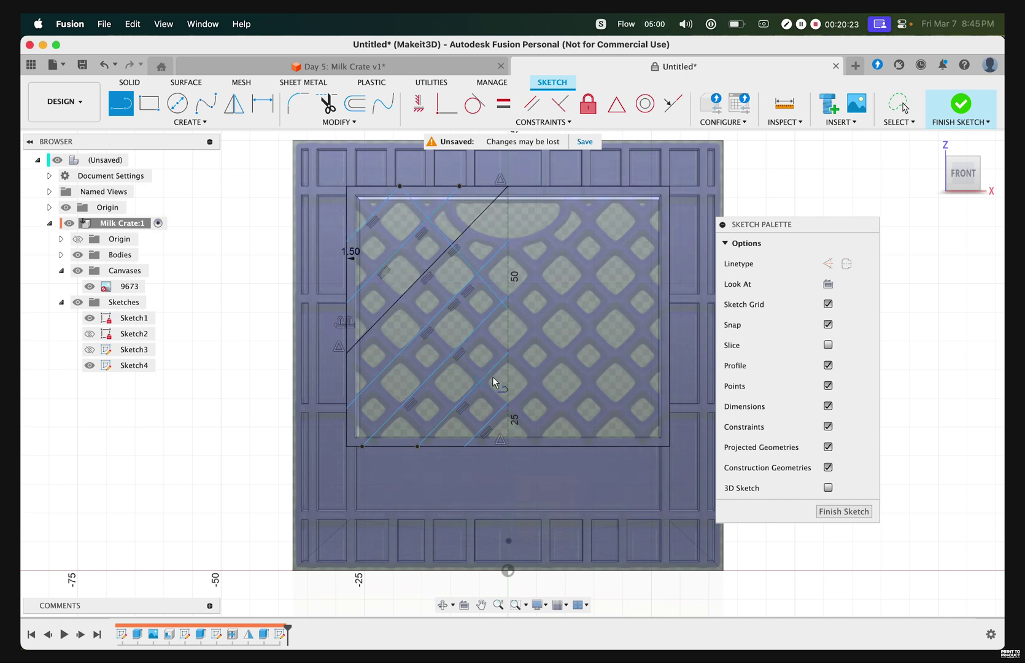
{"action": "left_click", "coordinate": [508, 361]}
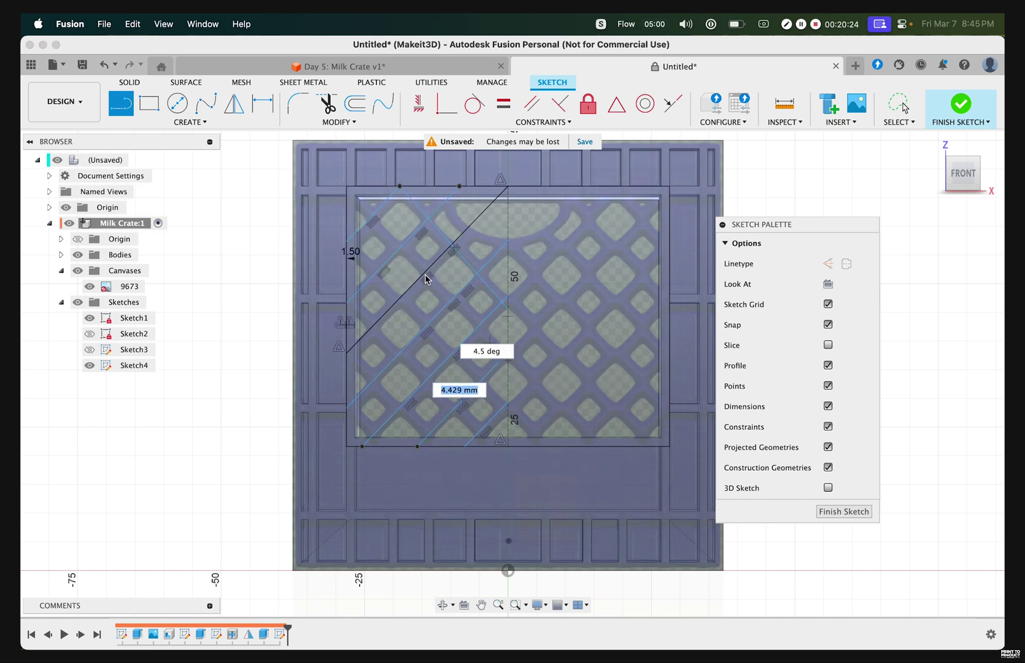
{"action": "left_click", "coordinate": [347, 189]}
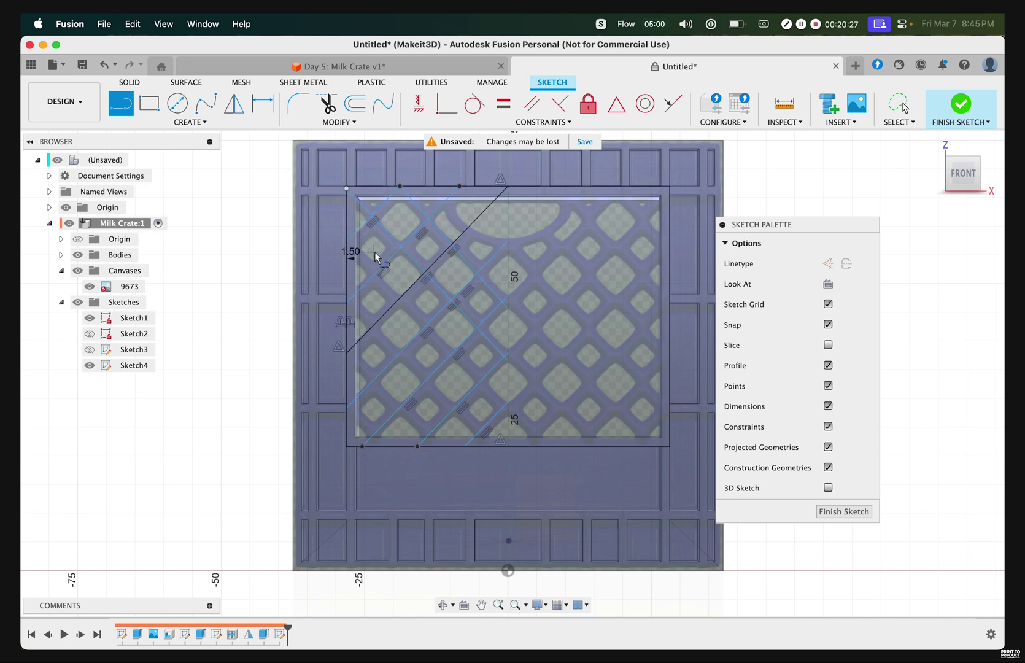
{"action": "left_click", "coordinate": [345, 237]}
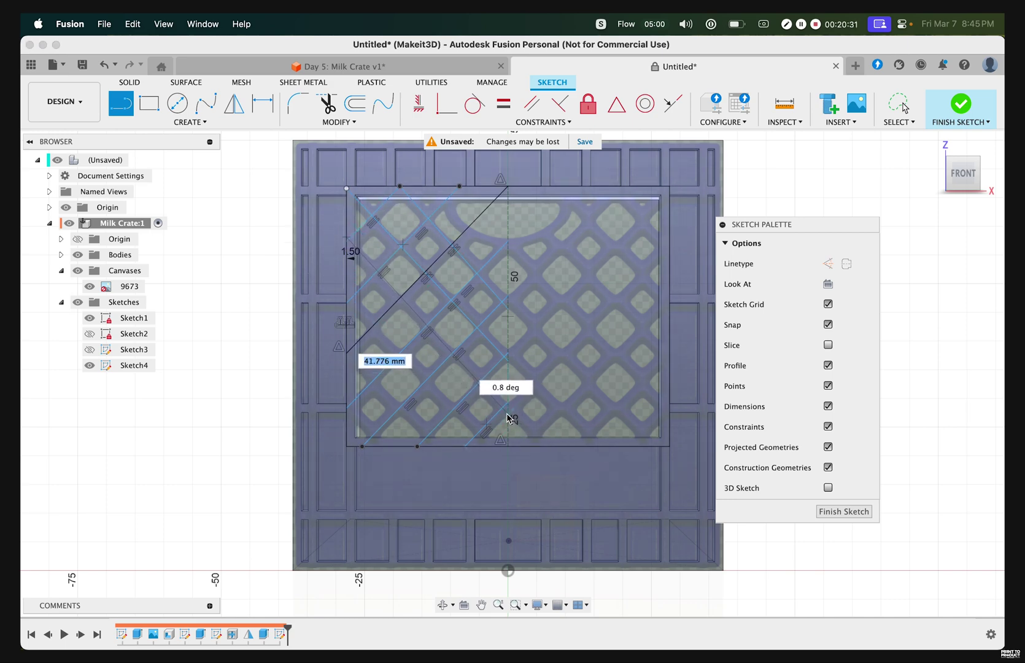
{"action": "key", "text": "Escape"}
- Trace the three lower crossing diagonals as lines between the rectangle's left edge and its bottom edge, following the lattice on the canvas
{"action": "left_click", "coordinate": [492, 449]}
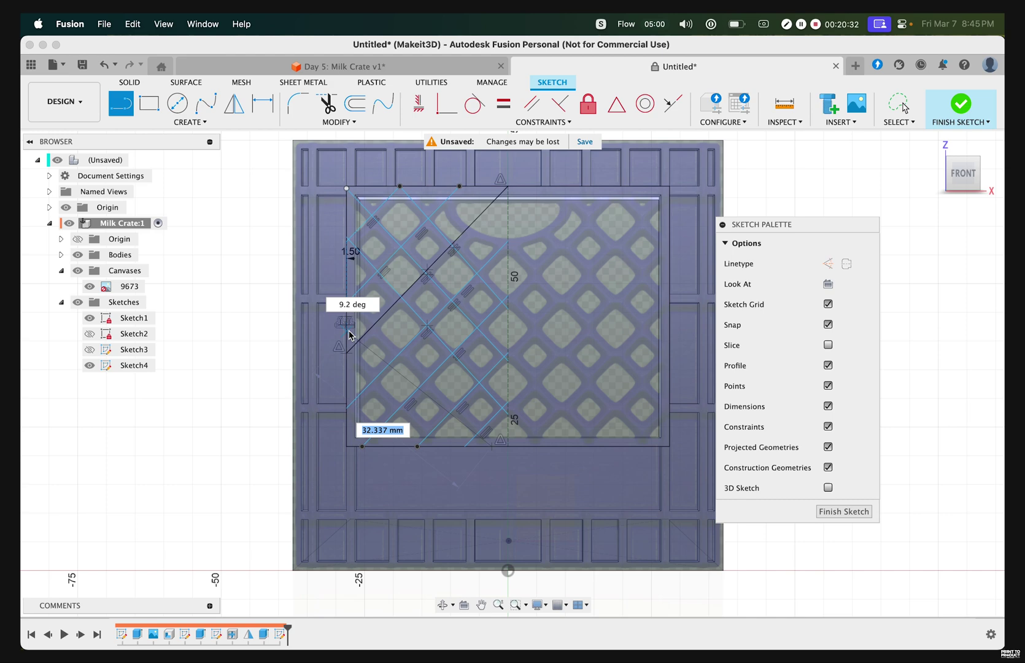
{"action": "left_click", "coordinate": [347, 297]}
{"action": "key", "text": "Escape"}
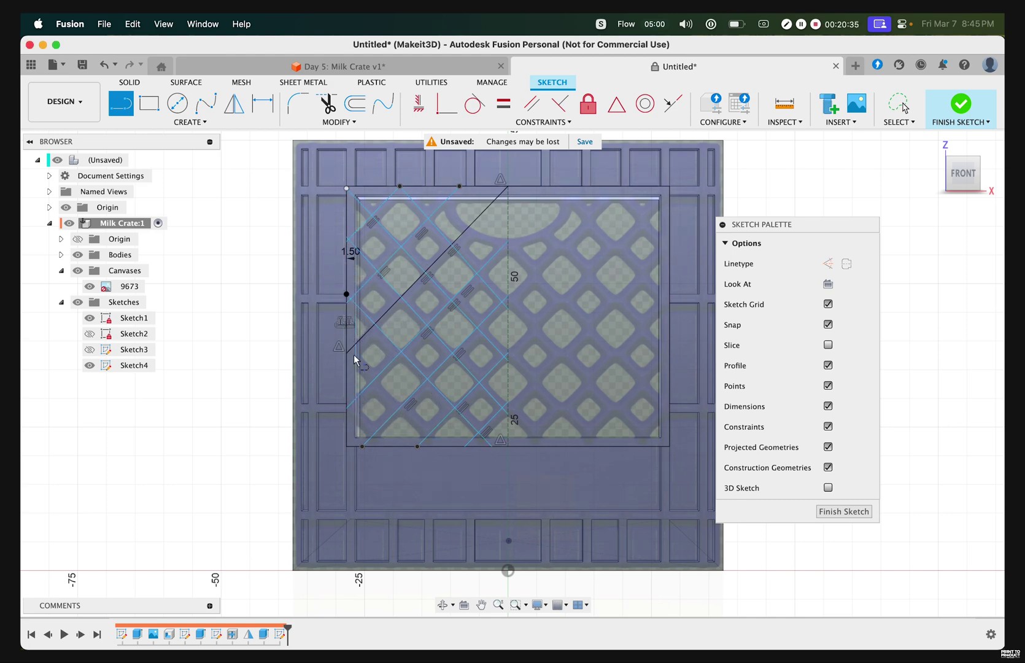
{"action": "left_click", "coordinate": [347, 446]}
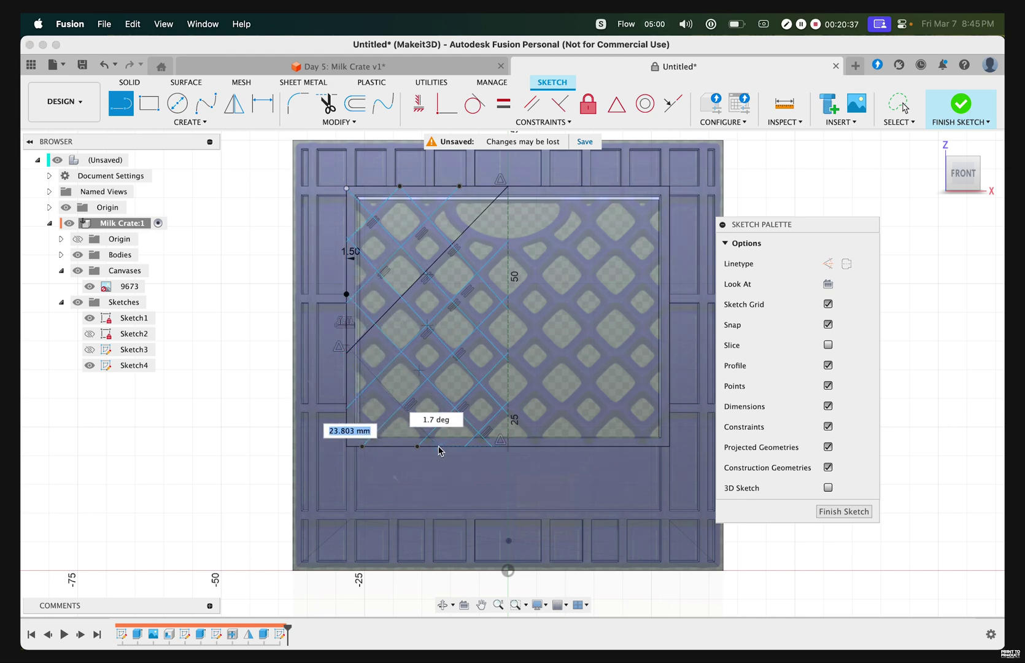
{"action": "left_click", "coordinate": [437, 446]}
{"action": "key", "text": "Escape"}
{"action": "left_click", "coordinate": [346, 446]}
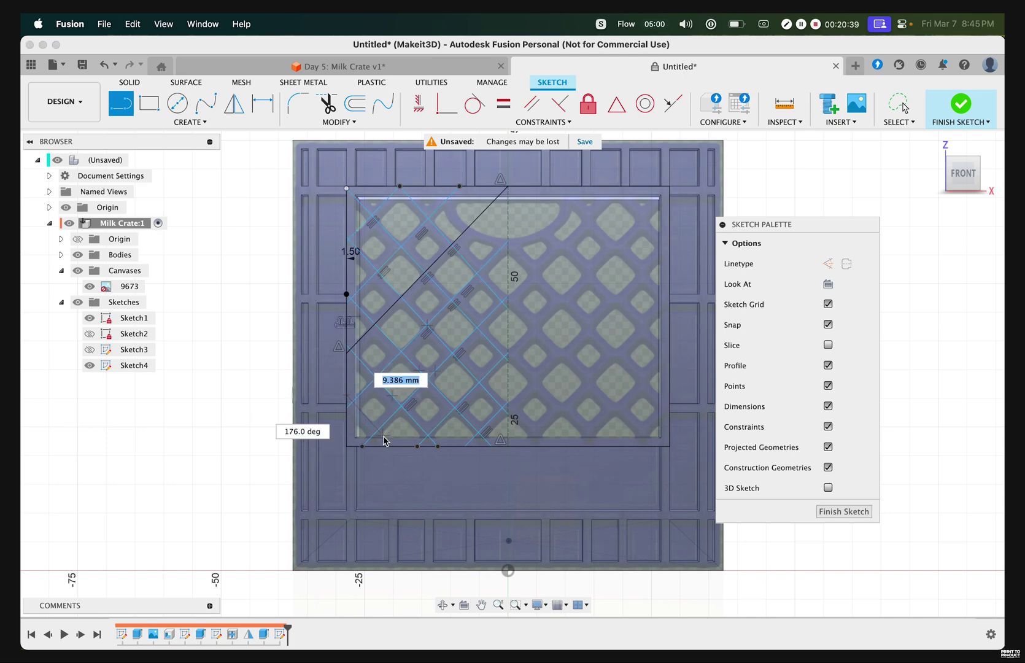
{"action": "left_click", "coordinate": [386, 446]}
{"action": "key", "text": "Escape"}
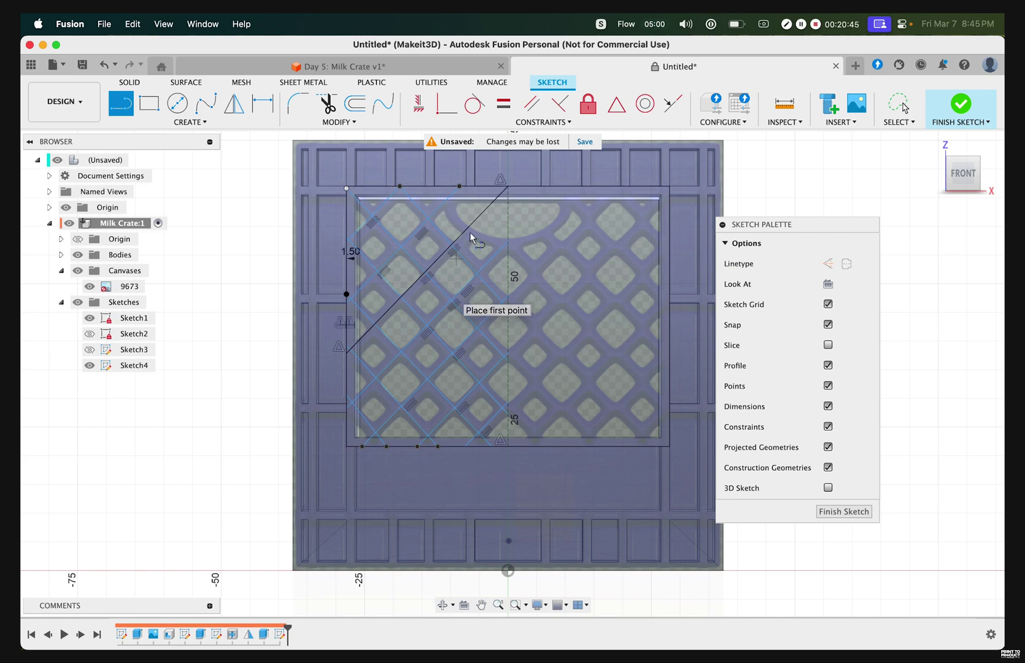
- Apply Parallel constraints between the crossing diagonals that descend toward the centre line, and finish the sketch
{"action": "left_click", "coordinate": [523, 114]}
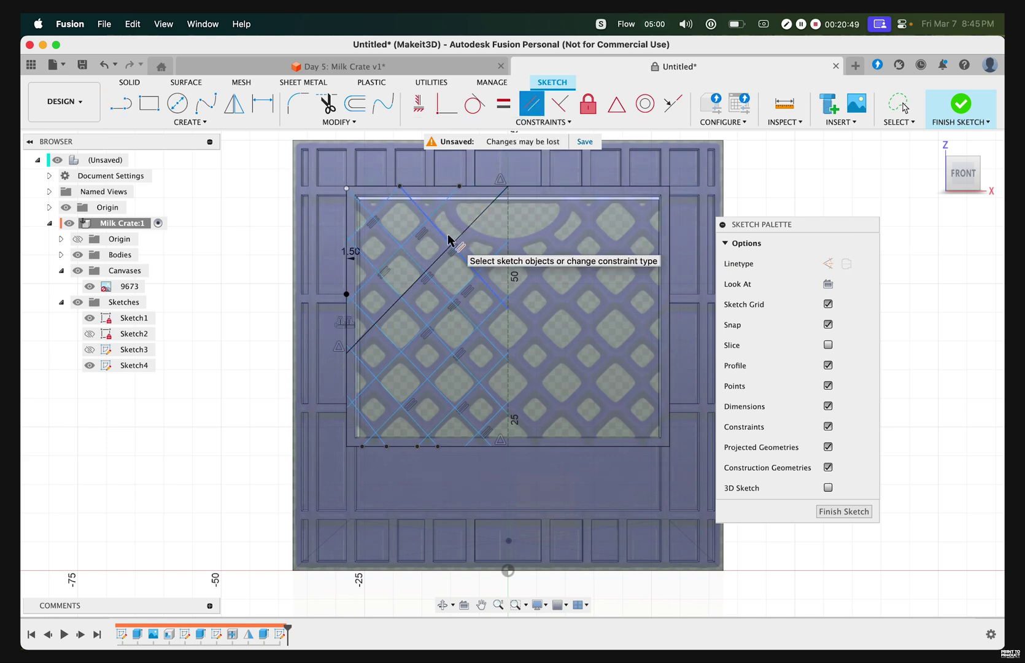
{"action": "left_click", "coordinate": [419, 263]}
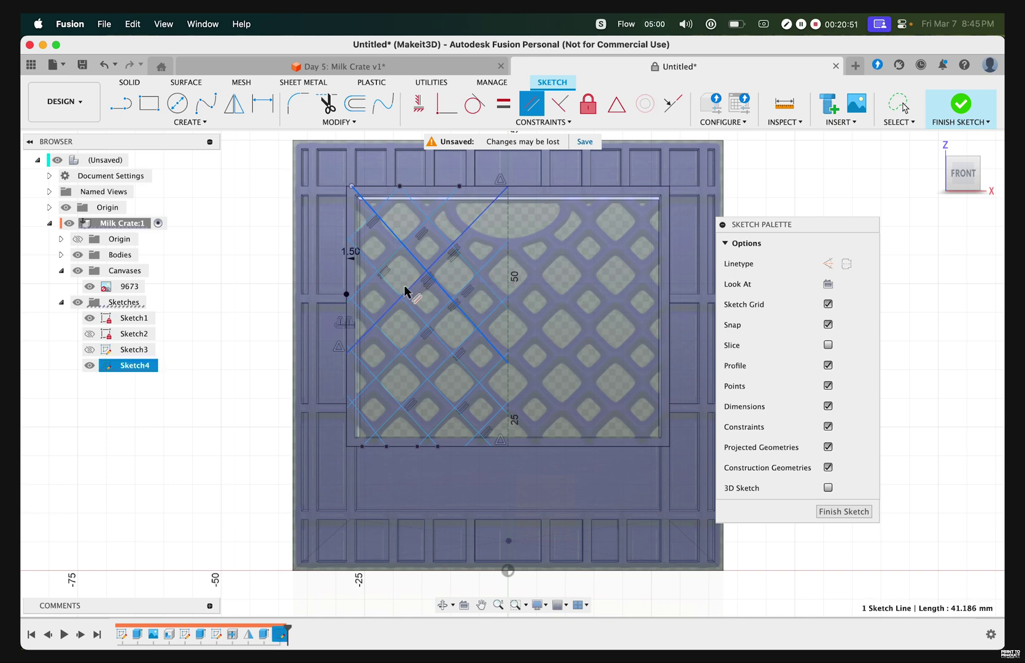
{"action": "left_click", "coordinate": [378, 359]}
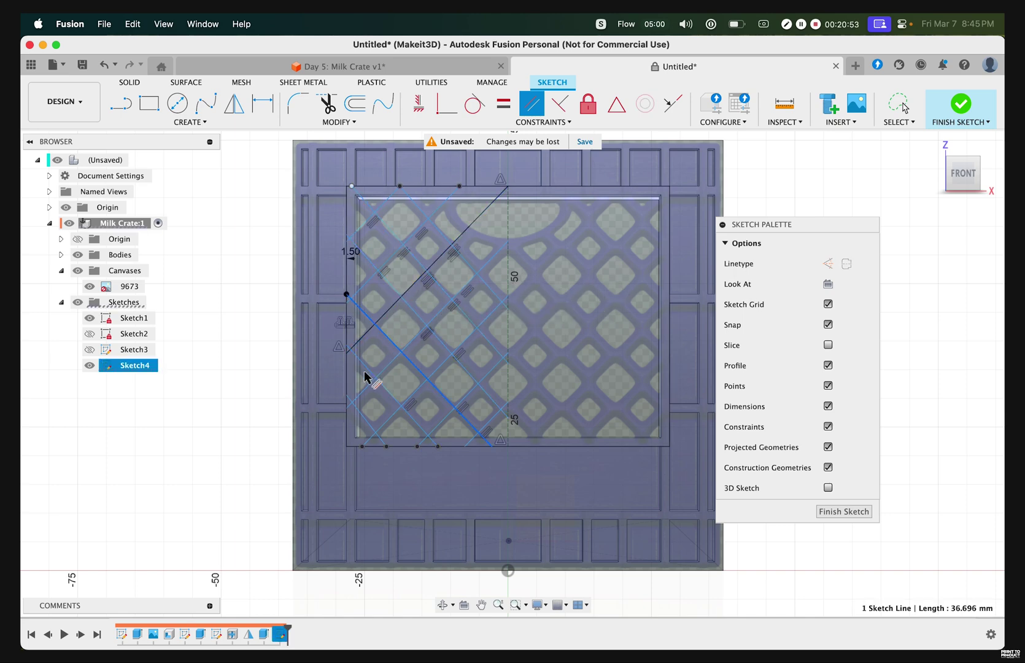
{"action": "left_click", "coordinate": [380, 393]}
{"action": "left_click", "coordinate": [381, 393]}
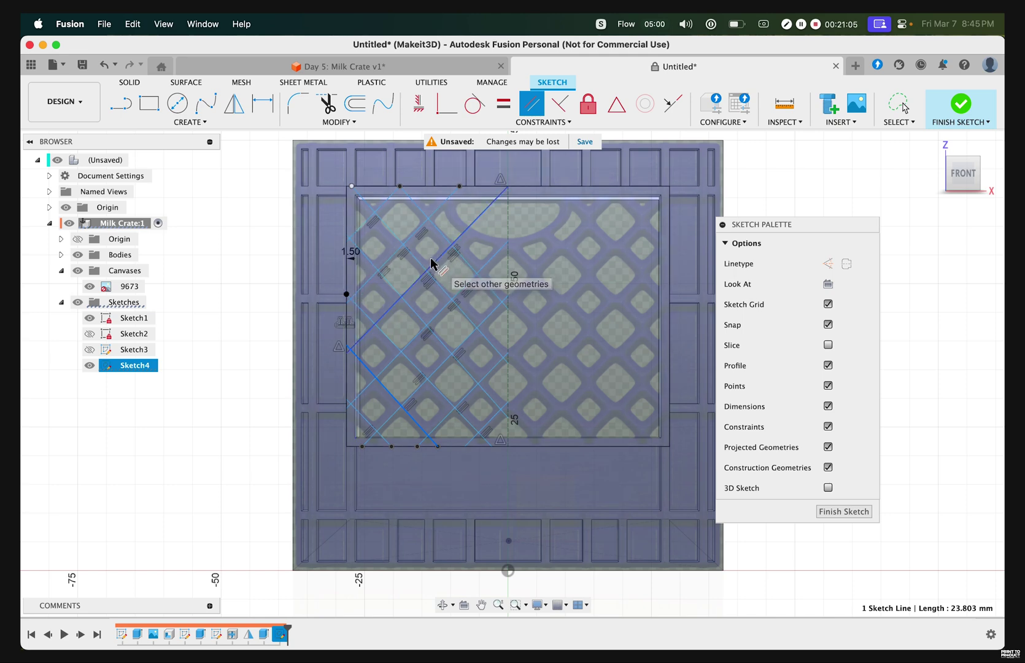
{"action": "left_click", "coordinate": [978, 105]}
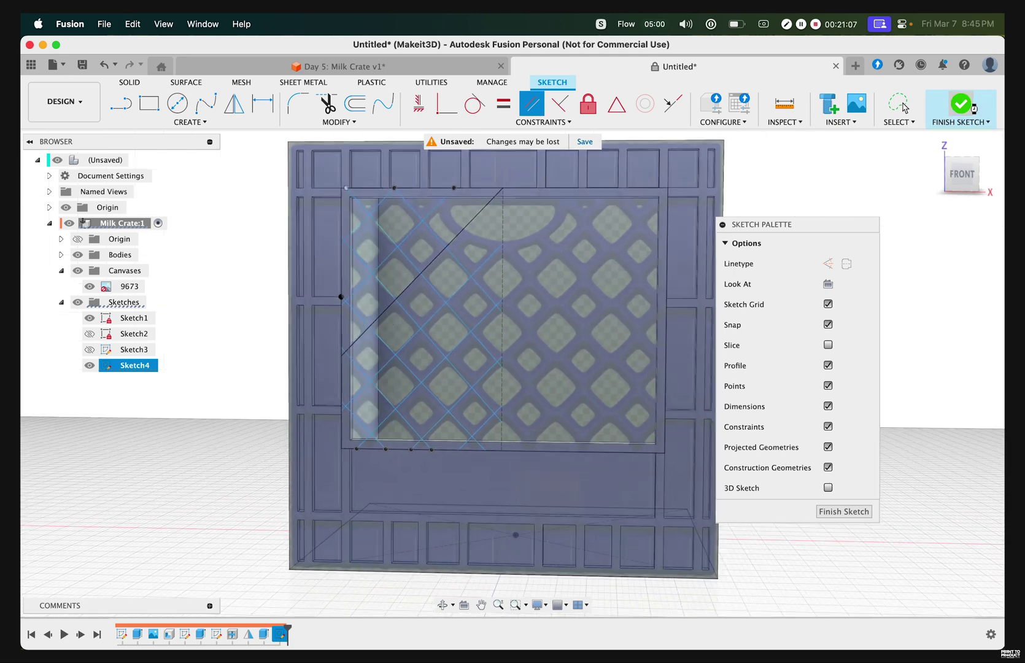
- Create a Web from the lattice diagonals in both directions, with 1.50 mm thickness and 2.50 mm depth
{"action": "type", "text": "s"}
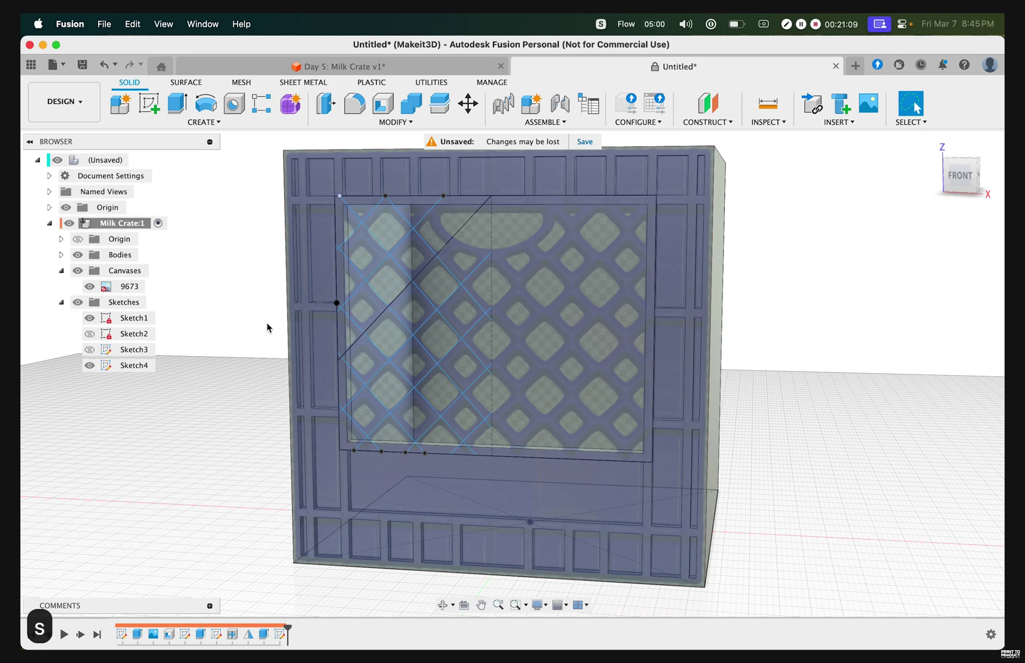
{"action": "type", "text": "web"}
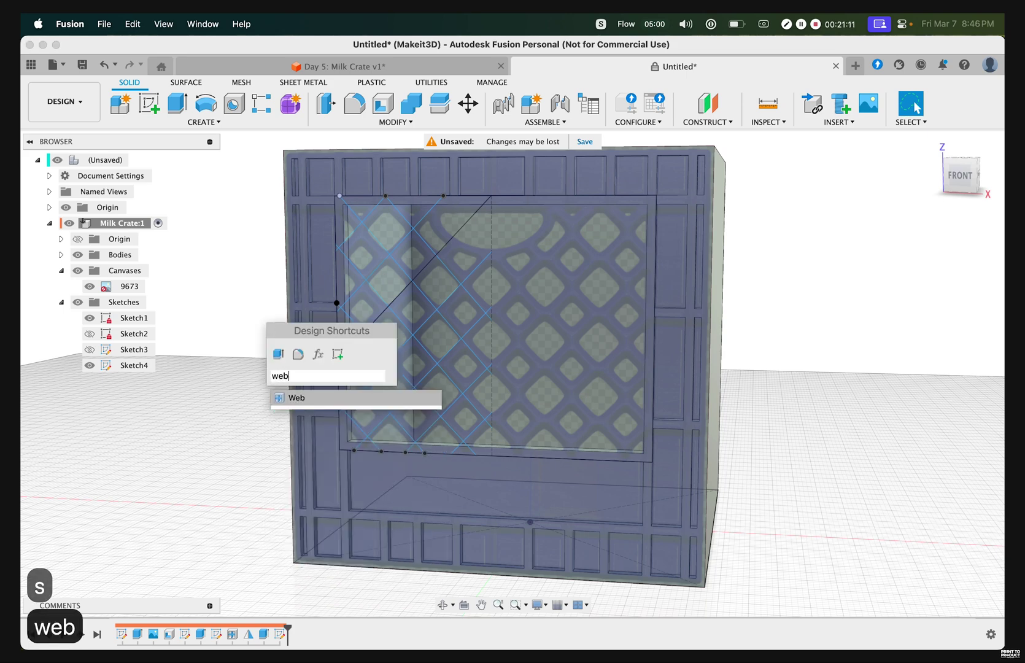
{"action": "left_click", "coordinate": [317, 398]}
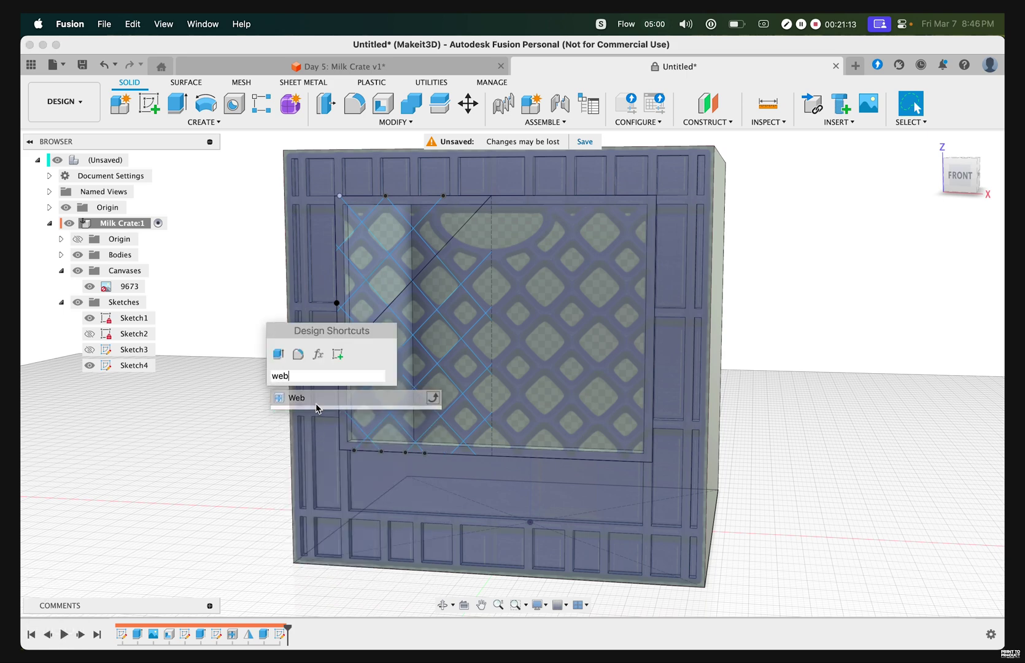
{"action": "mouse_move", "coordinate": [282, 288]}
{"action": "left_mouse_down"}
{"action": "mouse_move", "coordinate": [236, 293]}
{"action": "mouse_move", "coordinate": [235, 399]}
{"action": "left_mouse_up"}
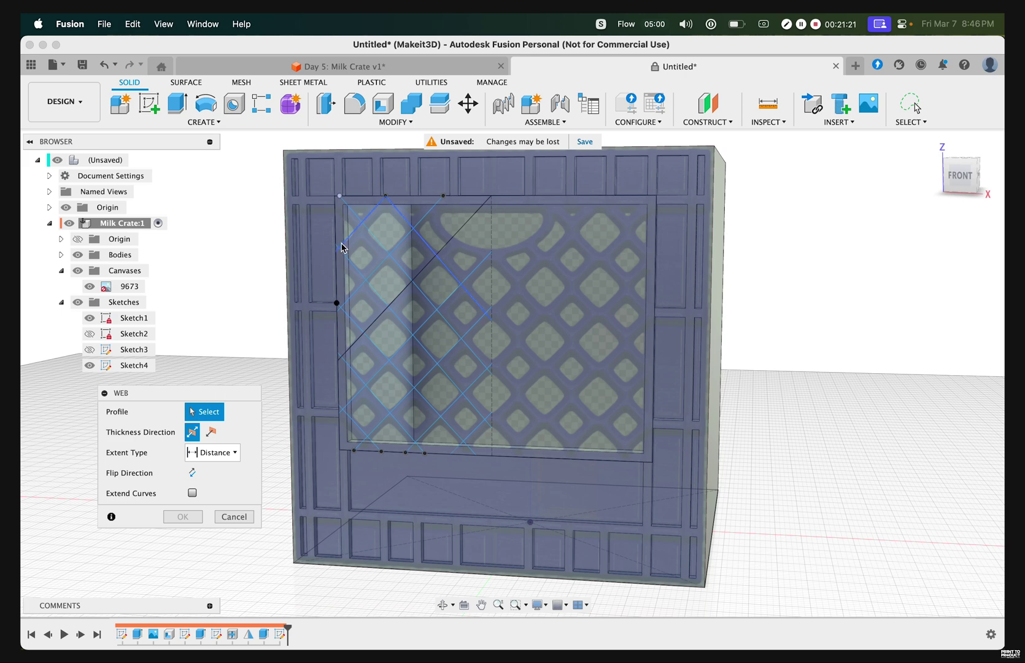
{"action": "left_click", "coordinate": [367, 227]}
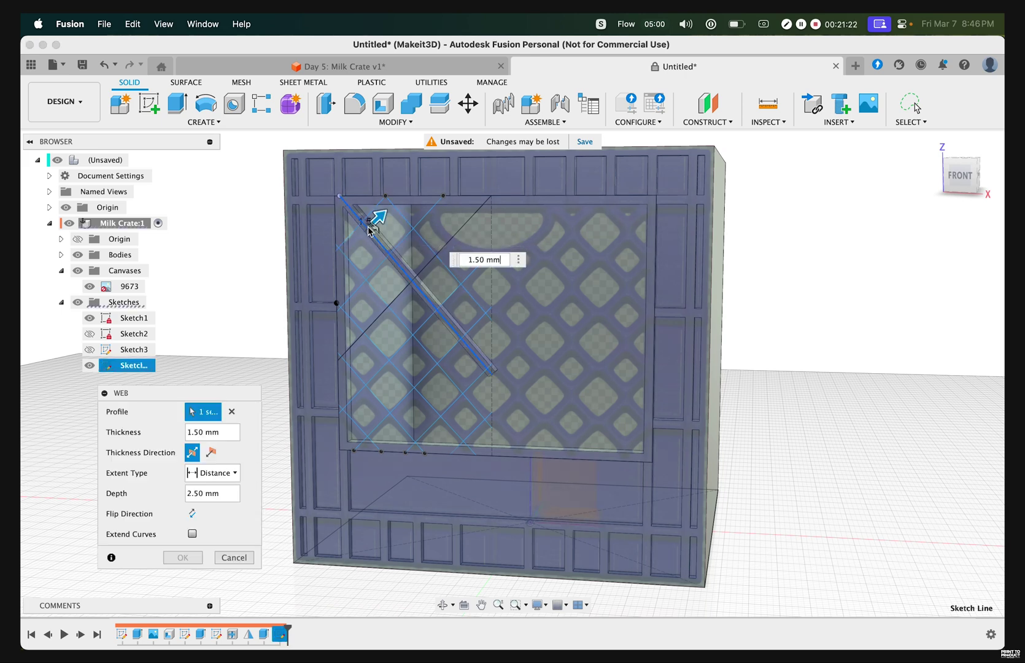
{"action": "left_click", "coordinate": [400, 216]}
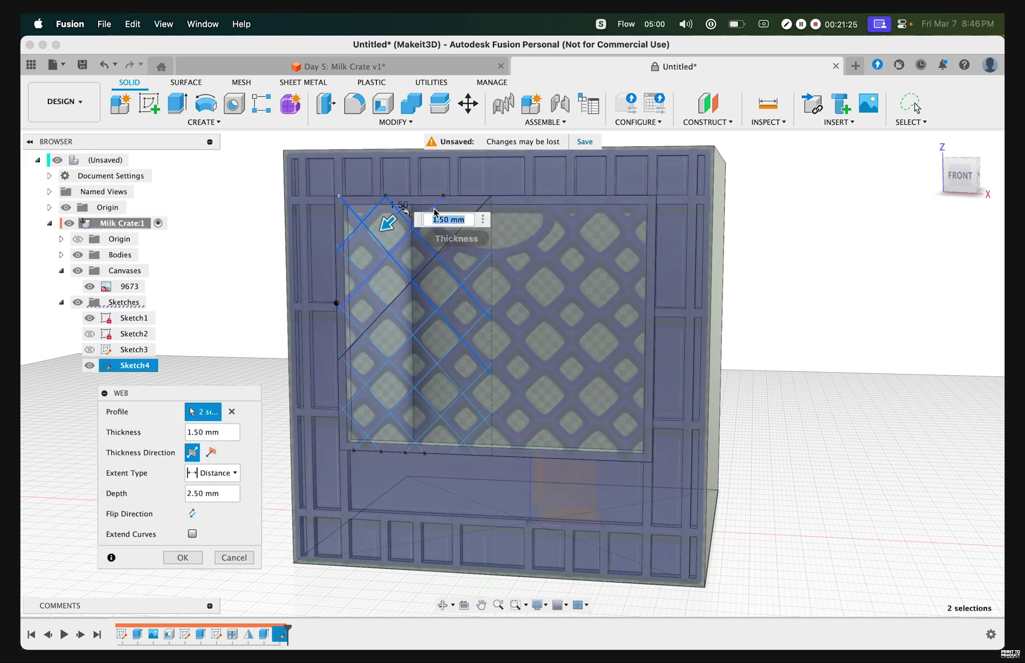
{"action": "left_click", "coordinate": [392, 306]}
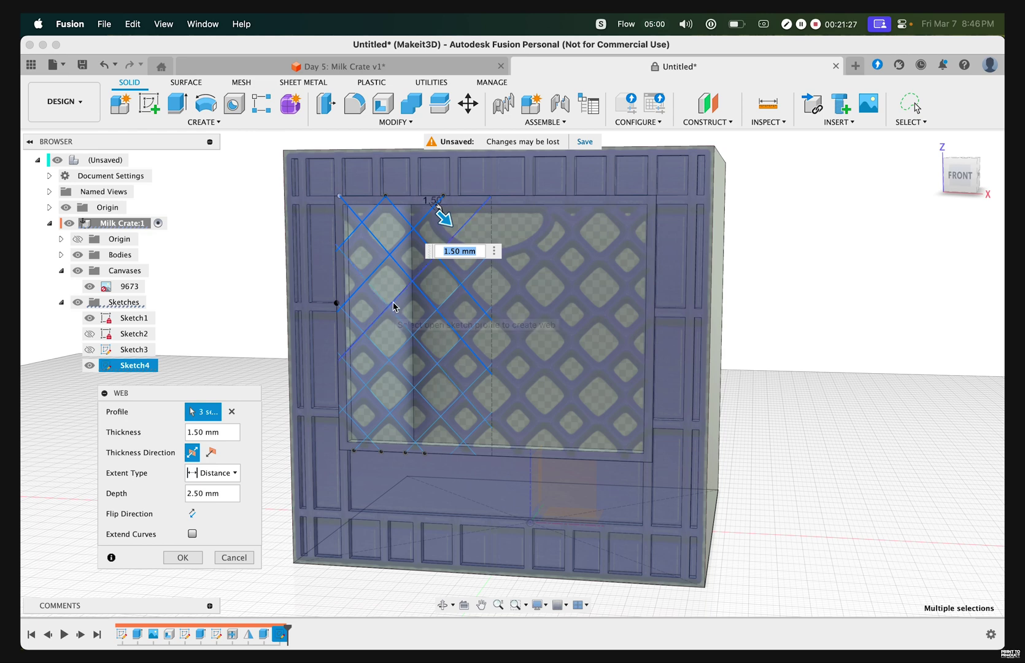
{"action": "left_click", "coordinate": [399, 292]}
{"action": "left_click", "coordinate": [374, 339]}
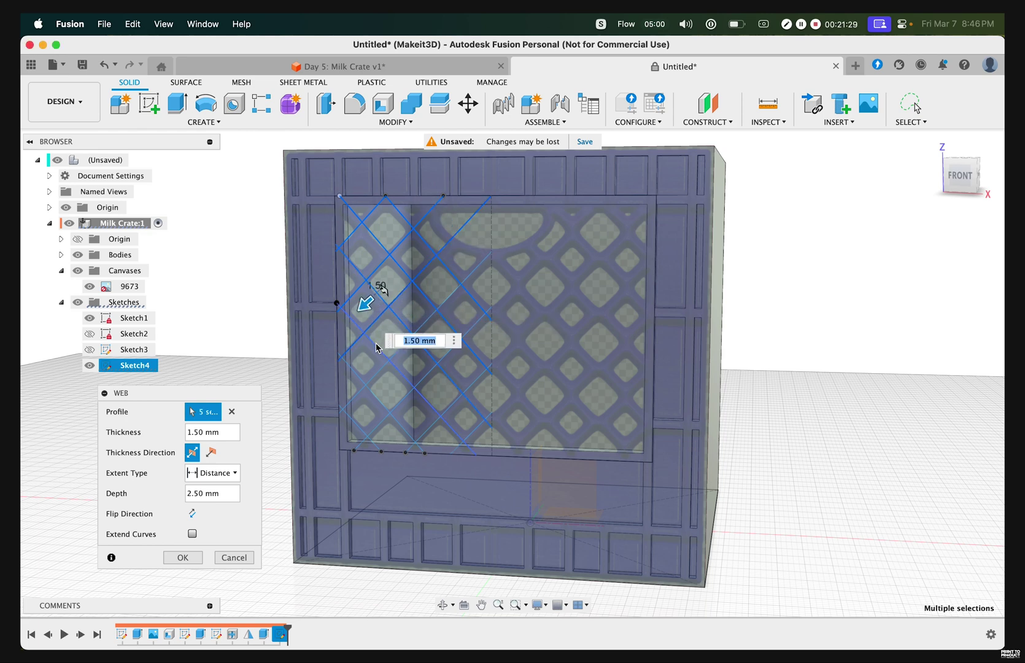
{"action": "left_click", "coordinate": [371, 359]}
{"action": "left_click", "coordinate": [368, 377]}
{"action": "left_click", "coordinate": [368, 414]}
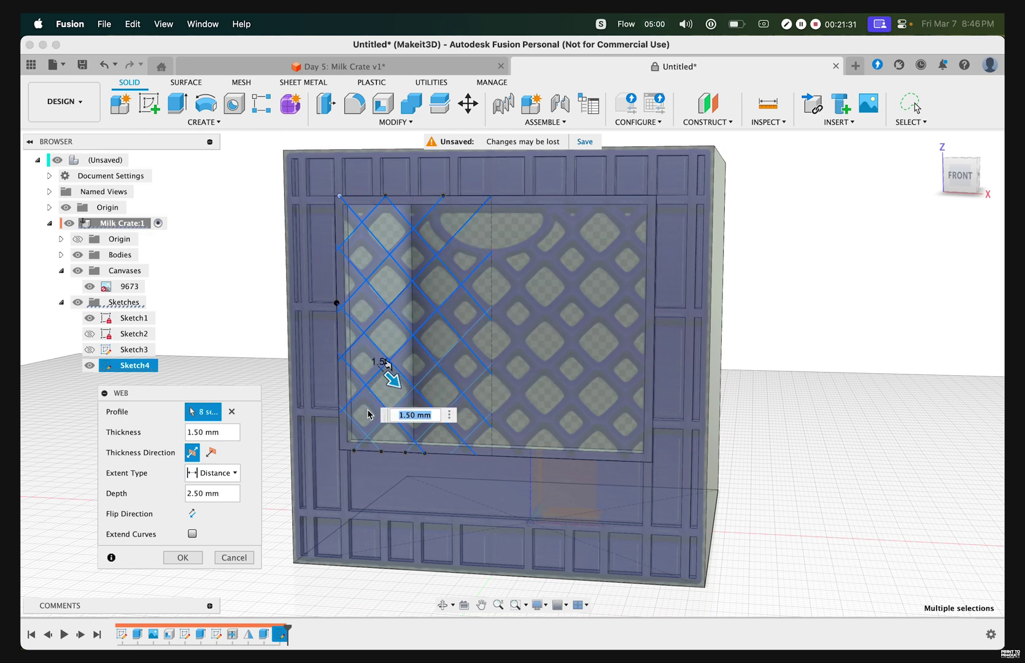
{"action": "left_click", "coordinate": [363, 427]}
{"action": "left_click", "coordinate": [389, 427]}
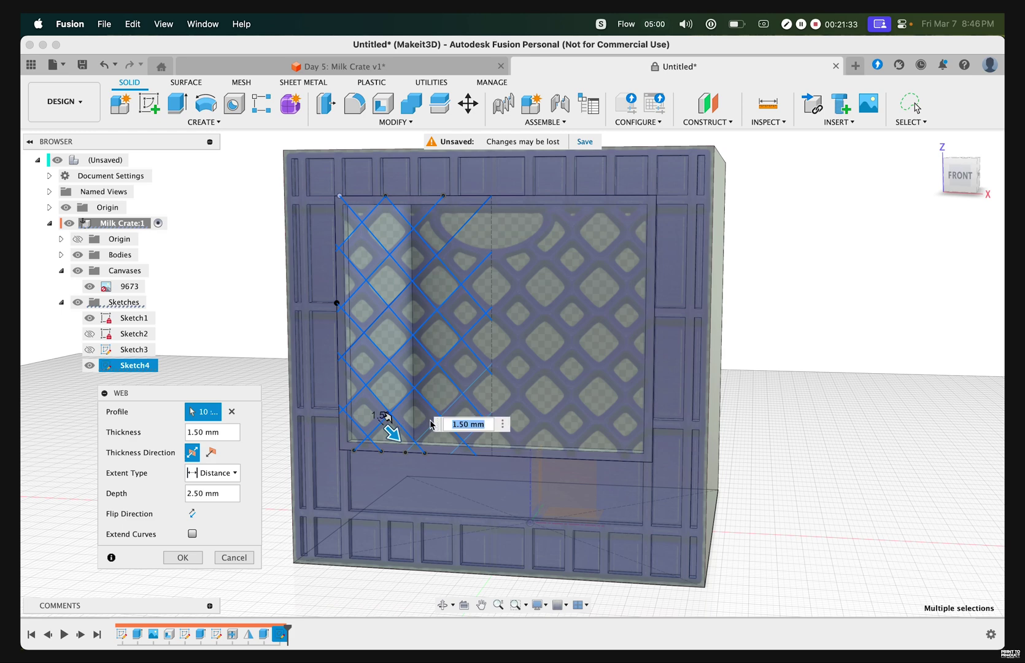
{"action": "left_click", "coordinate": [436, 422]}
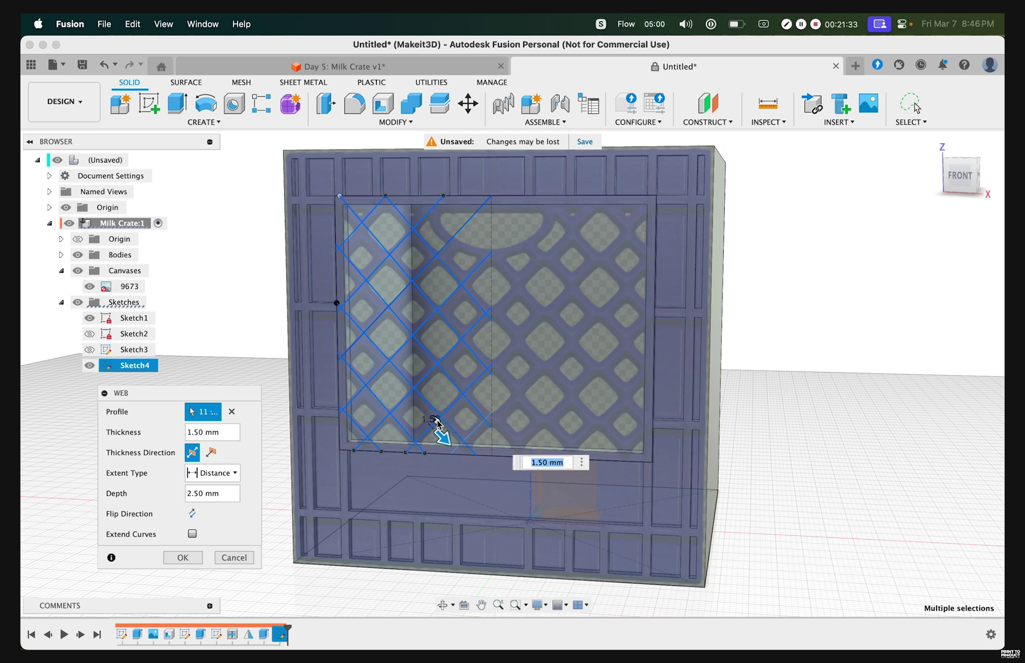
{"action": "left_click", "coordinate": [477, 431]}
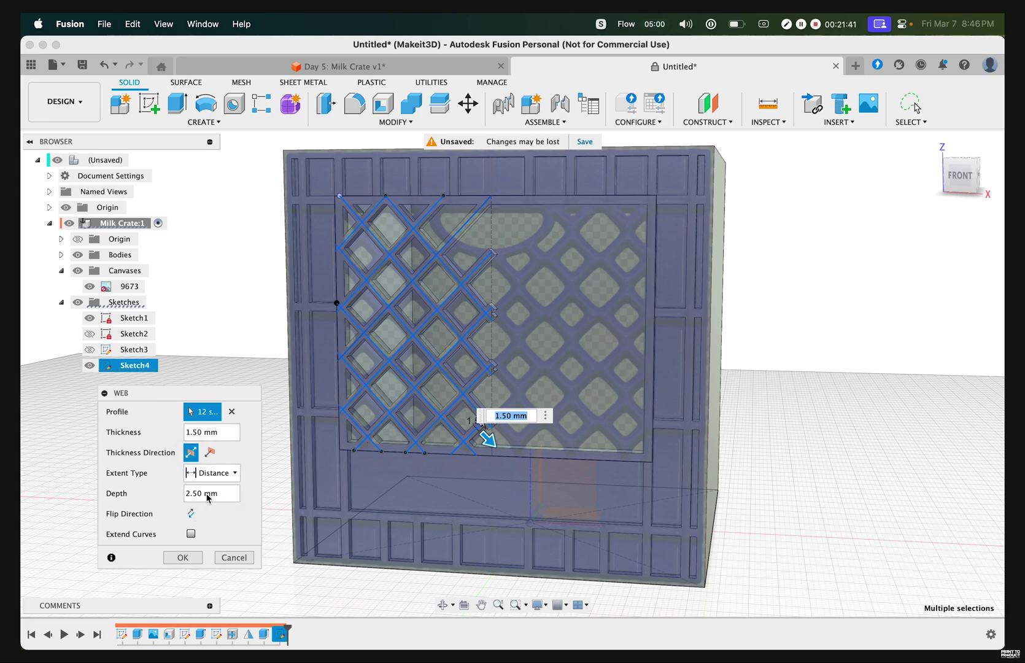
{"action": "left_click", "coordinate": [184, 557]}
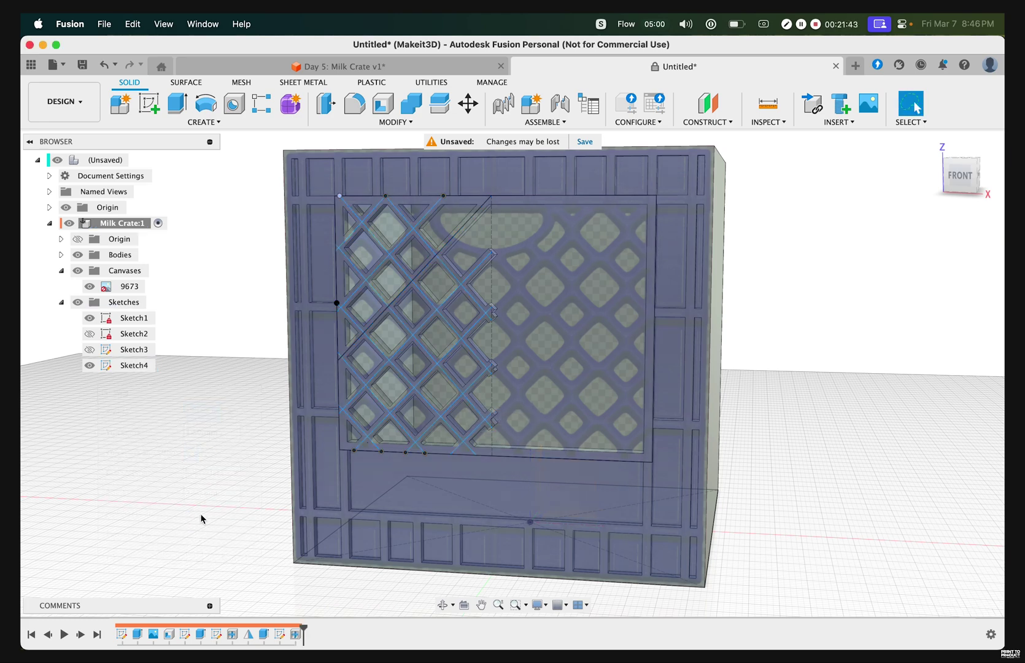
- Hide the two visible sketches, Sketch4 and Sketch1, and the reference canvas so only the crate body shows
{"action": "left_click", "coordinate": [91, 366]}
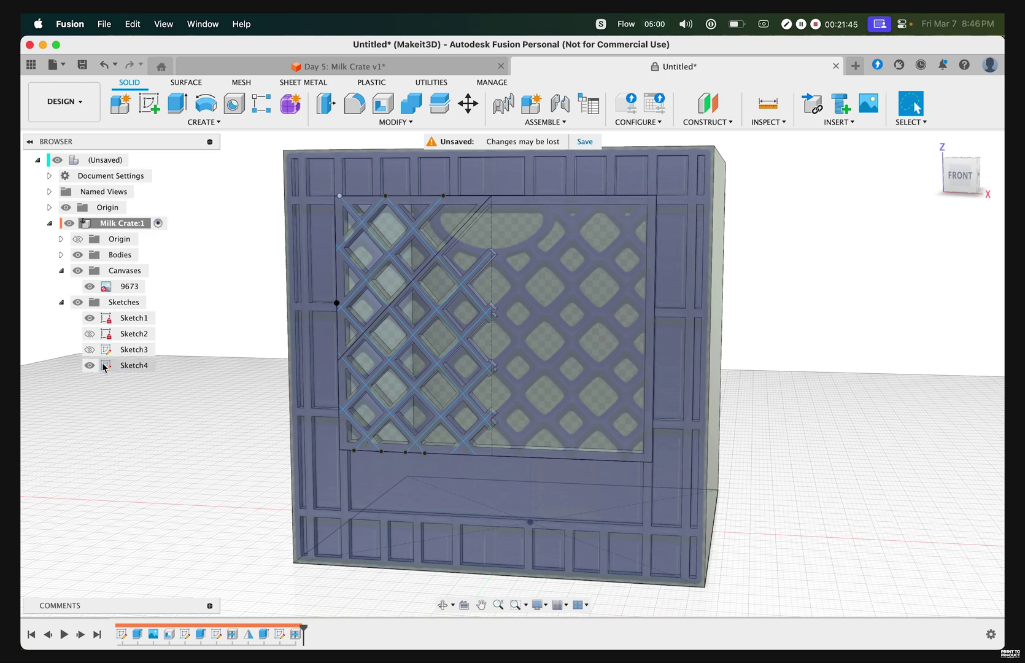
{"action": "left_click", "coordinate": [89, 366]}
{"action": "left_click", "coordinate": [90, 318]}
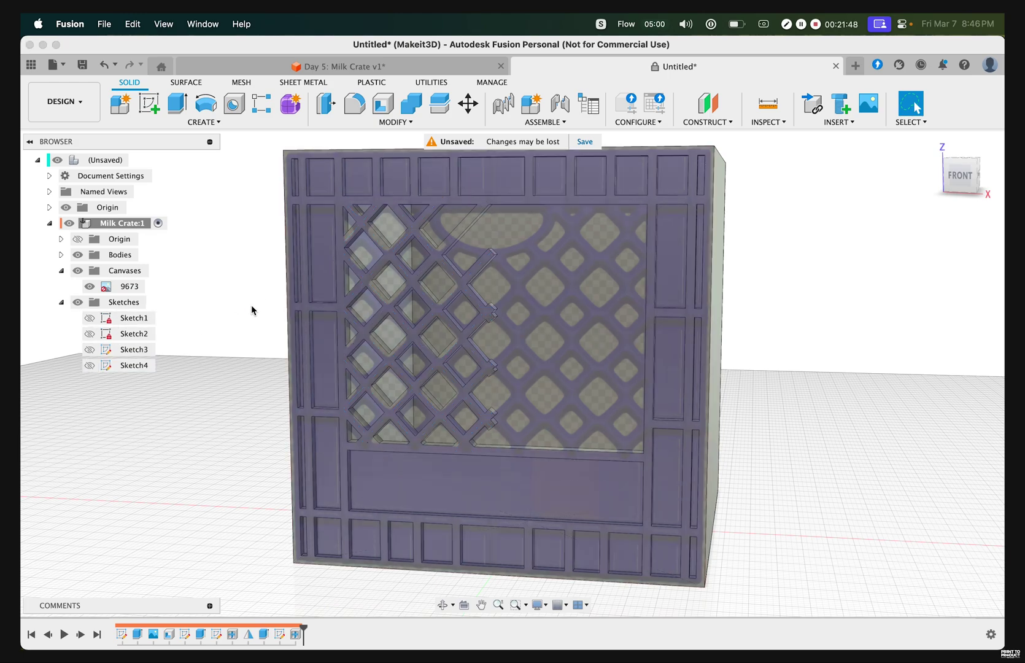
{"action": "left_click", "coordinate": [89, 286]}
{"action": "middle_click_drag", "start_coordinate": [270, 234], "coordinate": [254, 277], "text": "shift"}
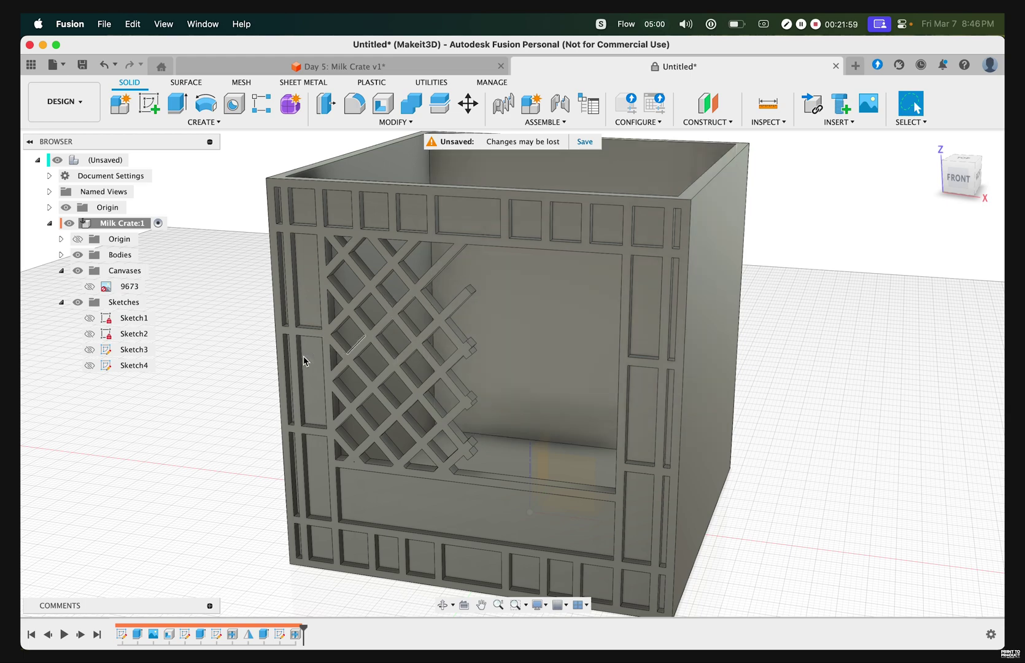
- Mirror the lattice Web feature across the crate's vertical centre origin plane, with the Adjust compute type
{"action": "type", "text": "s"}
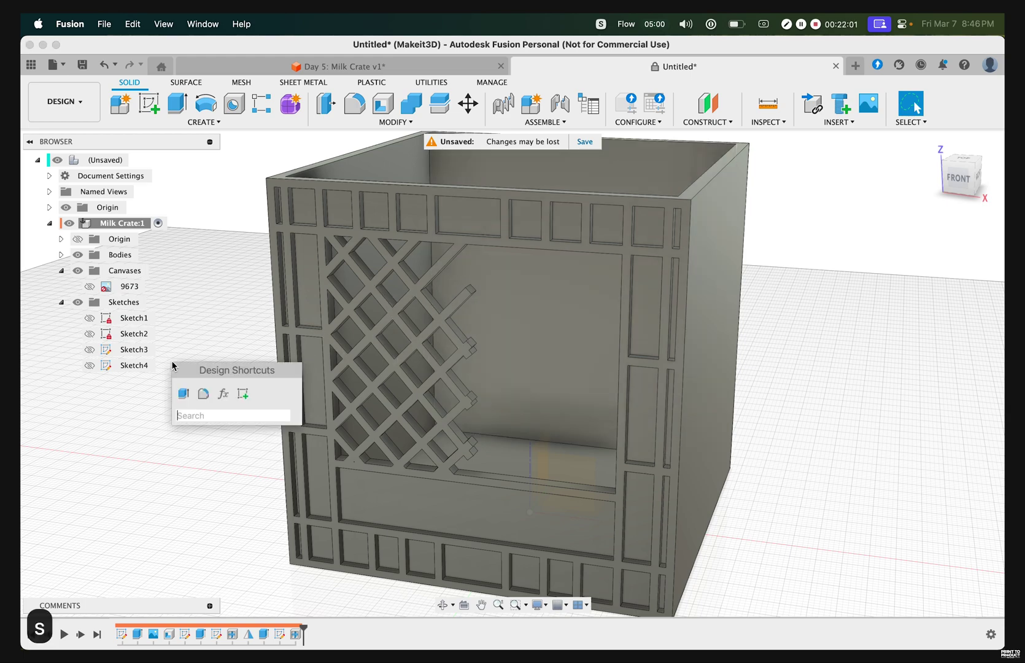
{"action": "type", "text": "mirro"}
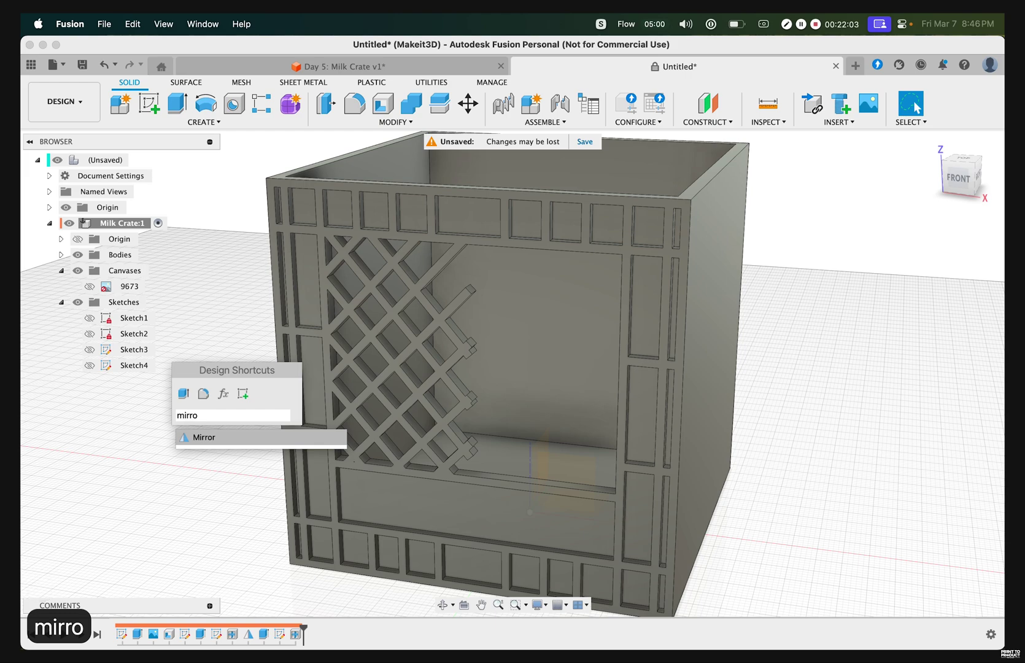
{"action": "key", "text": "Return"}
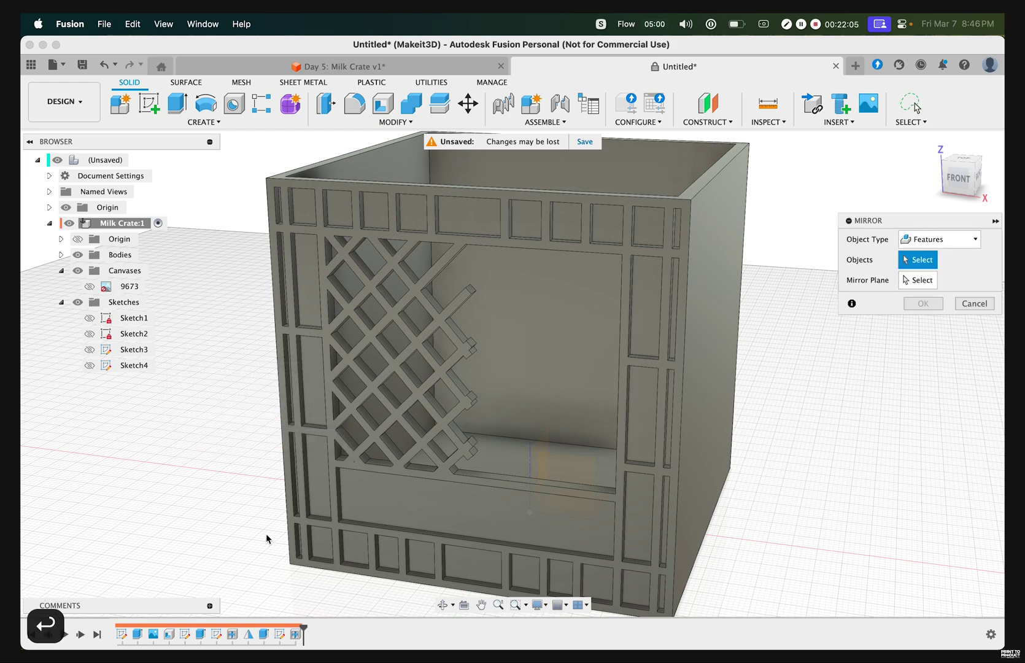
{"action": "left_click", "coordinate": [293, 637]}
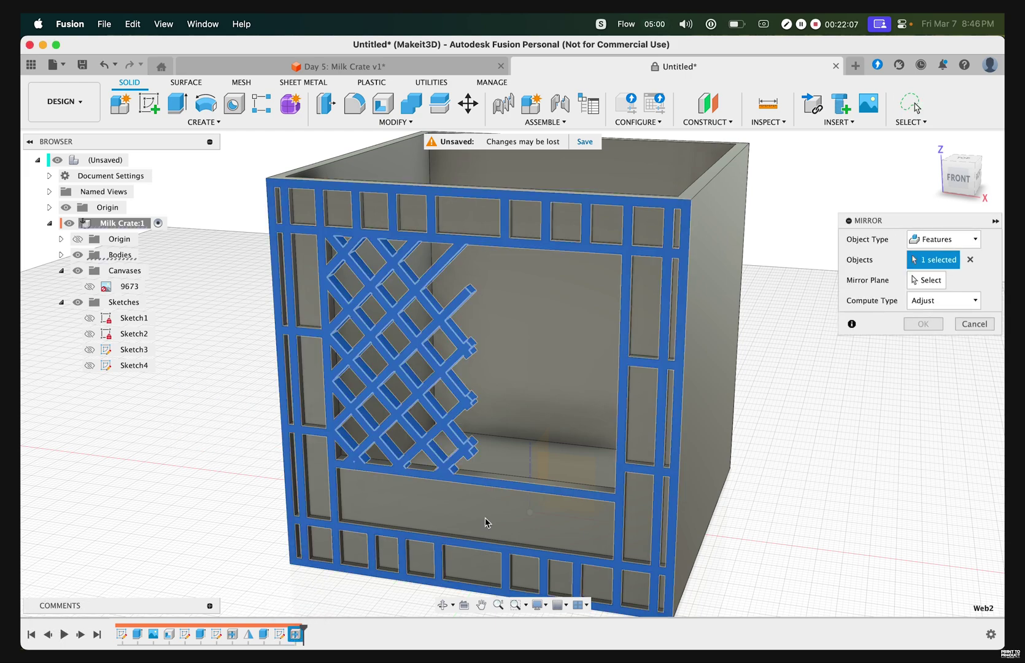
{"action": "left_click", "coordinate": [925, 280]}
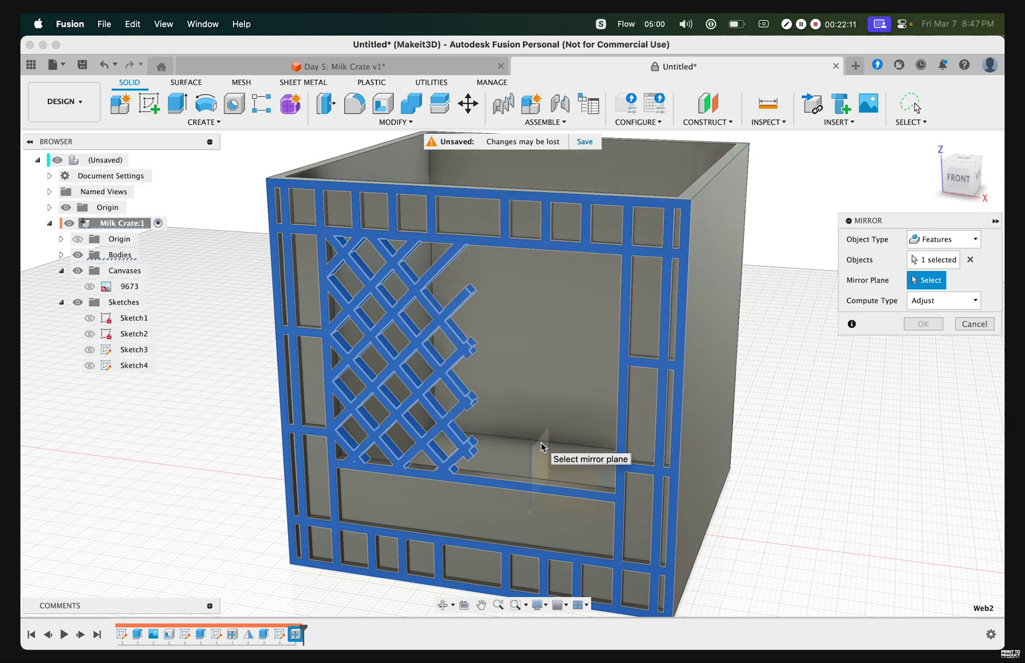
{"action": "left_click", "coordinate": [541, 441]}
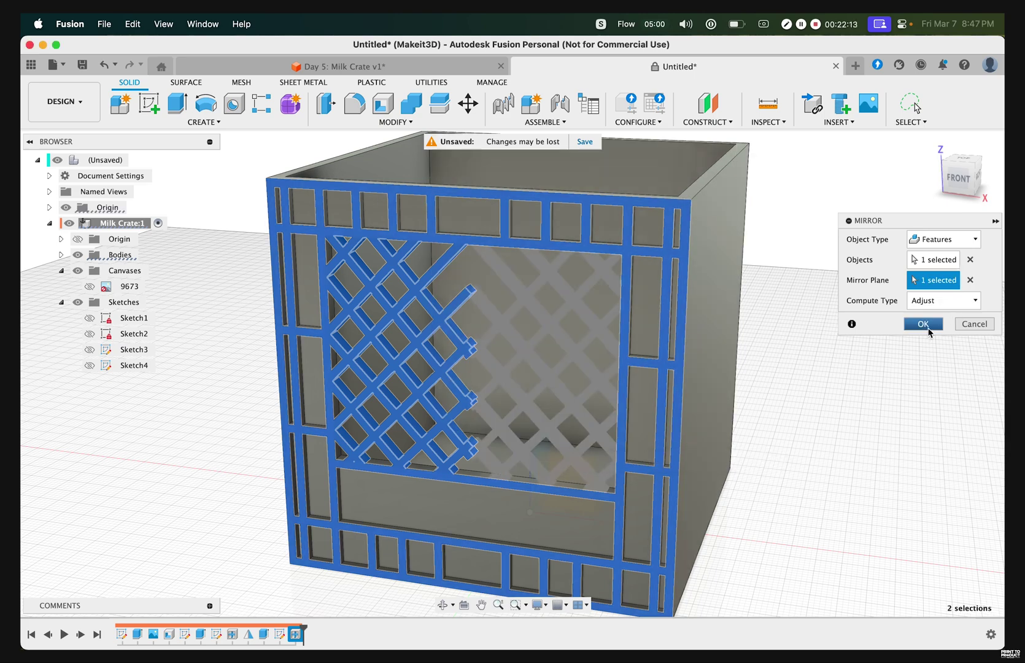
{"action": "key", "text": "Return"}
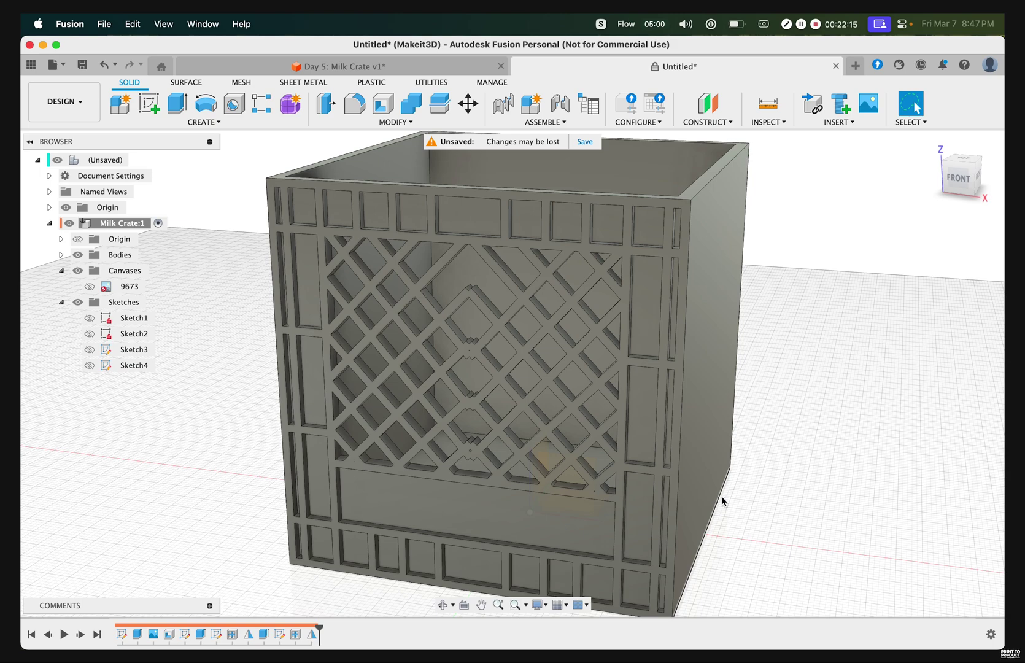
- Edit the lattice sketch, shift the descending diagonals so their ends meet the crossing diagonals on the centre line, undo the last adjustment, and finish the sketch
{"action": "left_click", "coordinate": [954, 179]}
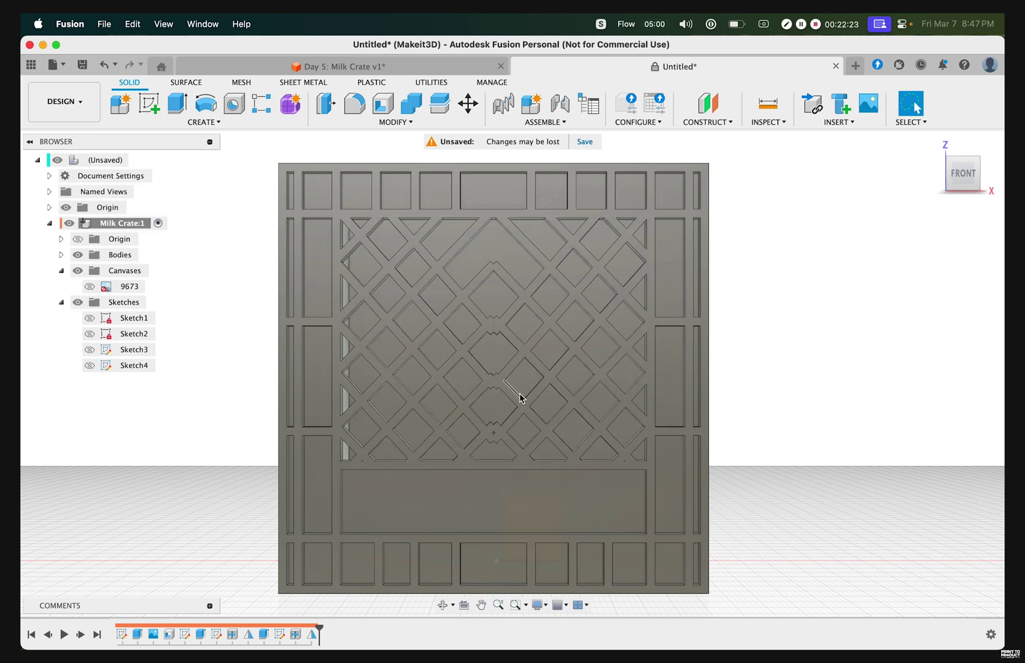
{"action": "double_click", "coordinate": [280, 635]}
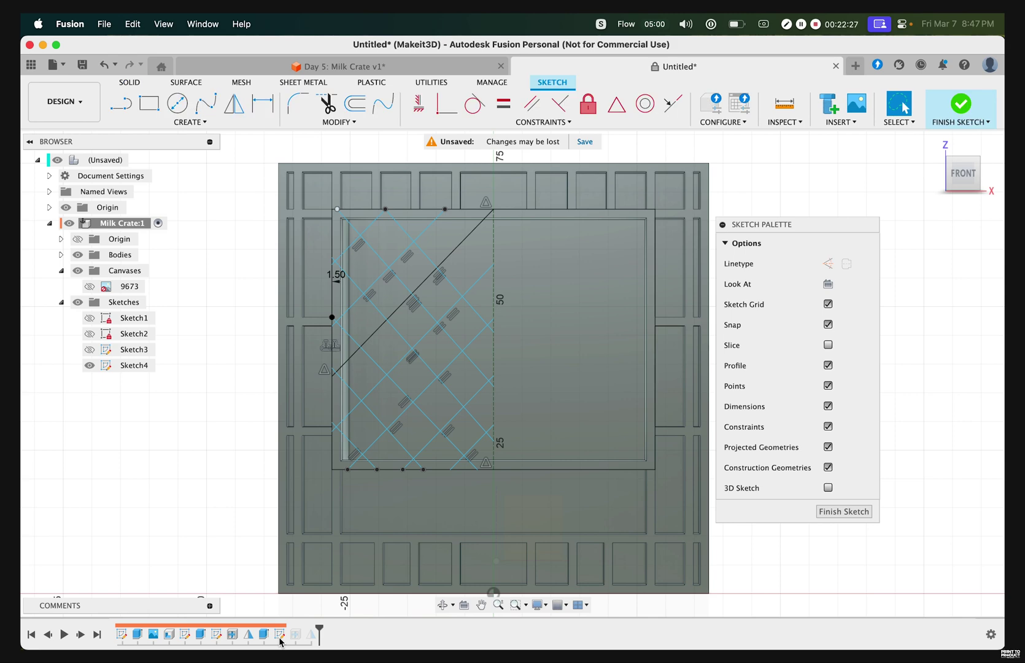
{"action": "left_click", "coordinate": [478, 306]}
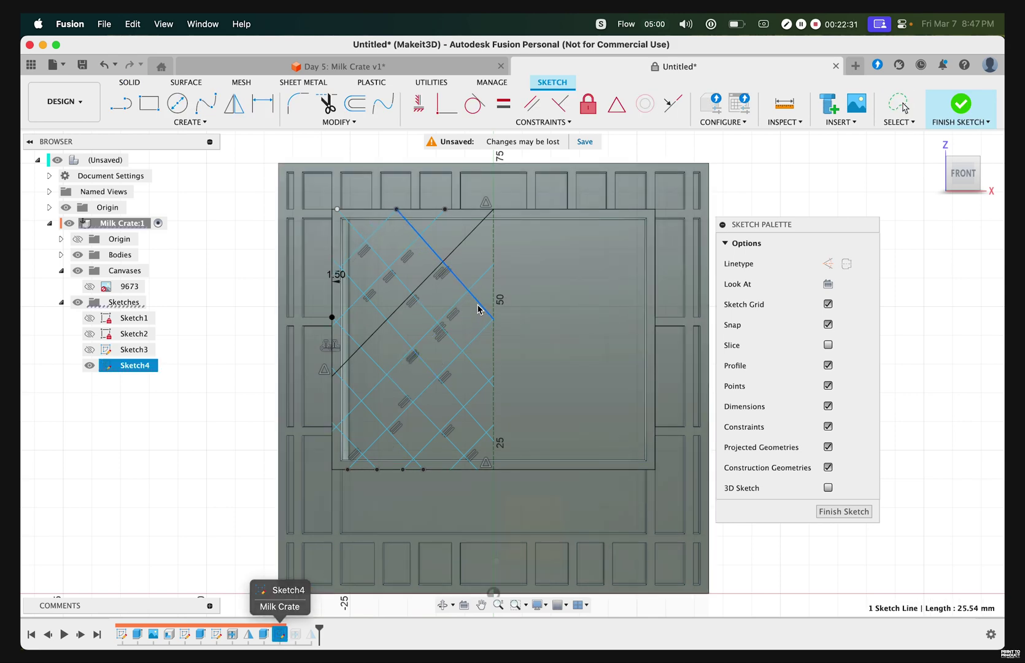
{"action": "scroll", "coordinate": [483, 324], "scroll_direction": "up", "scroll_amount": 4}
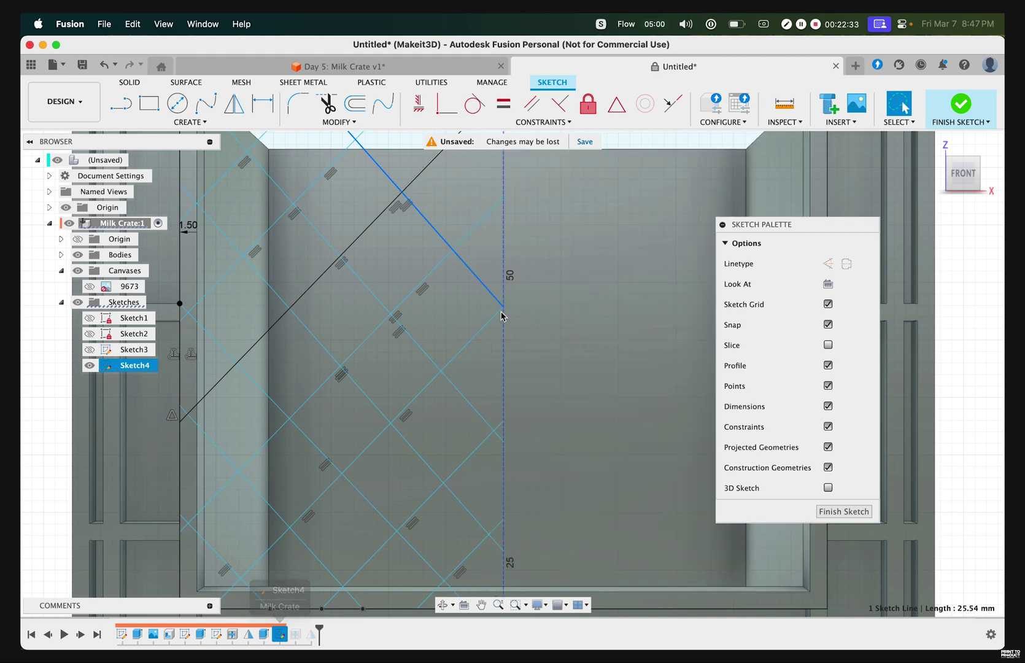
{"action": "left_click_drag", "start_coordinate": [494, 300], "coordinate": [495, 299]}
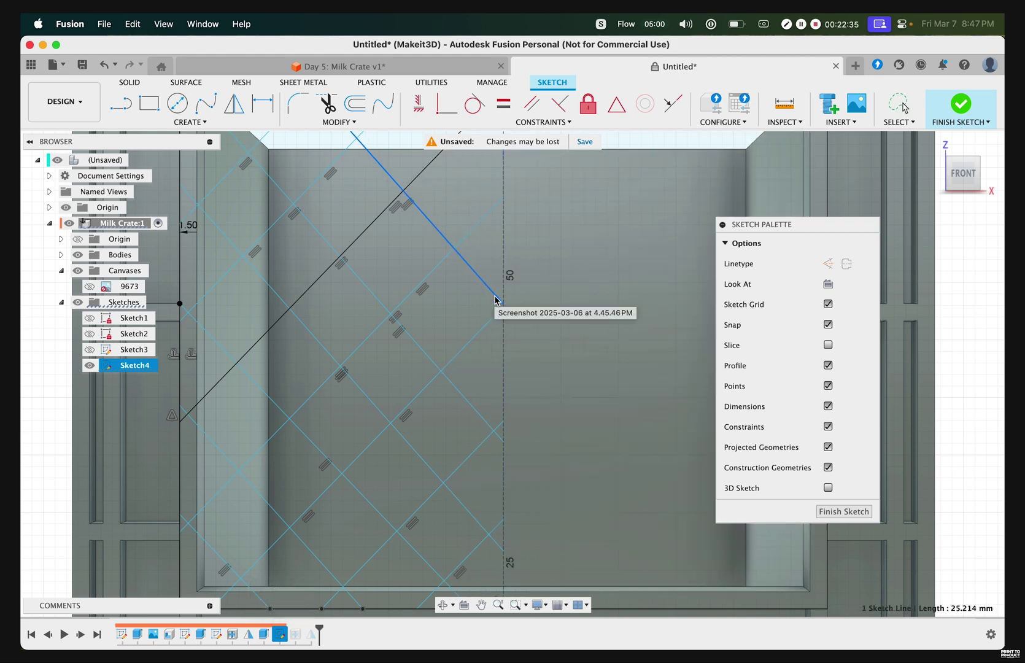
{"action": "mouse_move", "coordinate": [476, 411]}
{"action": "left_mouse_down"}
{"action": "mouse_move", "coordinate": [481, 398]}
{"action": "mouse_move", "coordinate": [474, 519]}
{"action": "mouse_move", "coordinate": [476, 492]}
{"action": "left_mouse_up"}
{"action": "scroll", "coordinate": [467, 525], "scroll_direction": "down", "scroll_amount": 3}
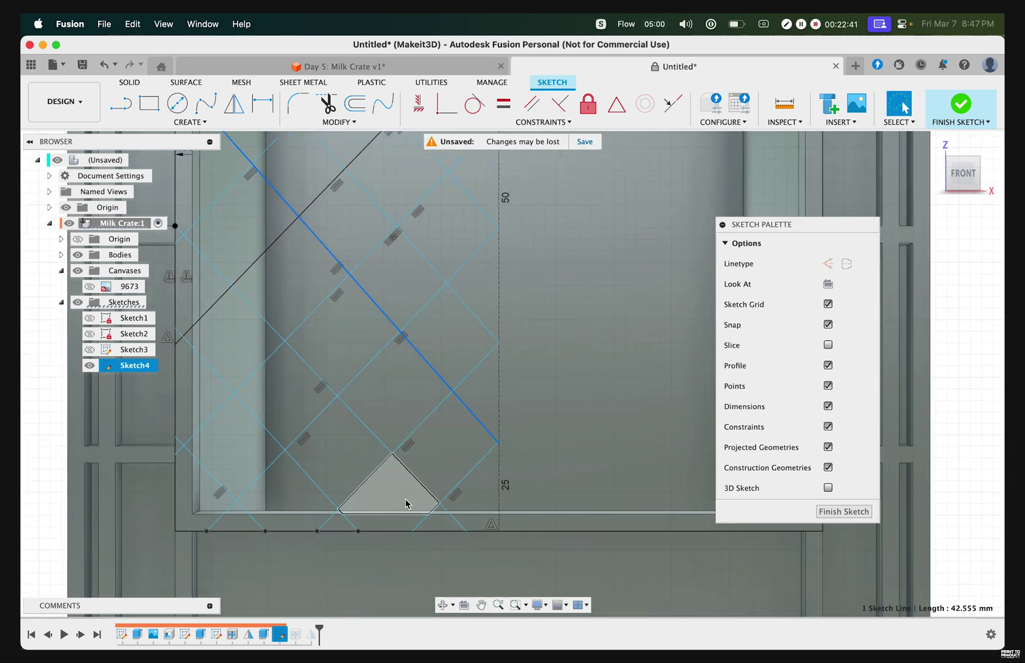
{"action": "key", "text": "super+z"}
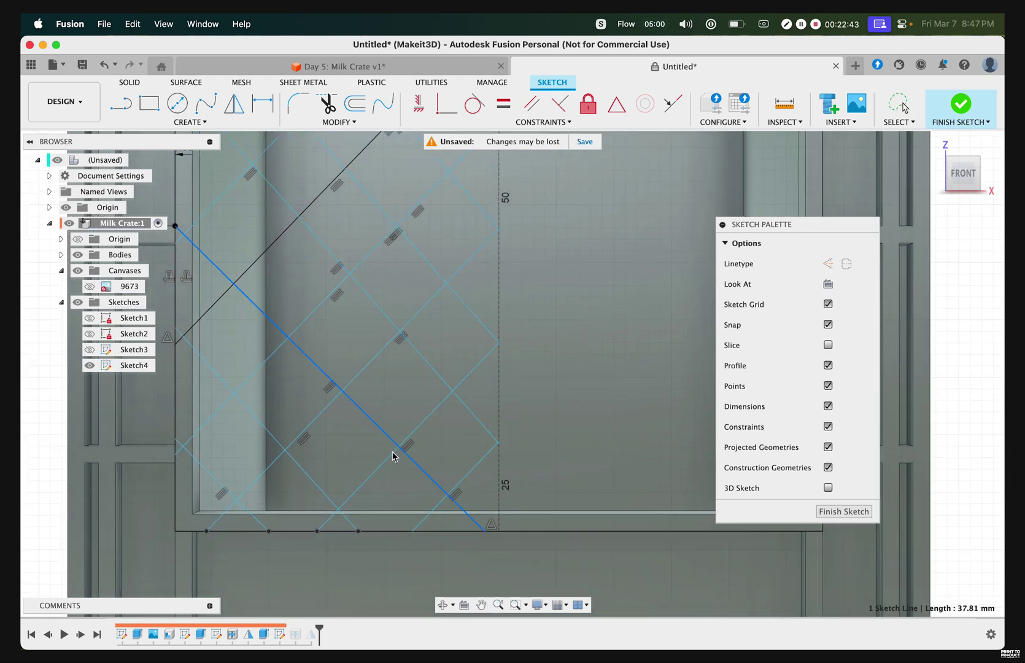
{"action": "scroll", "coordinate": [477, 369], "scroll_direction": "down", "scroll_amount": 3}
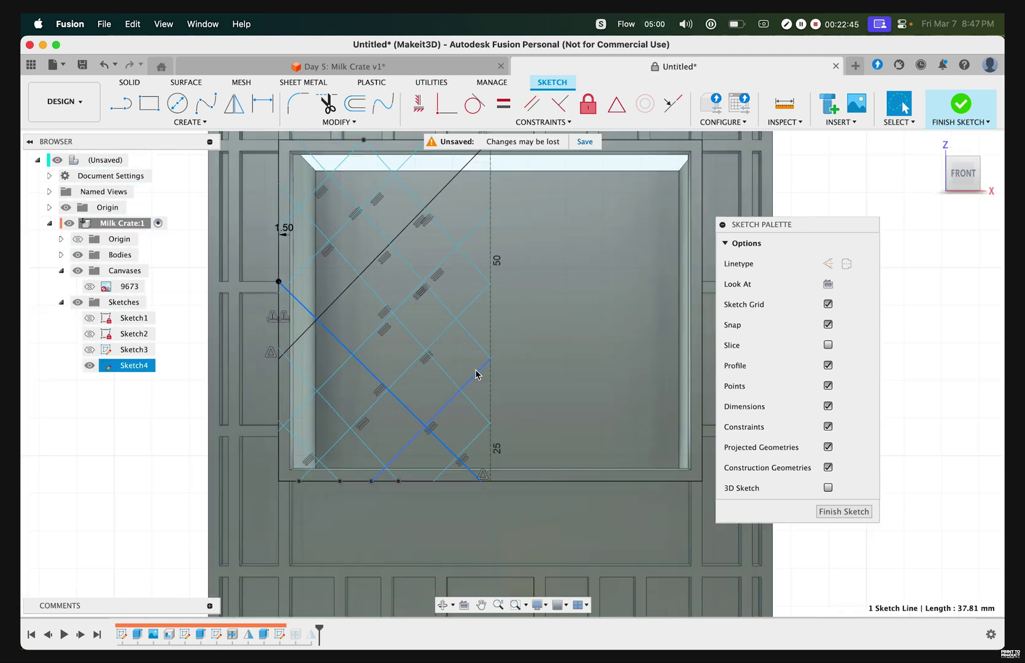
{"action": "left_click", "coordinate": [960, 105]}
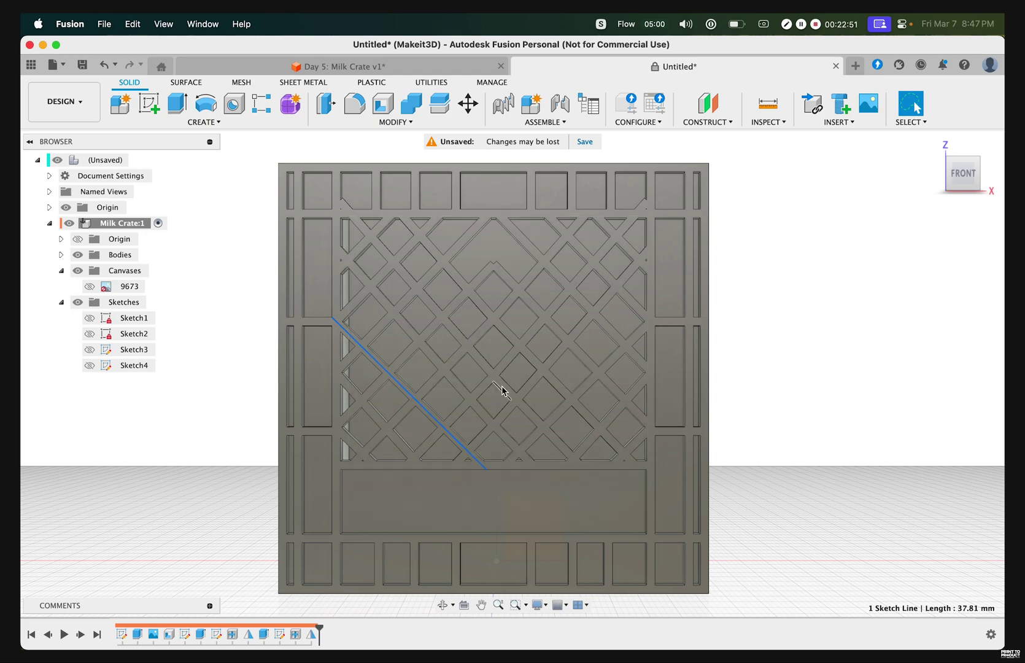
{"action": "left_click", "coordinate": [192, 463]}
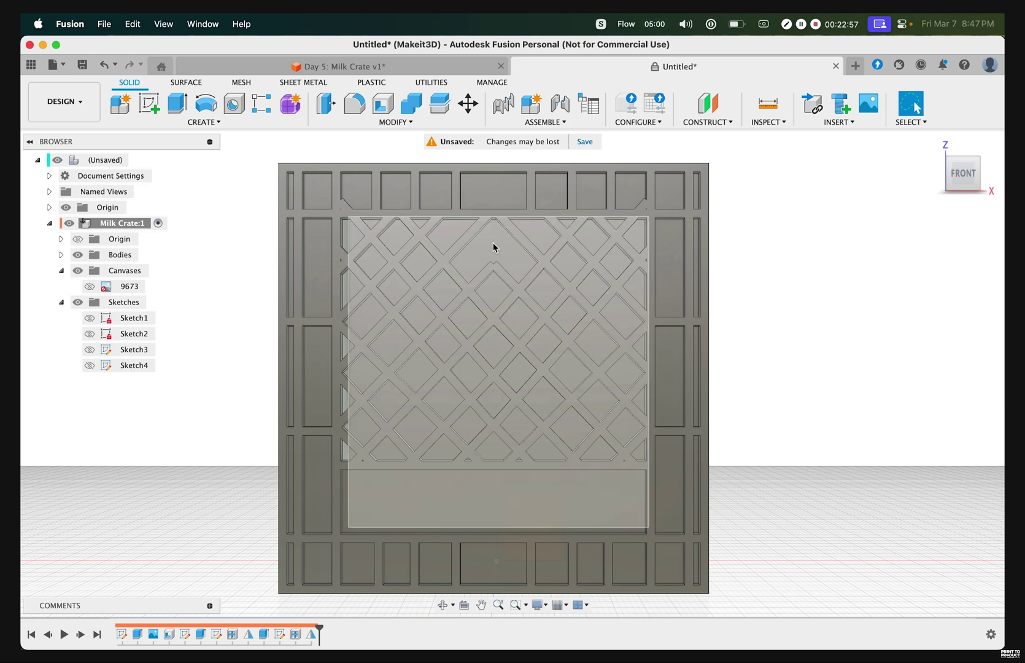
- Show the reference canvas again and start a new sketch on the crate's front face at the upper rail
{"action": "left_click", "coordinate": [89, 285]}
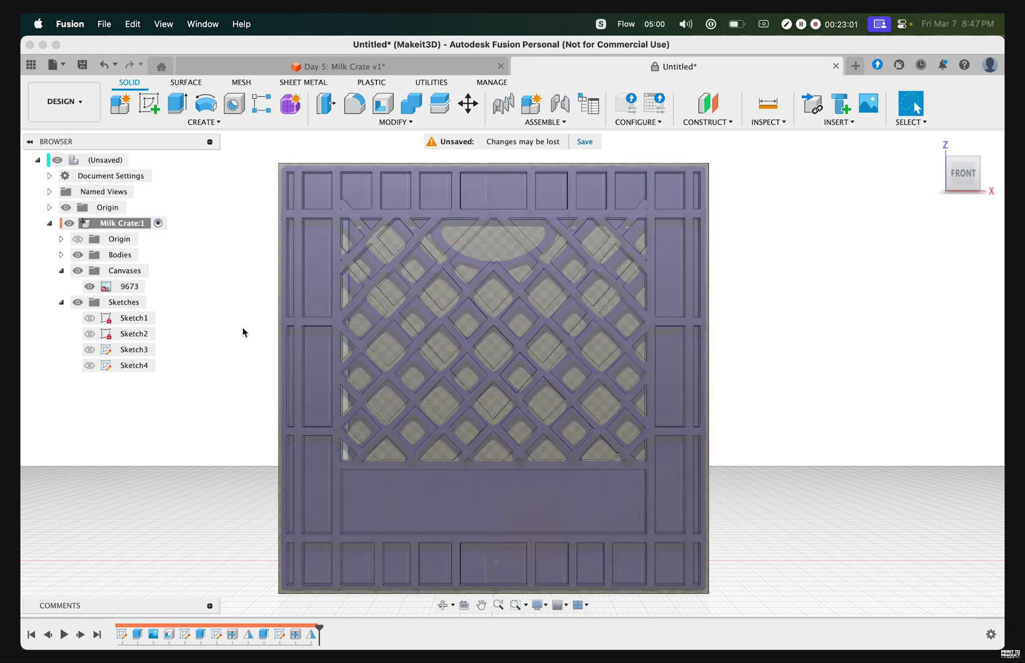
{"action": "left_click", "coordinate": [151, 104]}
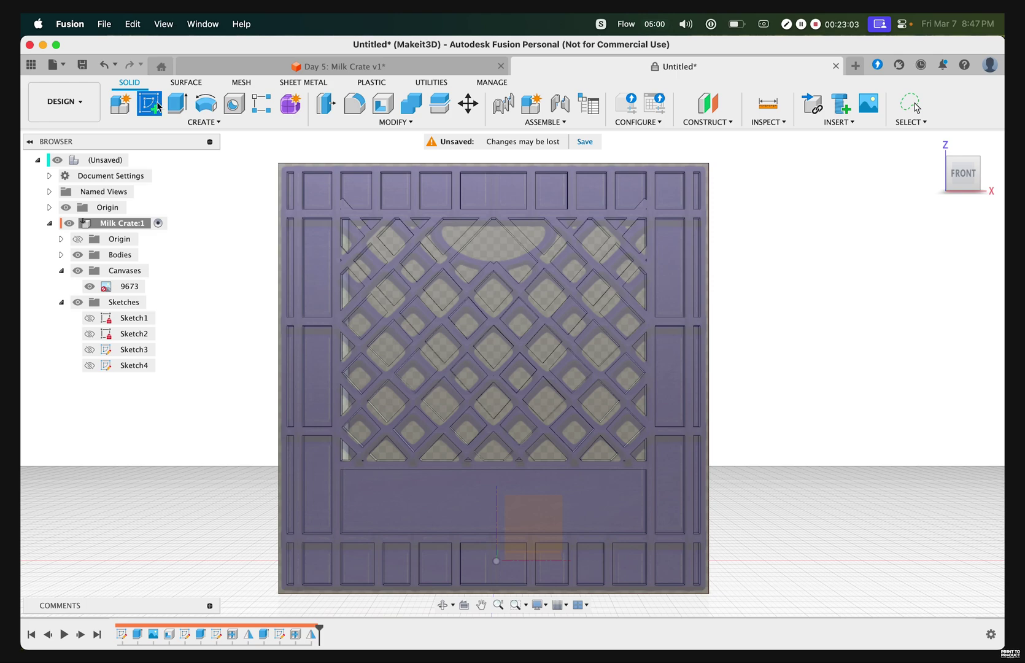
{"action": "scroll", "coordinate": [467, 231], "scroll_direction": "up", "scroll_amount": 5}
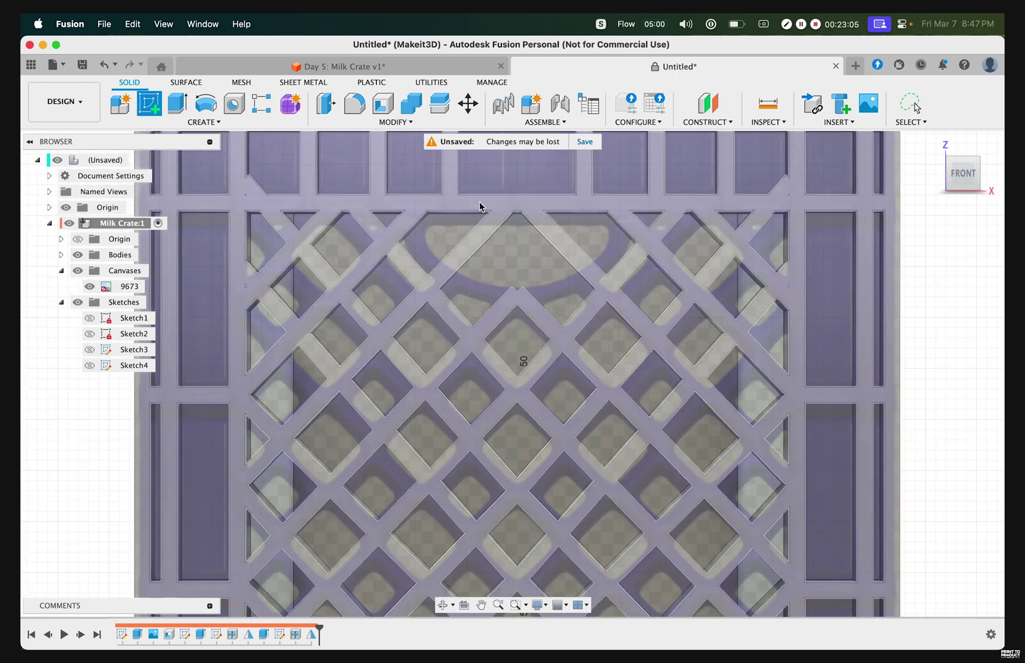
{"action": "left_click", "coordinate": [536, 207]}
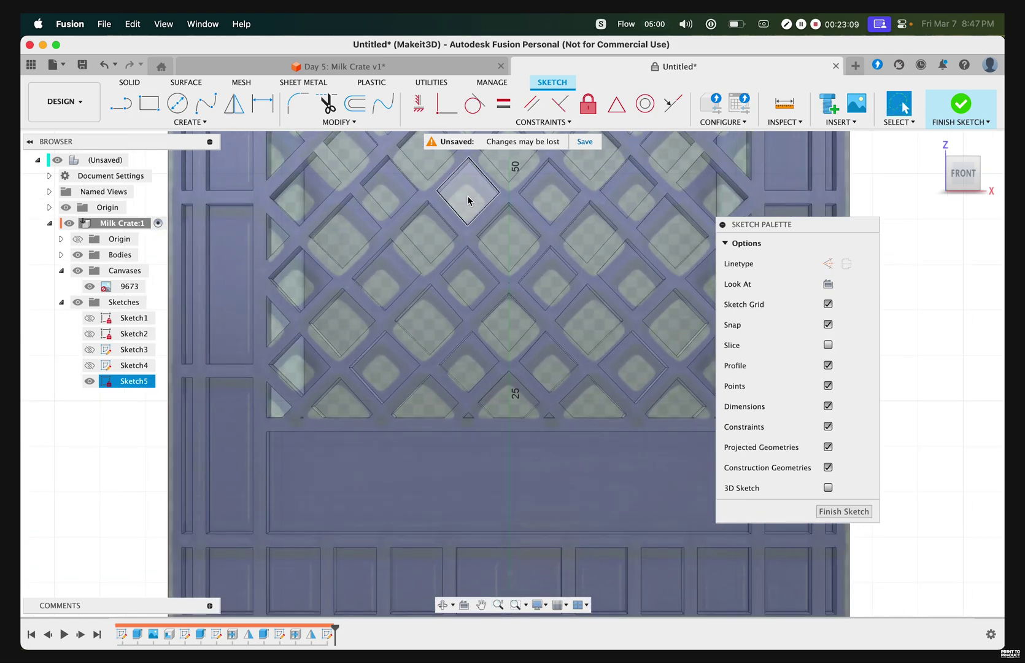
{"action": "middle_click_drag", "start_coordinate": [468, 200], "coordinate": [449, 459]}
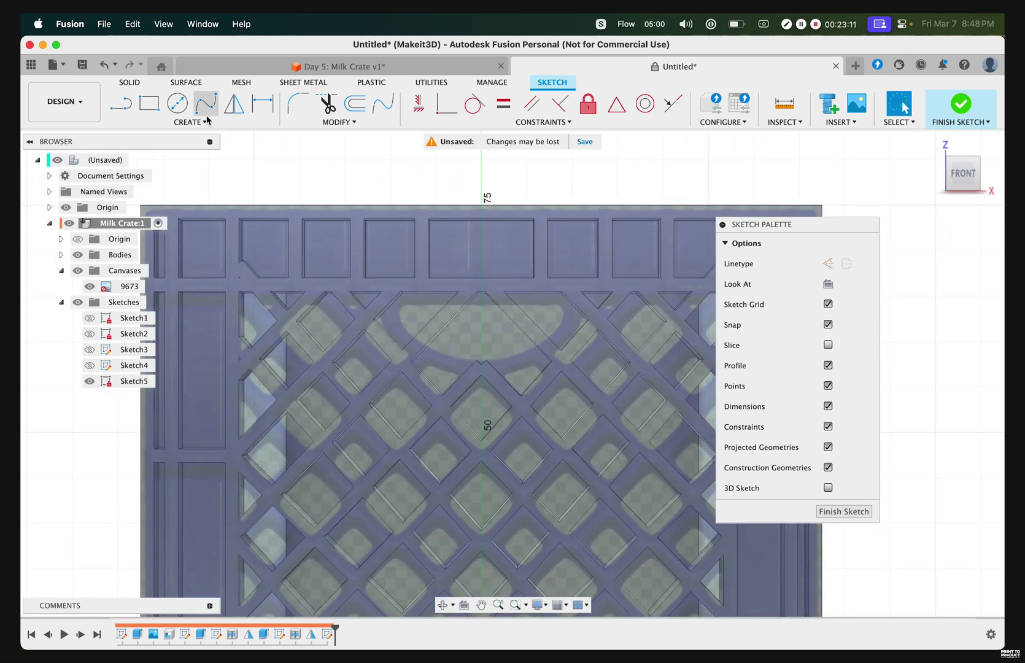
- Sketch a centre-diameter circle on the vertical axis in the top row's middle panel, sized to the handle's outer arc on the canvas
{"action": "left_click", "coordinate": [169, 109]}
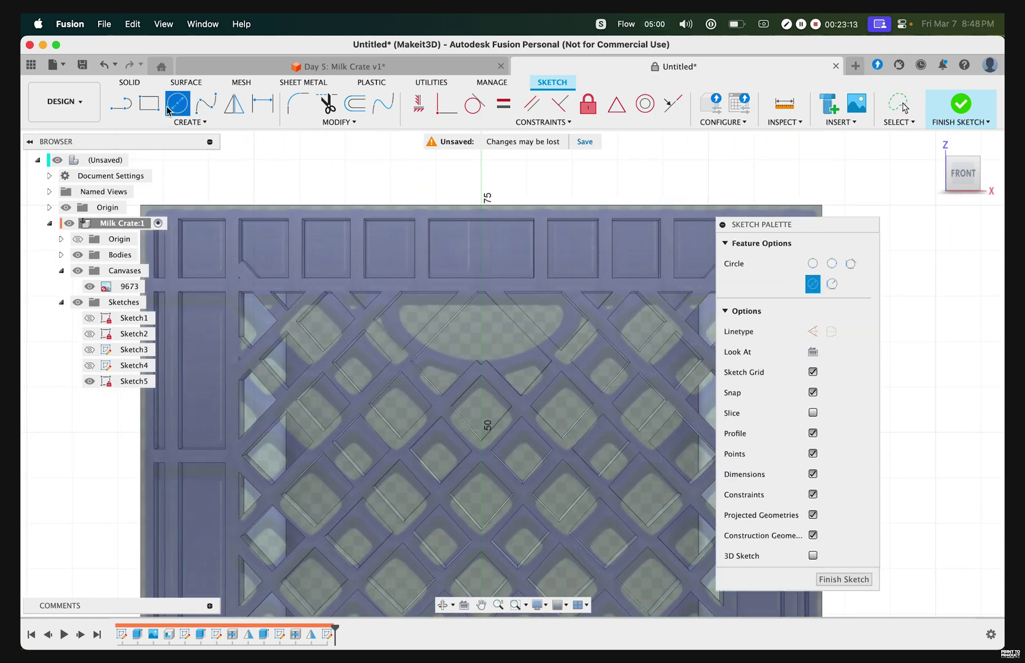
{"action": "left_click", "coordinate": [481, 247]}
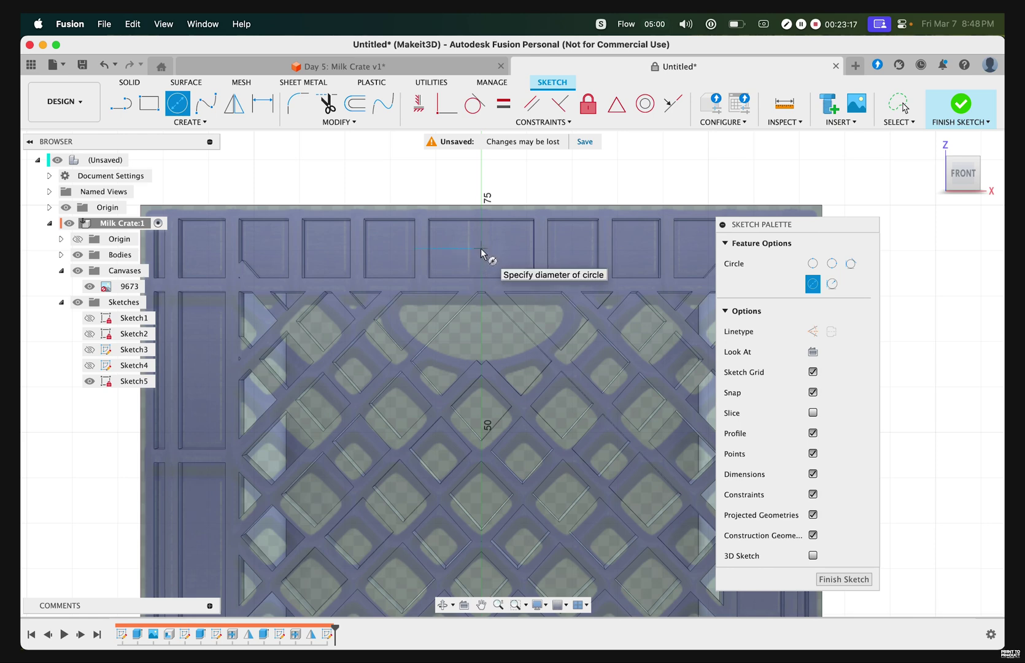
{"action": "left_click", "coordinate": [606, 241]}
{"action": "key", "text": "Escape"}
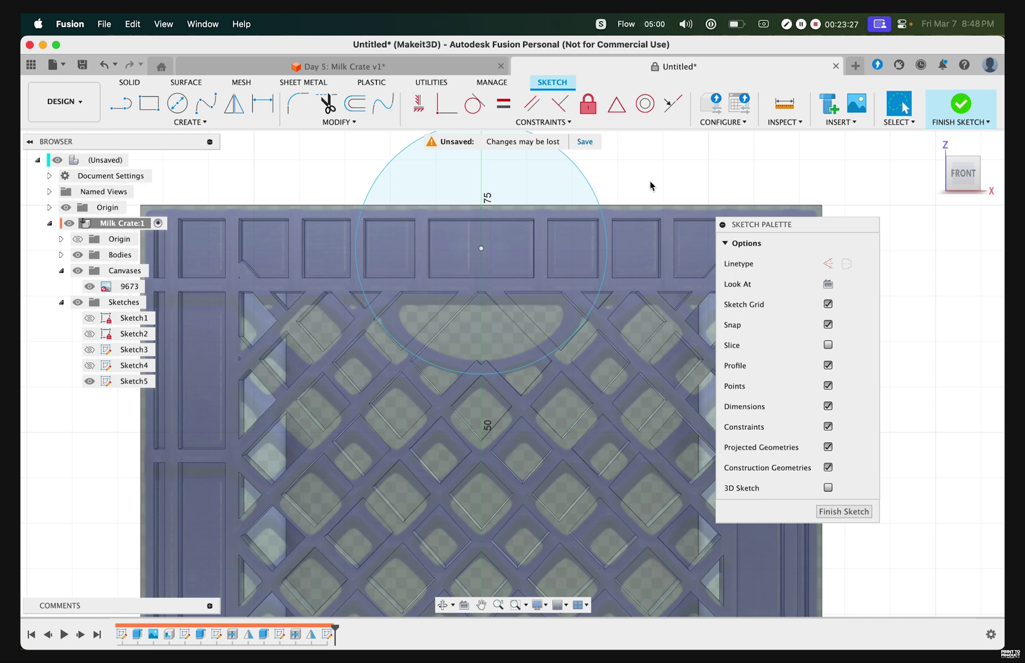
- Offset the handle circle 1.5 mm inward
{"action": "key", "text": "o"}
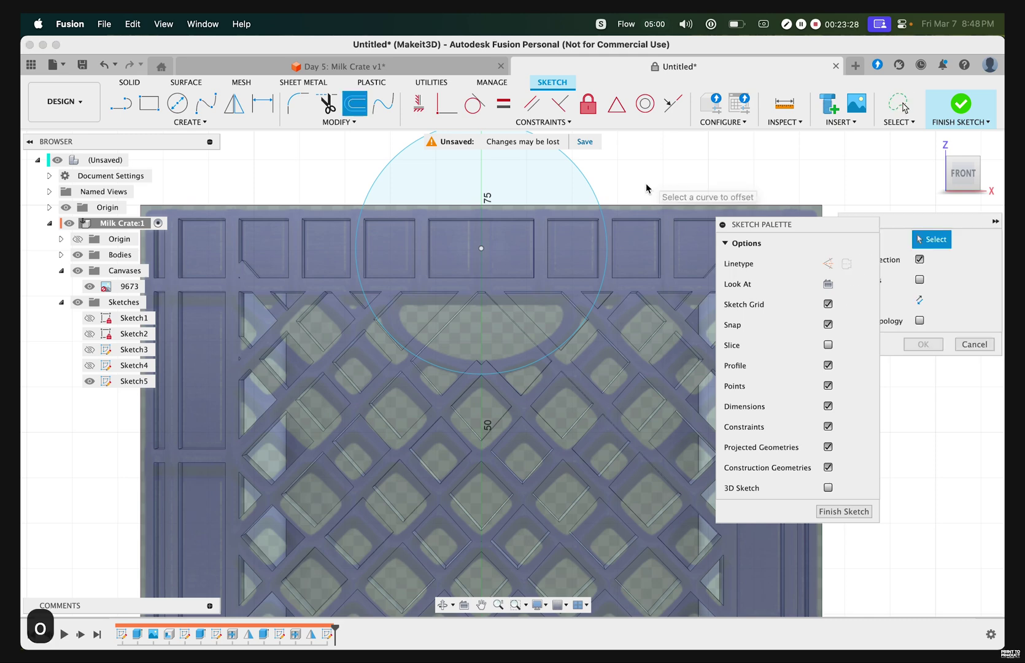
{"action": "left_click", "coordinate": [598, 197]}
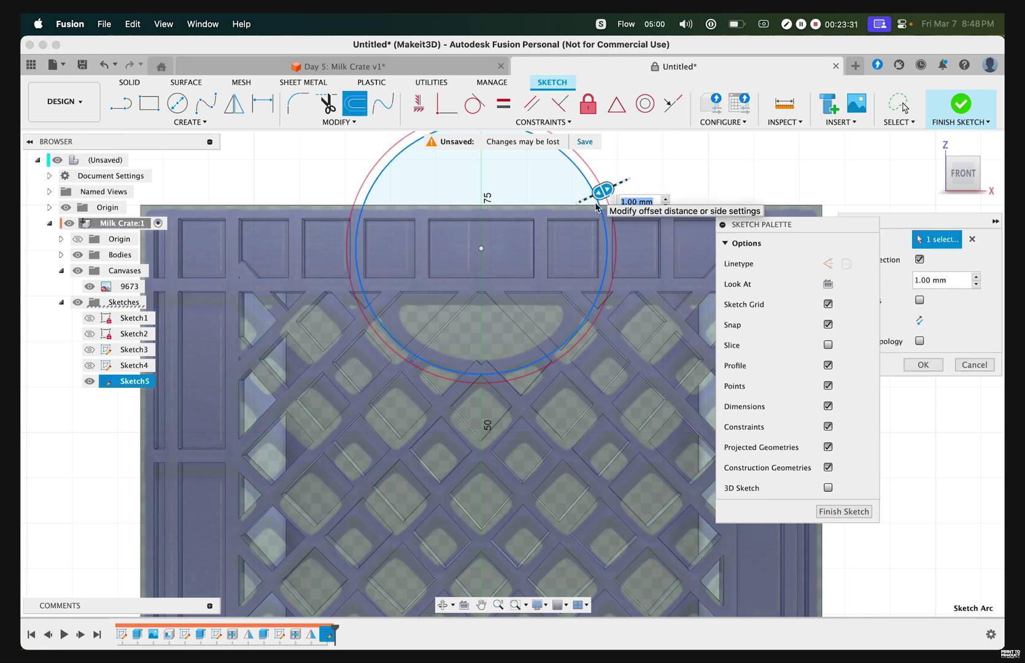
{"action": "type", "text": "1.5"}
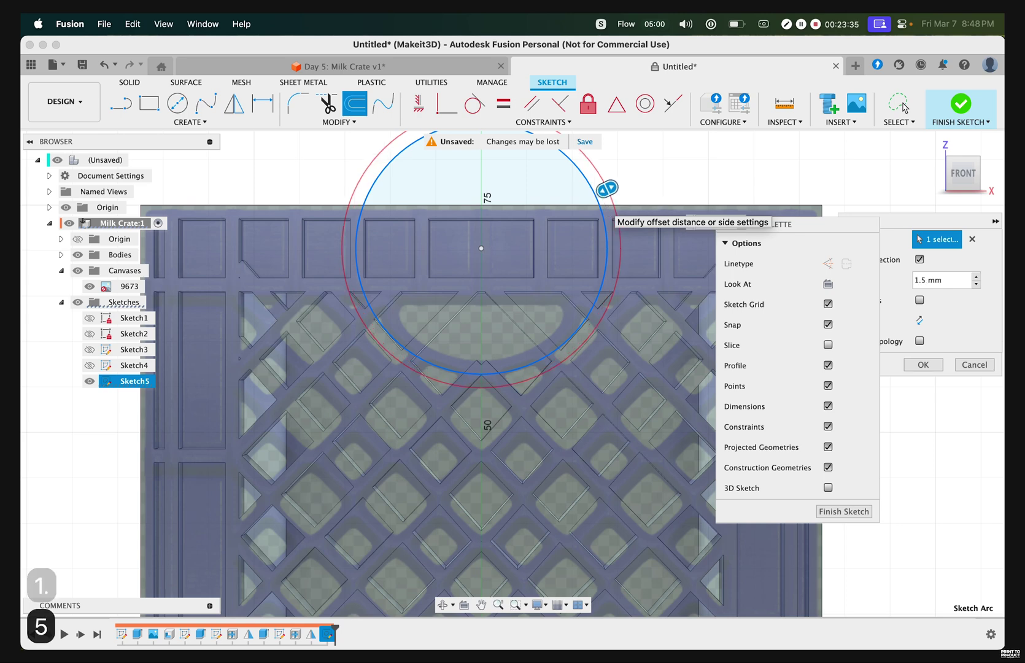
{"action": "key", "text": "Left"}
{"action": "key", "text": "Left"}
{"action": "key", "text": "Left"}
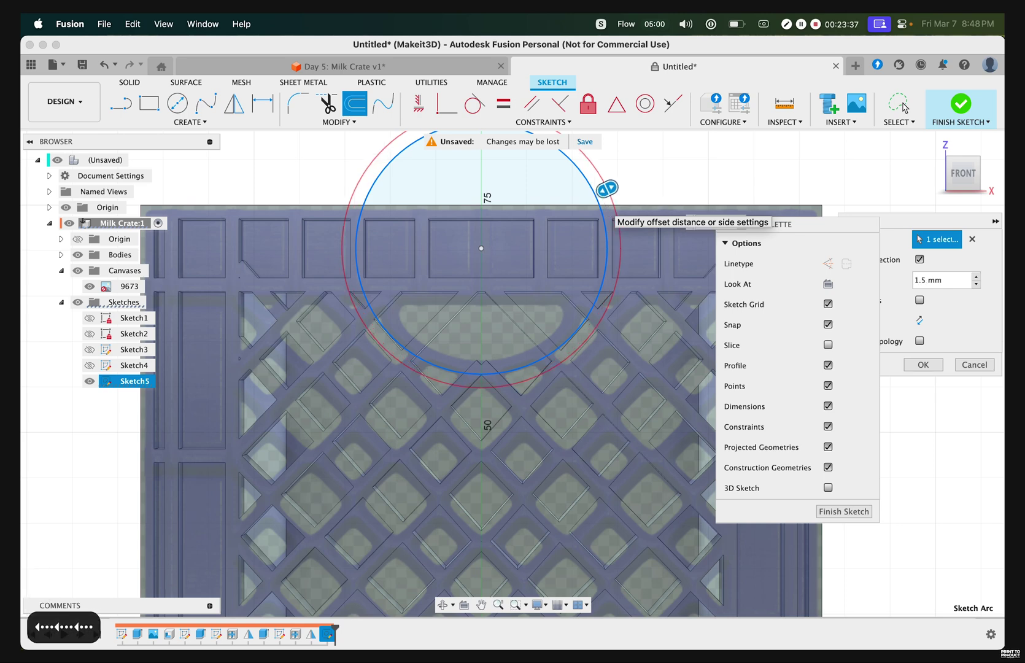
{"action": "type", "text": "-1.5"}
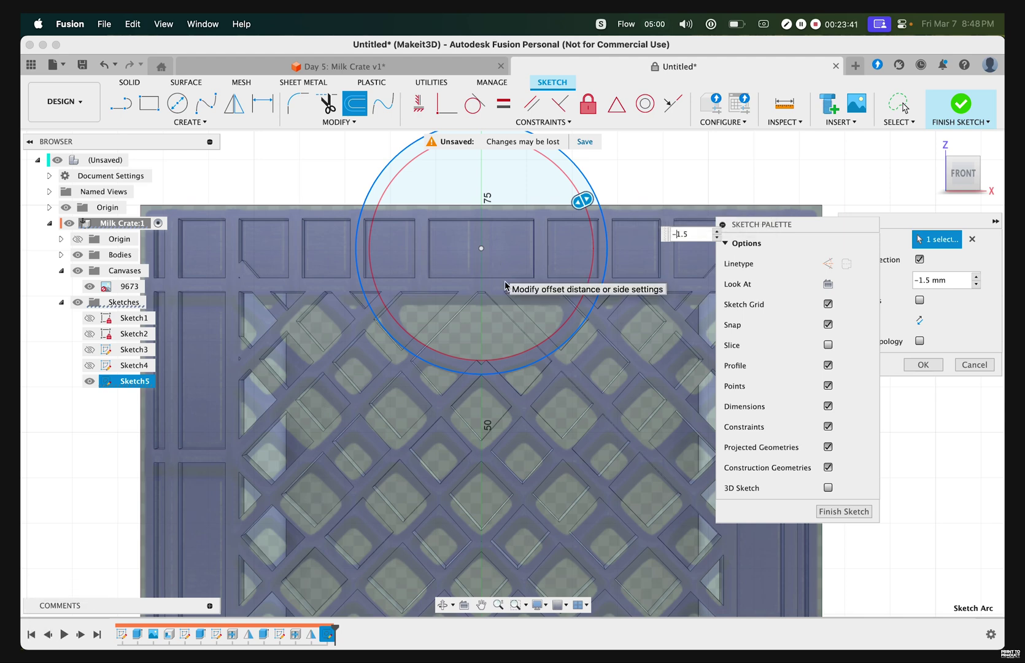
{"action": "key", "text": "Return"}
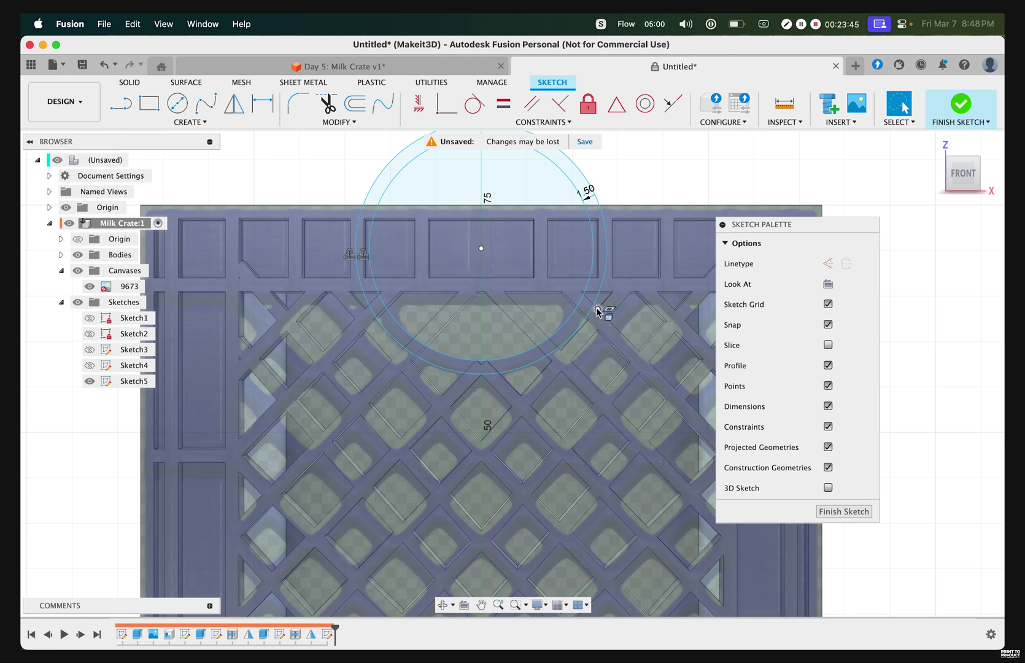
- Start the Line command in the handle sketch
{"action": "key", "text": "l"}
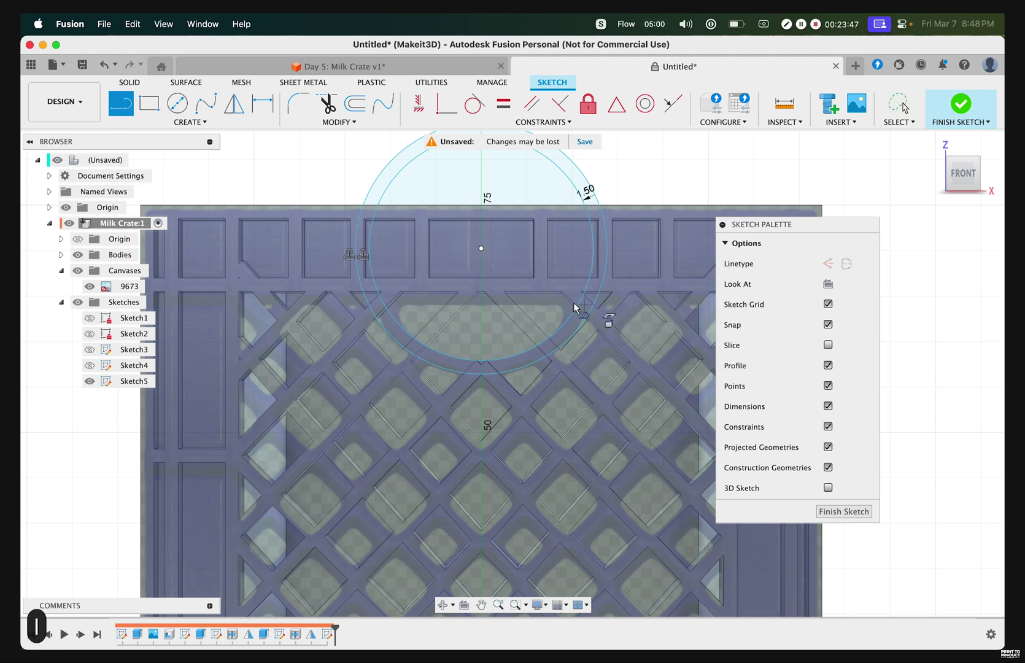